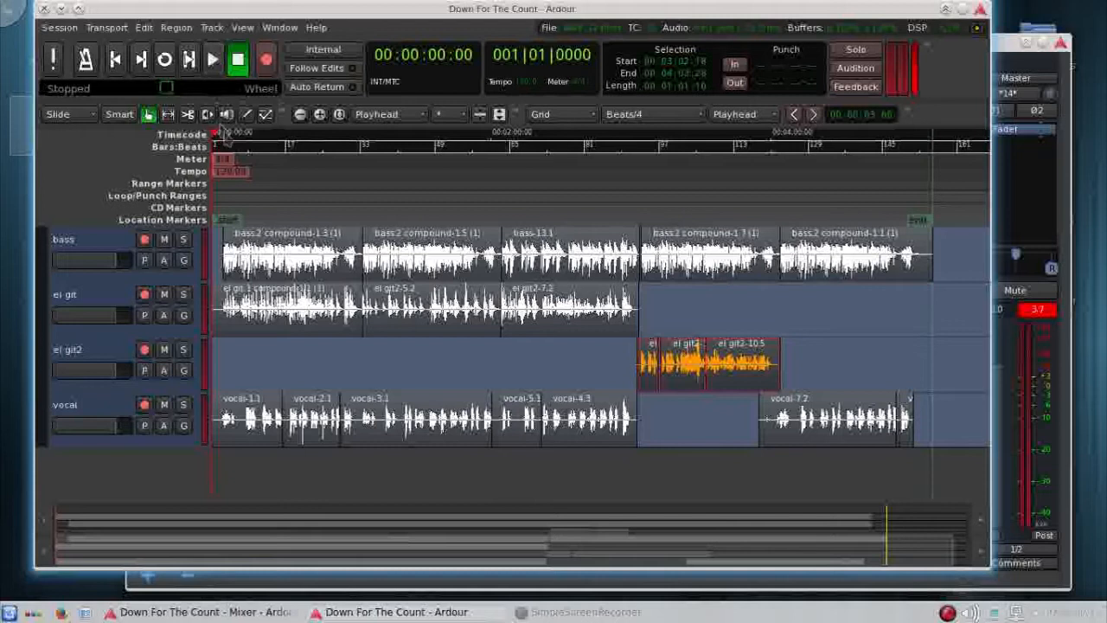
# Step: Play a passage of the song from about 00:00:48:22, stop it and return the playhead to the session start
pyautogui.click(324, 186)
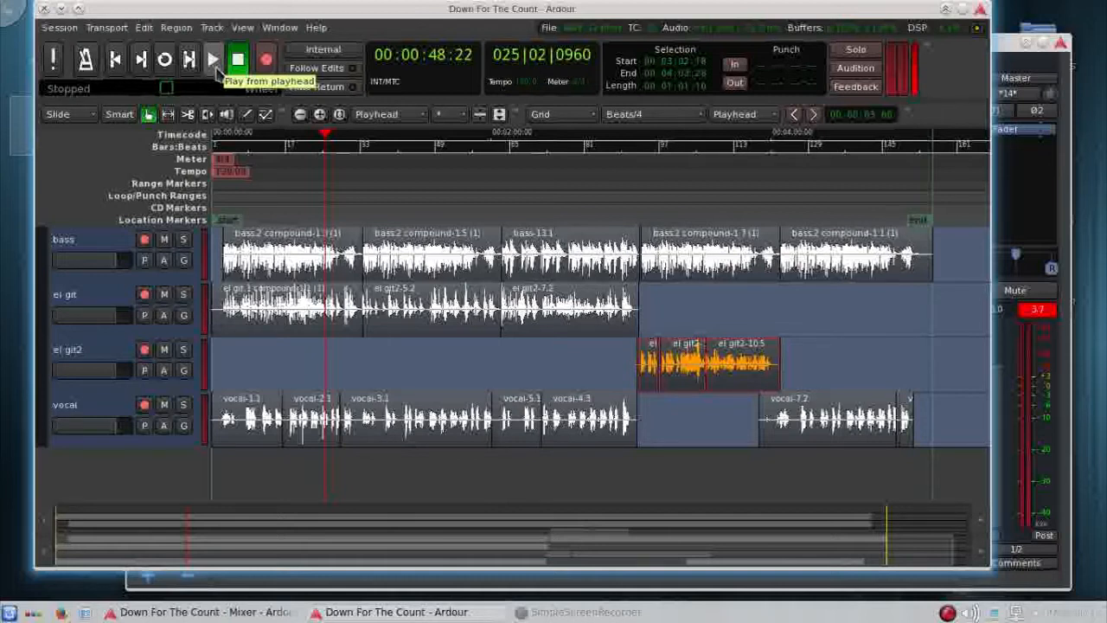
pyautogui.click(215, 68)
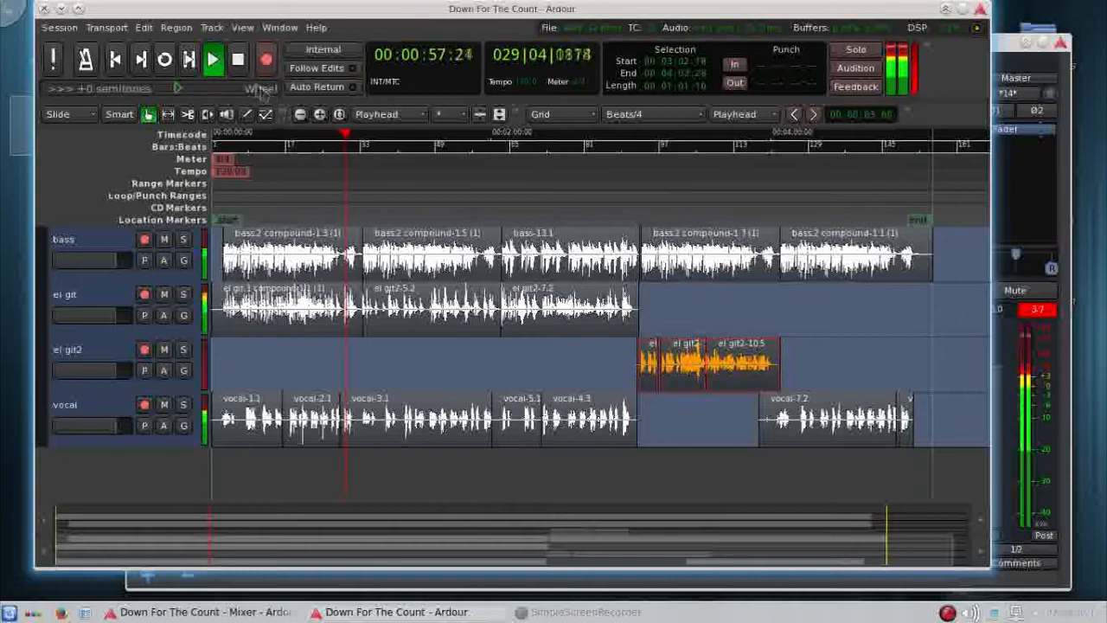
pyautogui.click(229, 69)
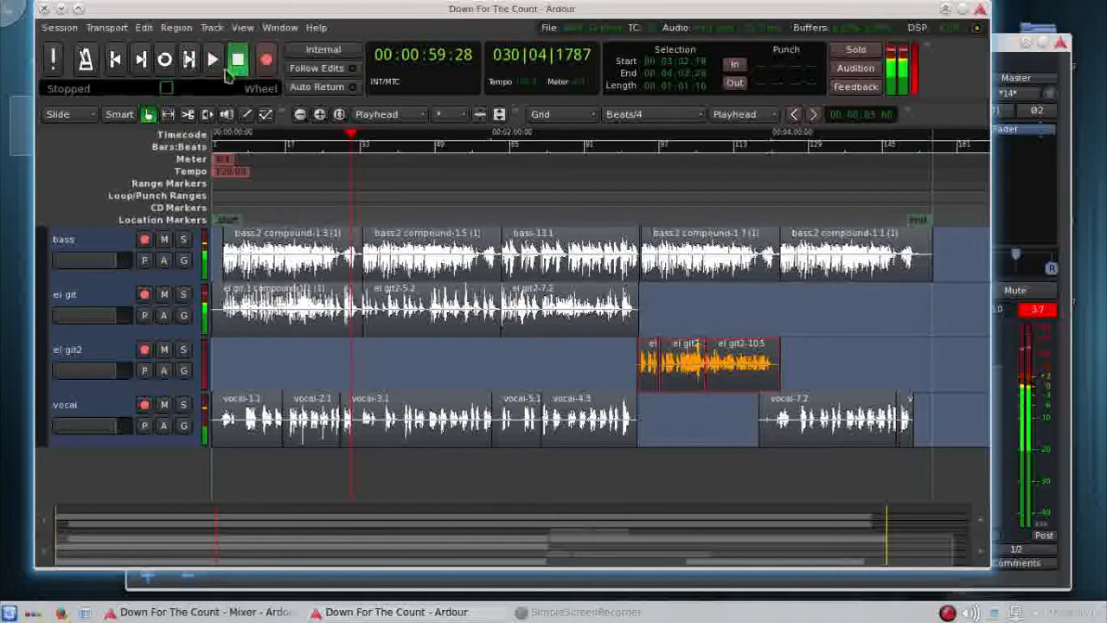
pyautogui.click(115, 60)
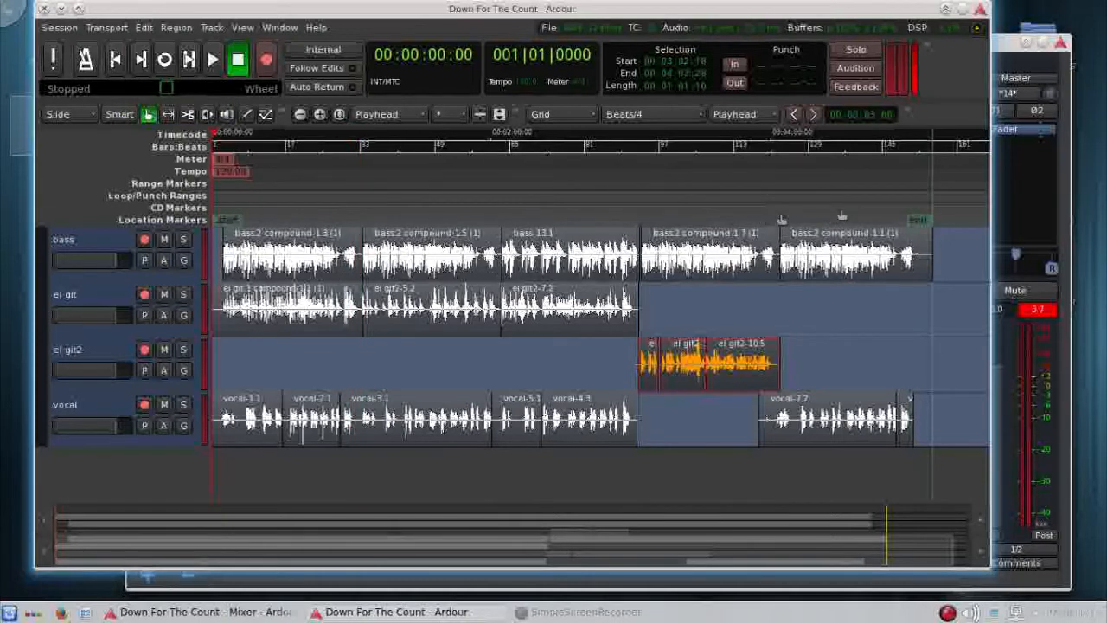
# Step: Add the favorite plugin Calf Compressor to the gitaar strip in the mixer
pyautogui.scroll(3, 800, 316)
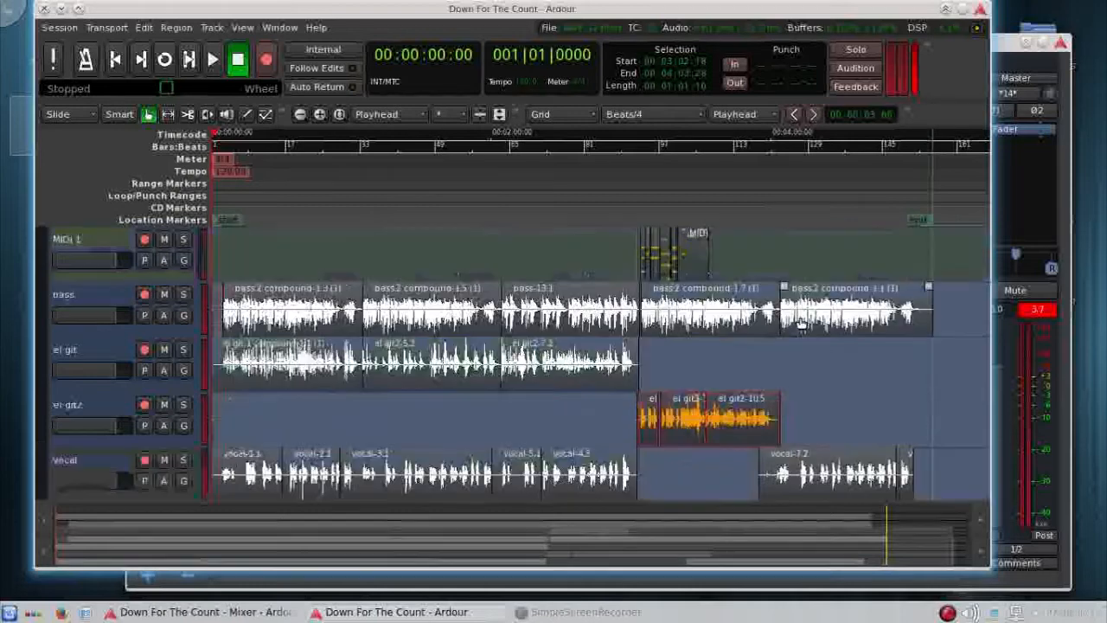
pyautogui.scroll(1, 798, 317)
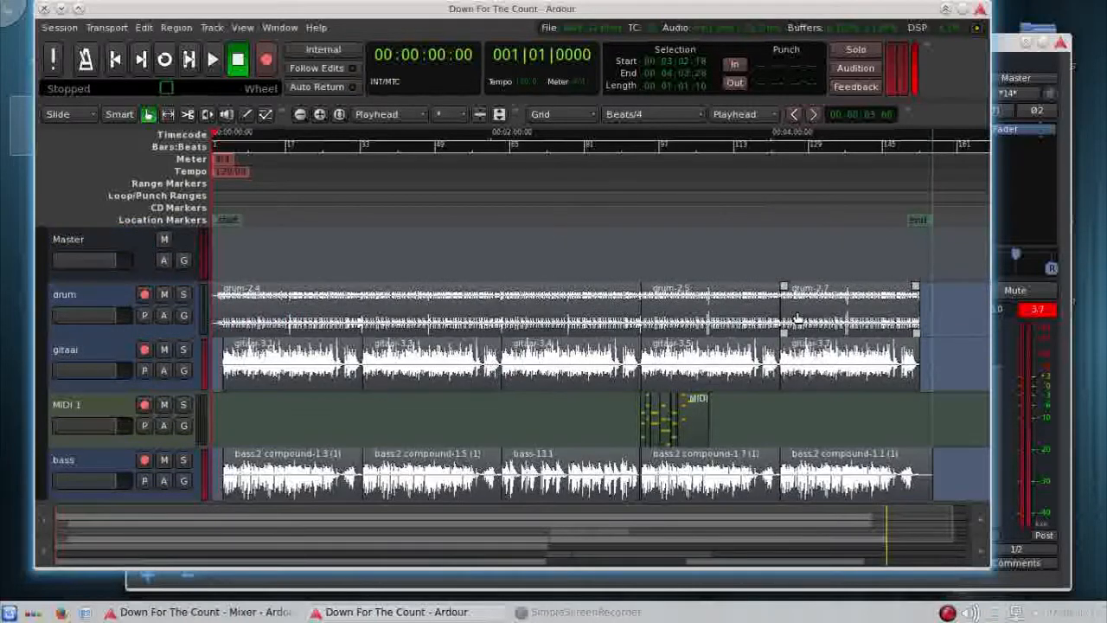
pyautogui.click(1010, 205)
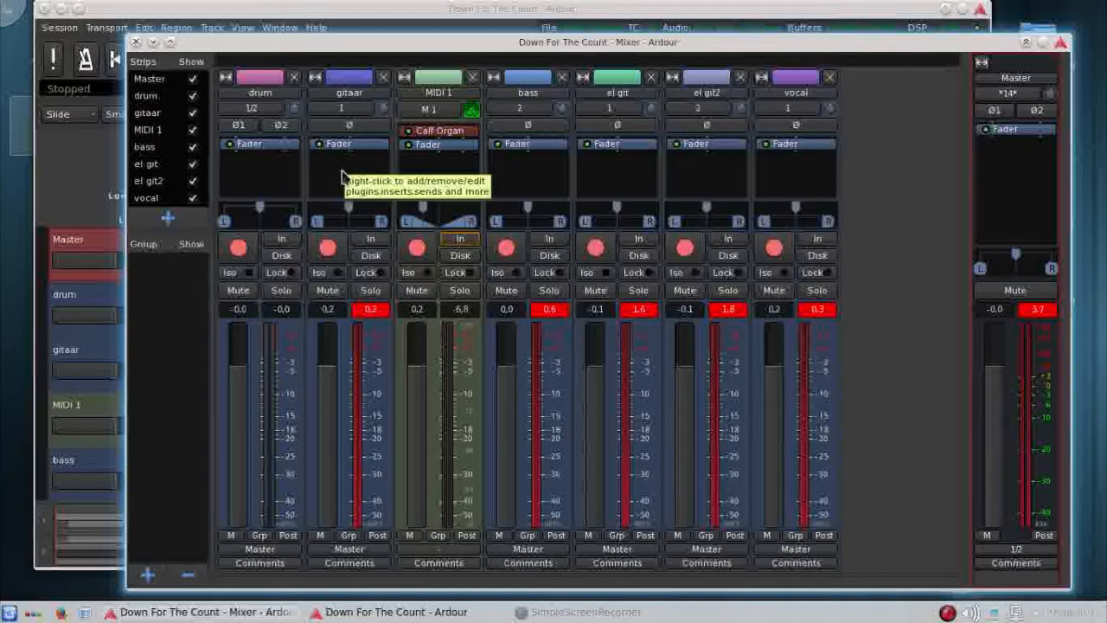
pyautogui.click(342, 178)
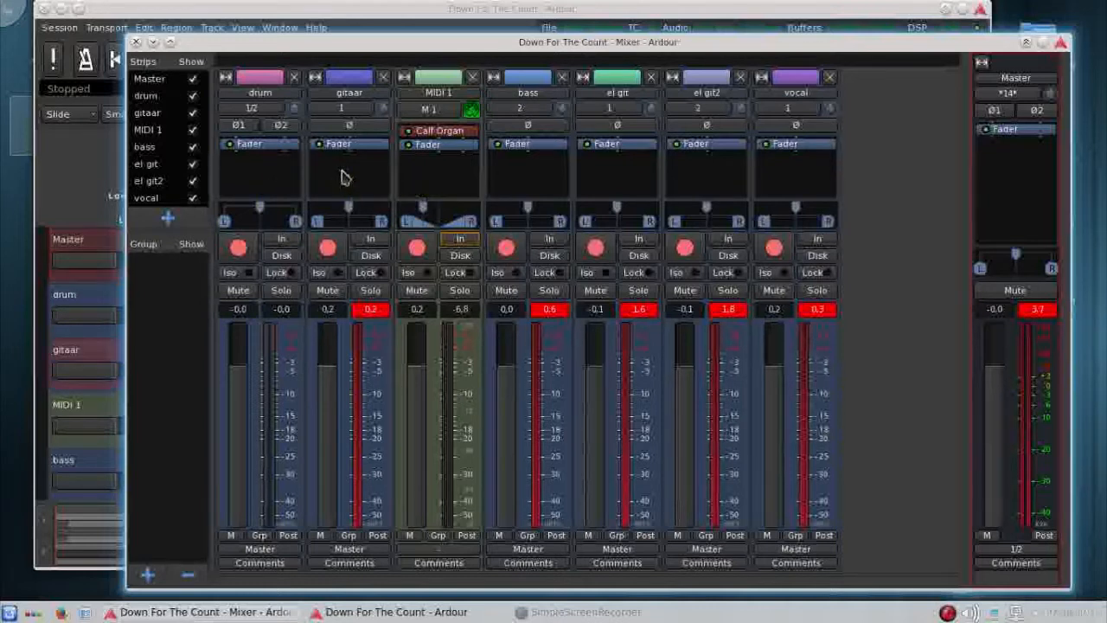
pyautogui.rightClick(327, 180)
pyautogui.moveTo(330, 179)
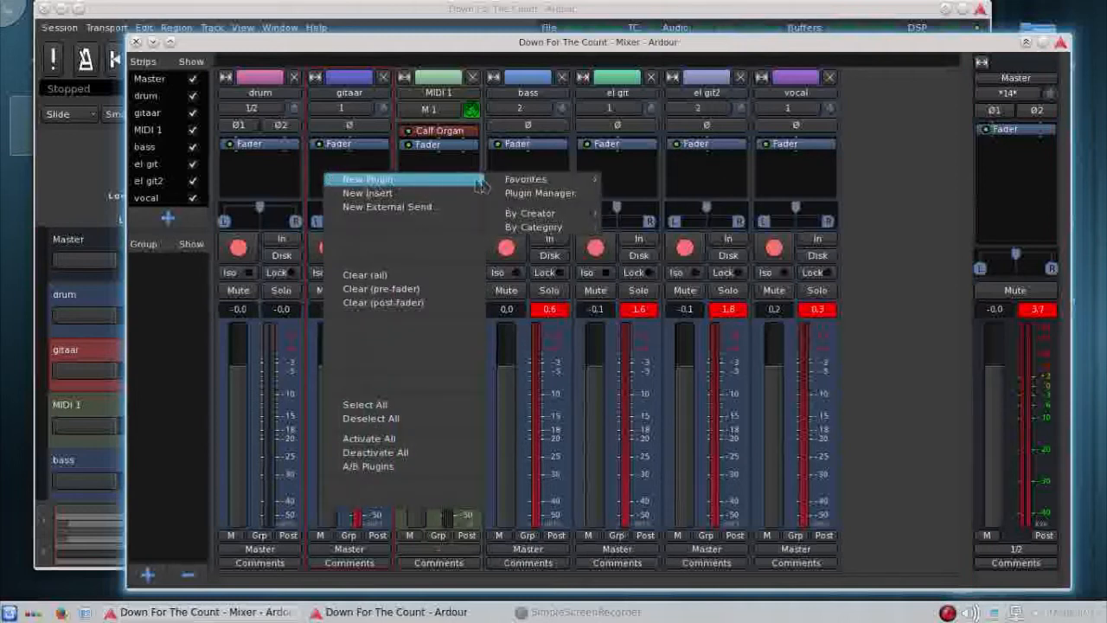
pyautogui.moveTo(521, 180)
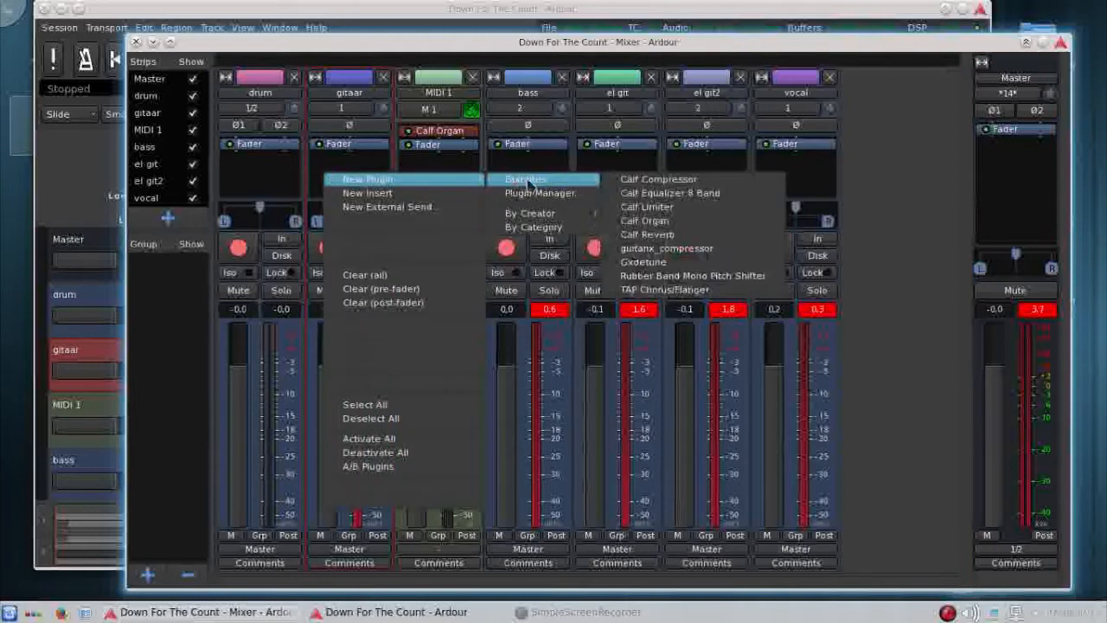
pyautogui.click(657, 181)
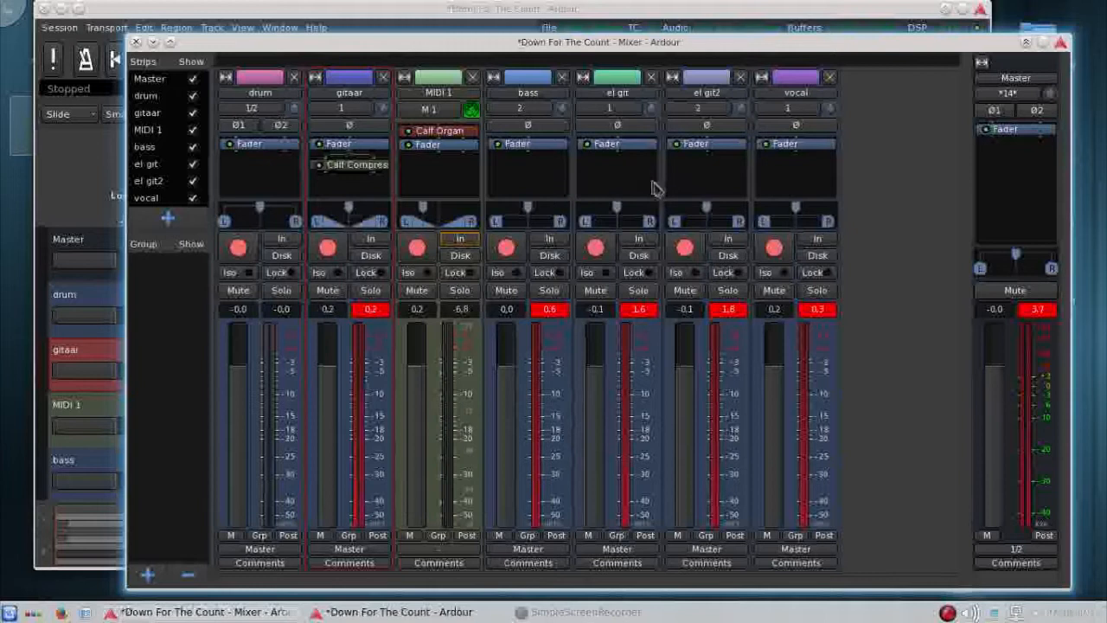
# Step: Activate the gitaar strip's compressor, review its settings, and pan the gitaar track to L 34, R 66
pyautogui.doubleClick(353, 165)
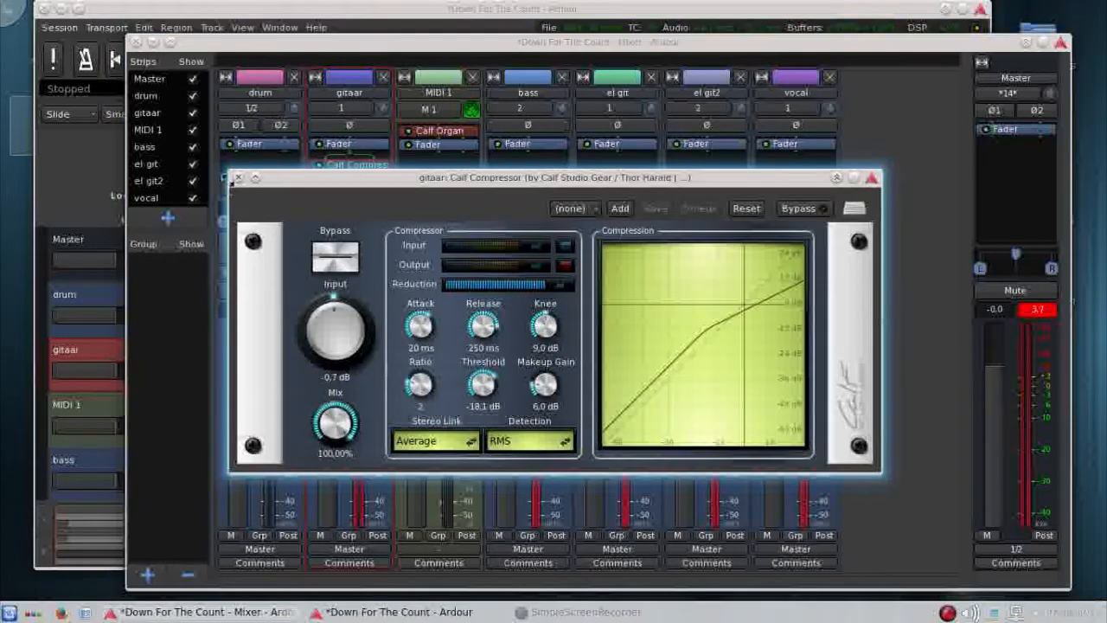
pyautogui.click(238, 178)
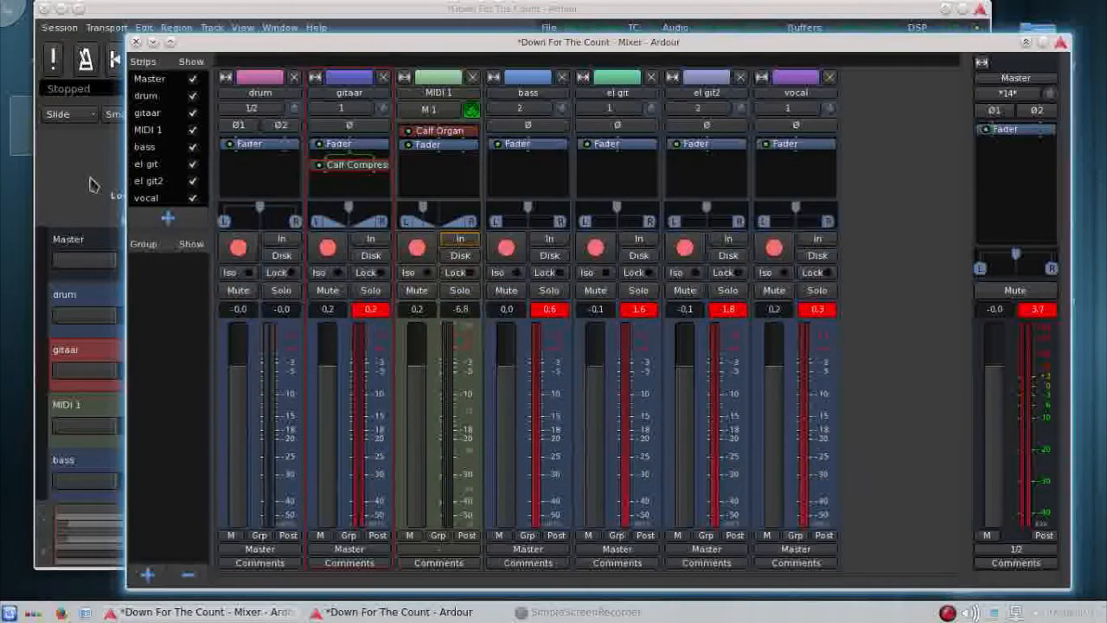
pyautogui.moveTo(350, 217)
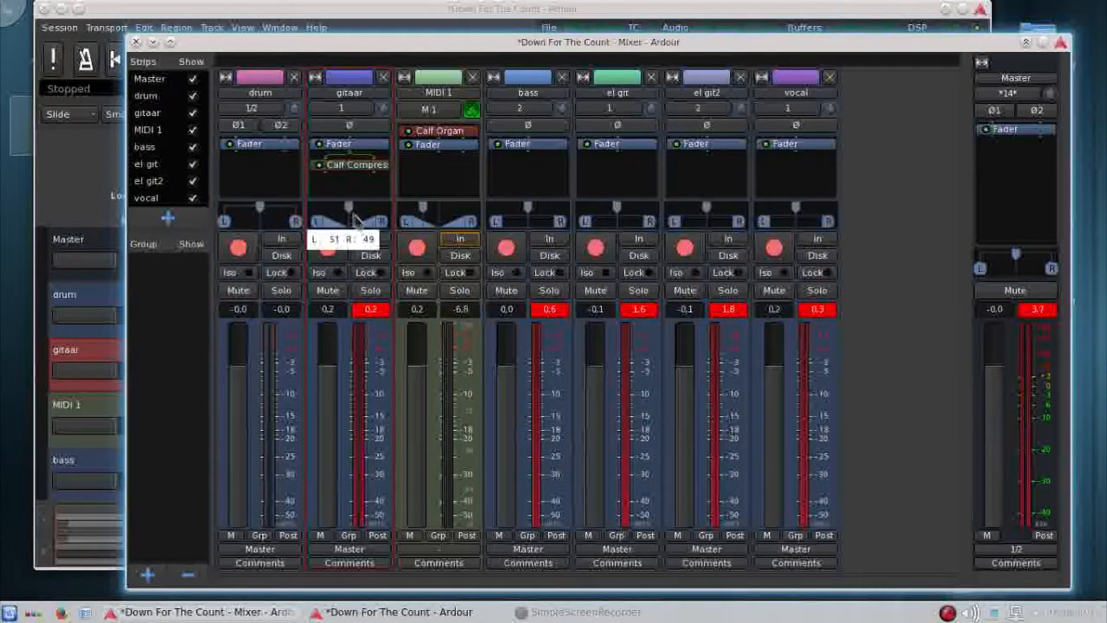
pyautogui.moveTo(352, 216); pyautogui.dragTo(363, 217)
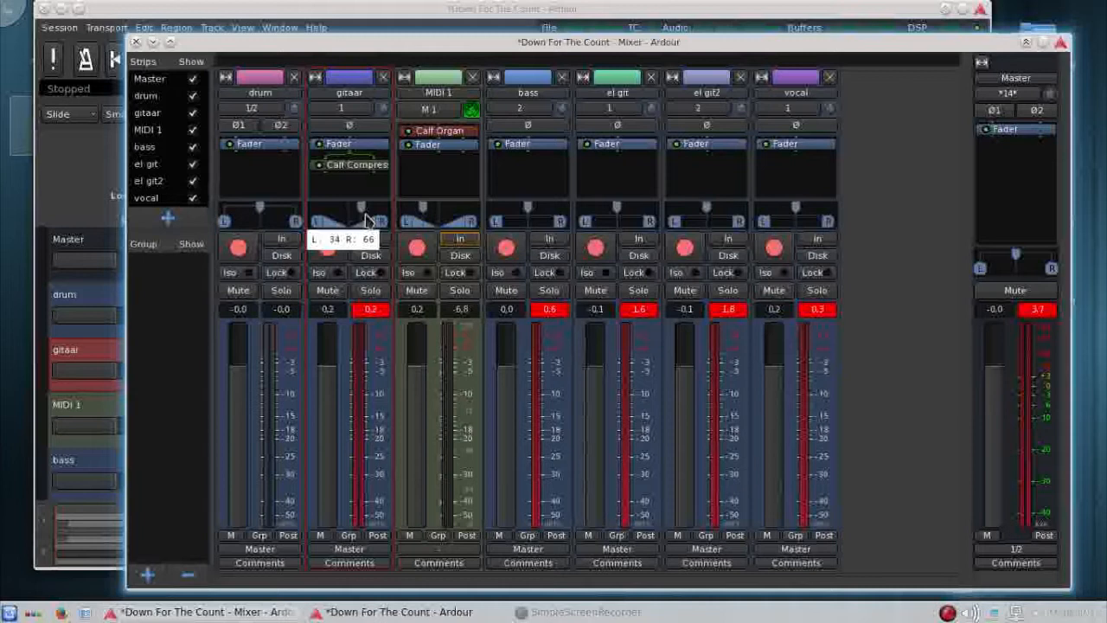
# Step: Play the song from the start and lower the gitaar track's fader to about -9.5 dB while listening
pyautogui.click(73, 182)
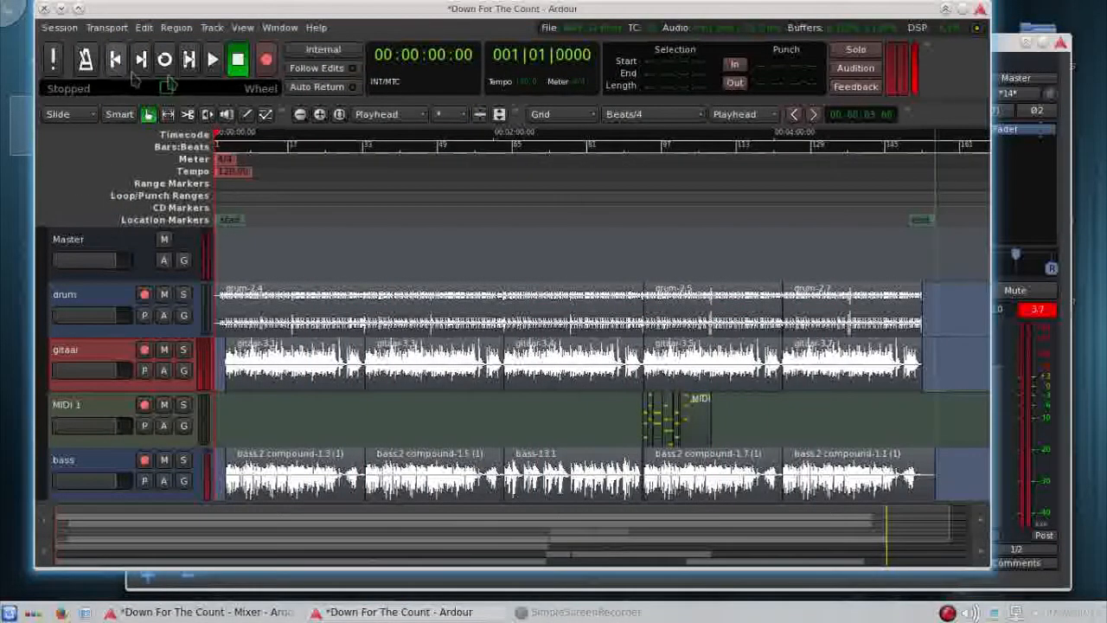
pyautogui.click(213, 60)
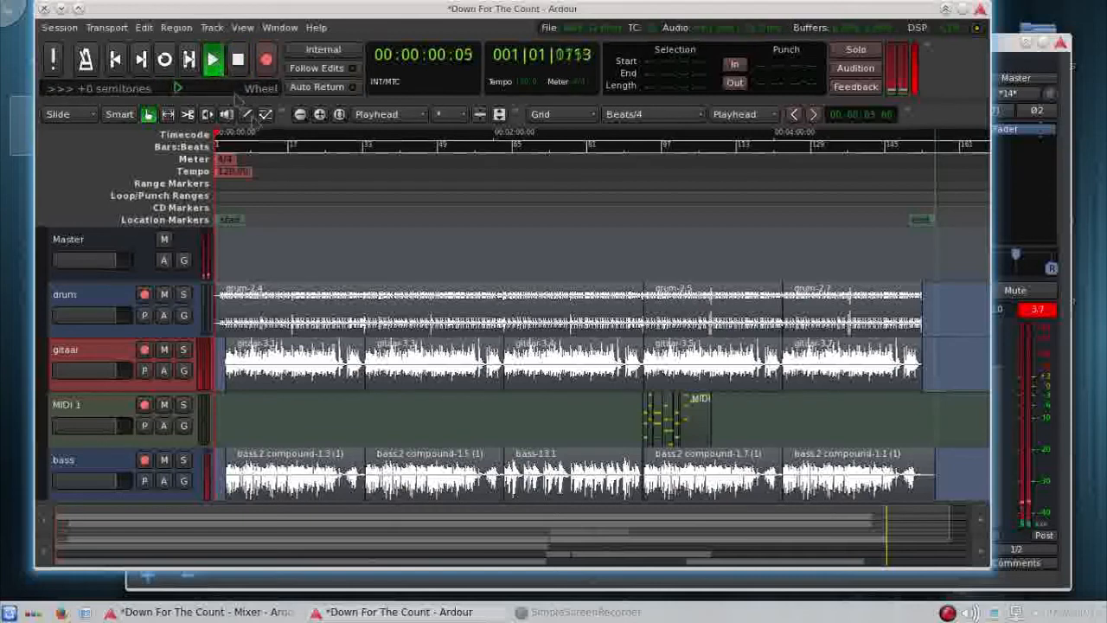
pyautogui.scroll(2, 320, 187)
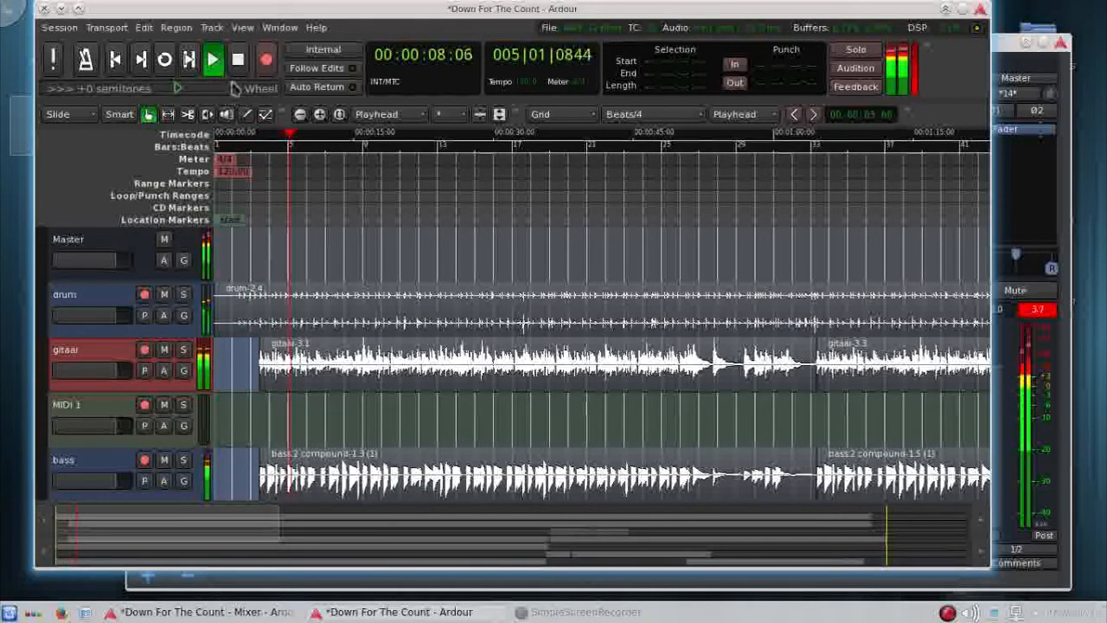
pyautogui.moveTo(111, 380); pyautogui.dragTo(95, 384)
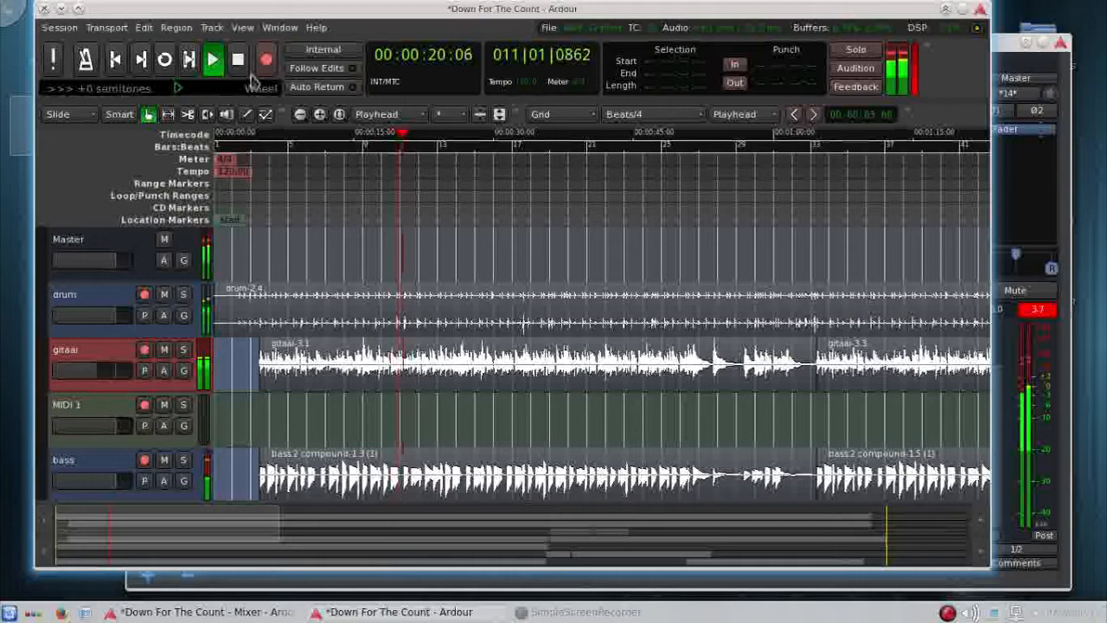
pyautogui.click(241, 64)
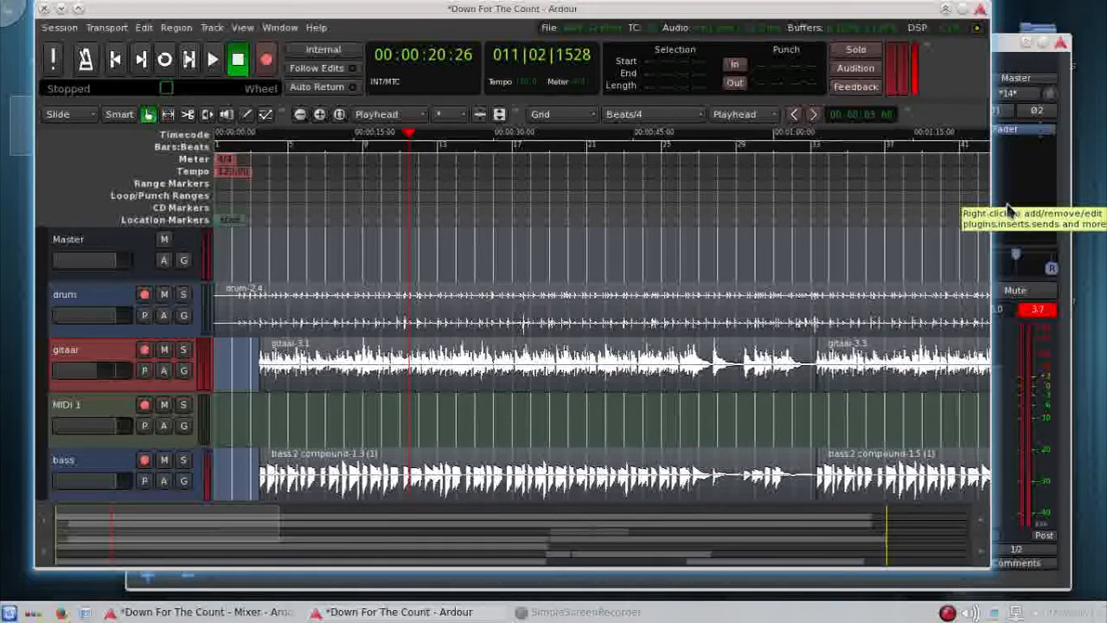
# Step: Play from about 00:03:00:11, just before the MIDI regions, and lower the MIDI 1 track's fader to about -9.9 dB
pyautogui.click(1008, 210)
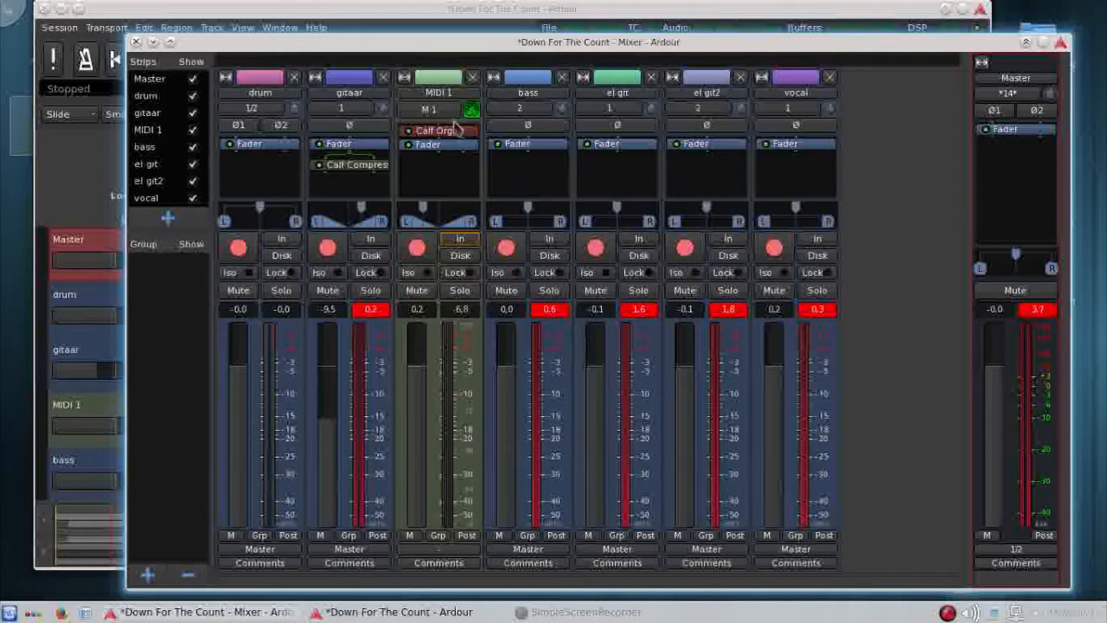
pyautogui.click(419, 17)
pyautogui.press('_')
pyautogui.click(635, 203)
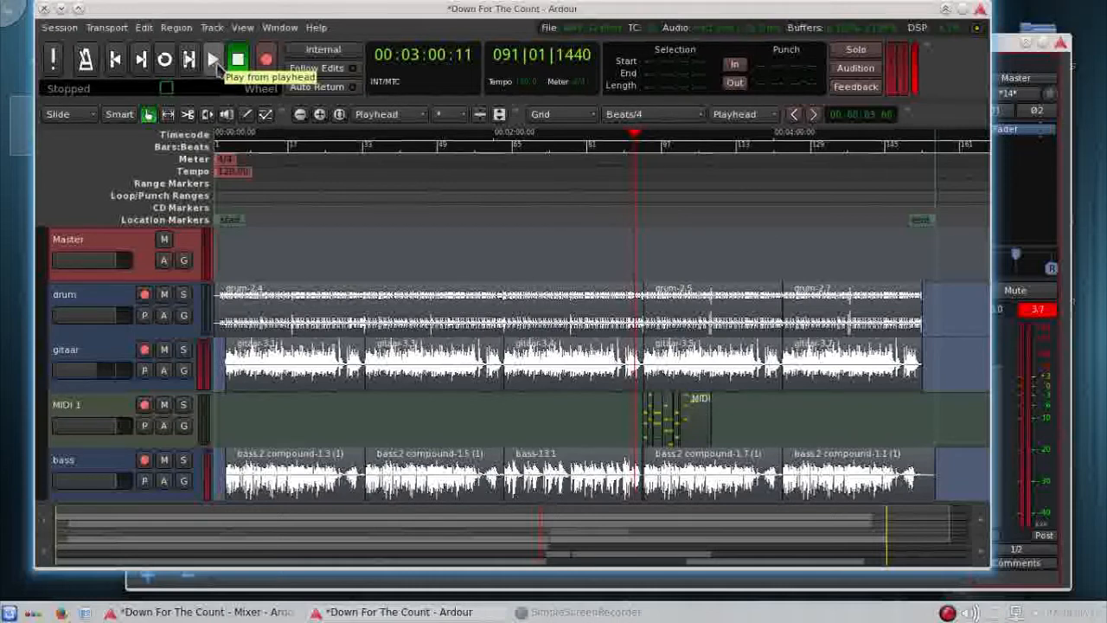
pyautogui.click(214, 63)
pyautogui.scroll(2, 686, 233)
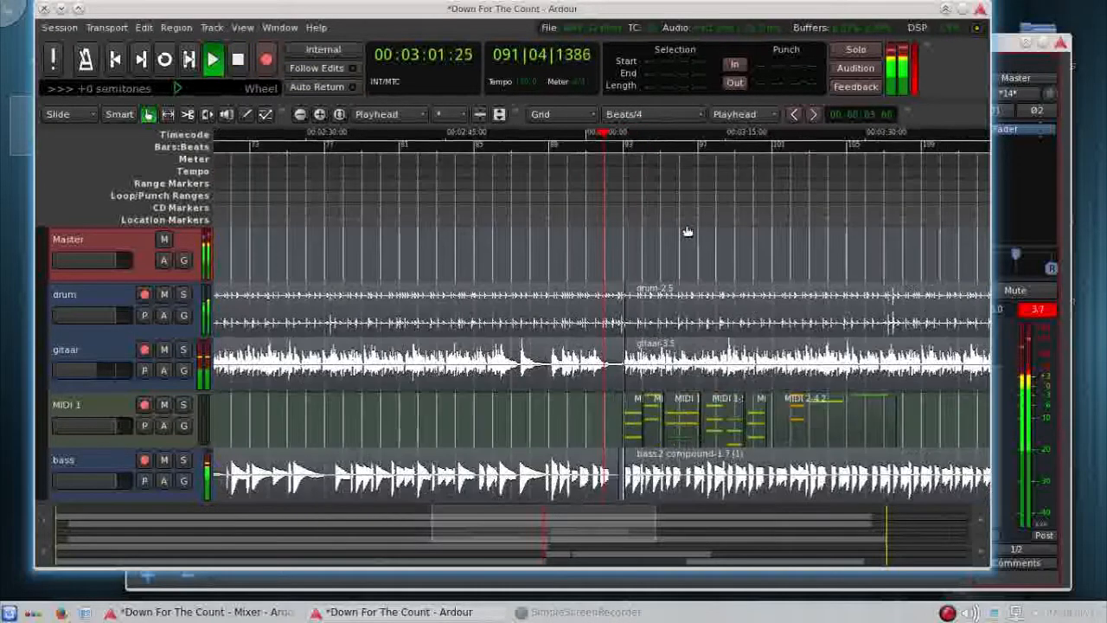
pyautogui.scroll(1, 687, 232)
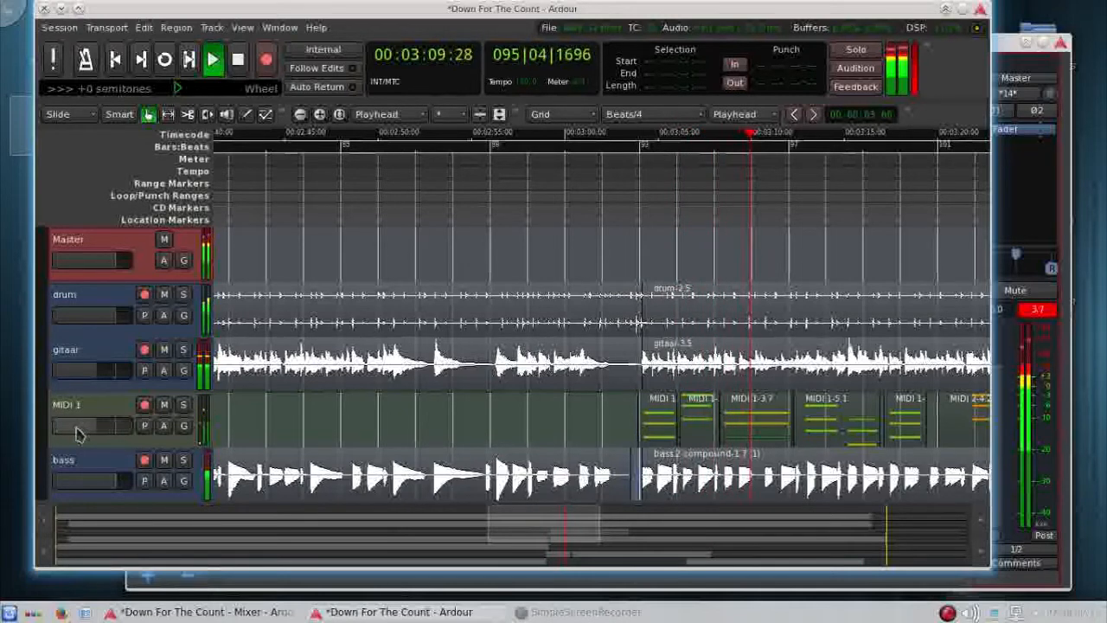
# Step: Add the favorite plugin Calf Reverb to the MIDI 1 strip in the mixer and stop playback
pyautogui.click(1013, 210)
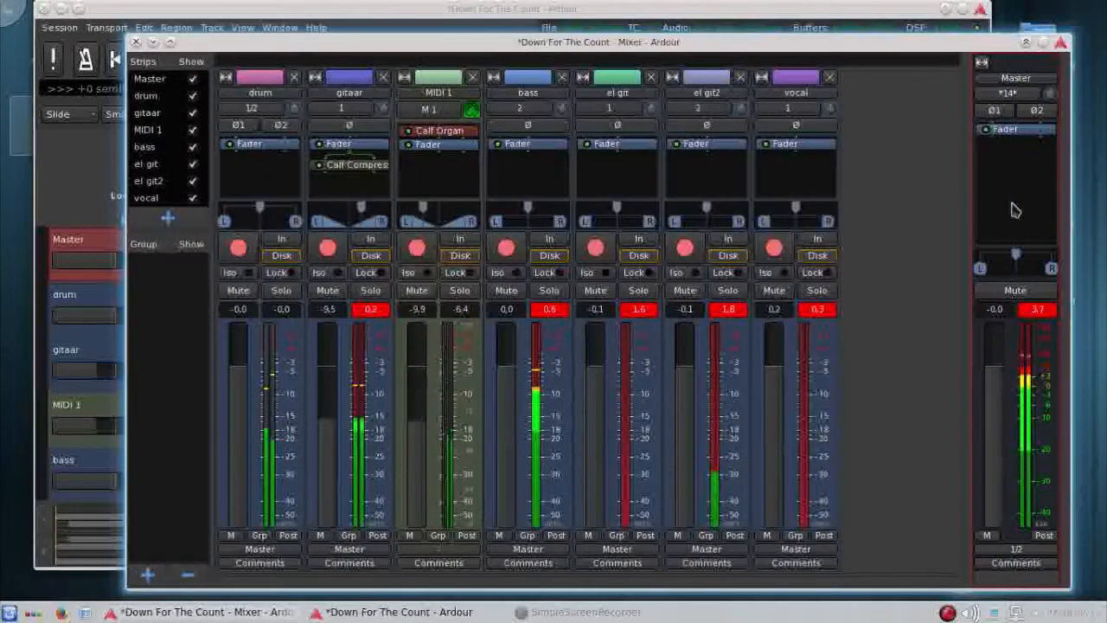
pyautogui.rightClick(450, 175)
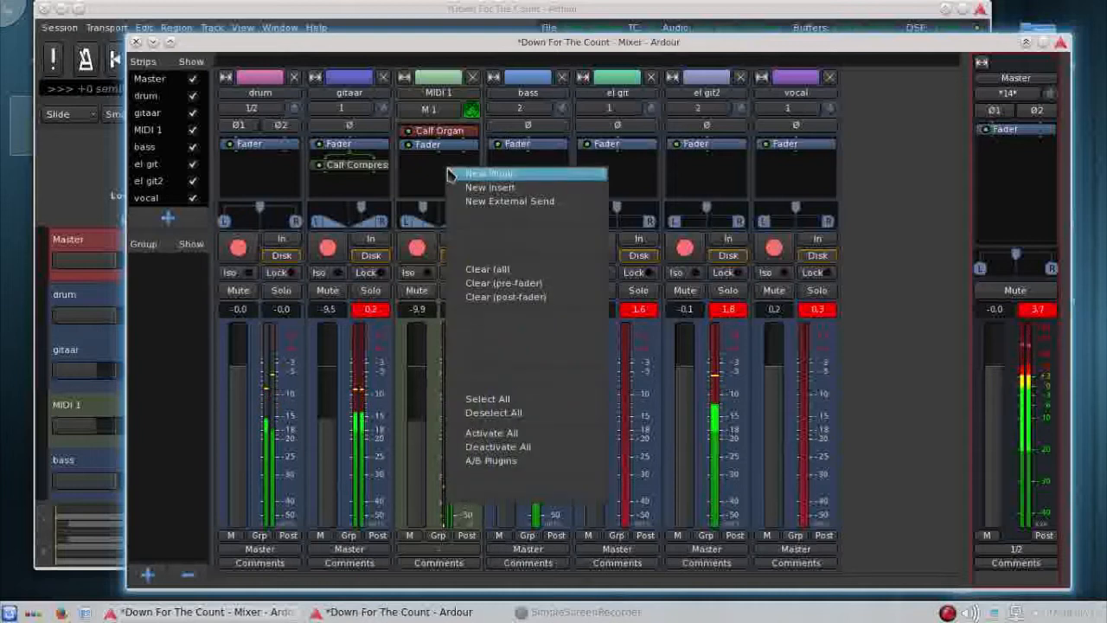
pyautogui.moveTo(519, 174)
pyautogui.moveTo(666, 174)
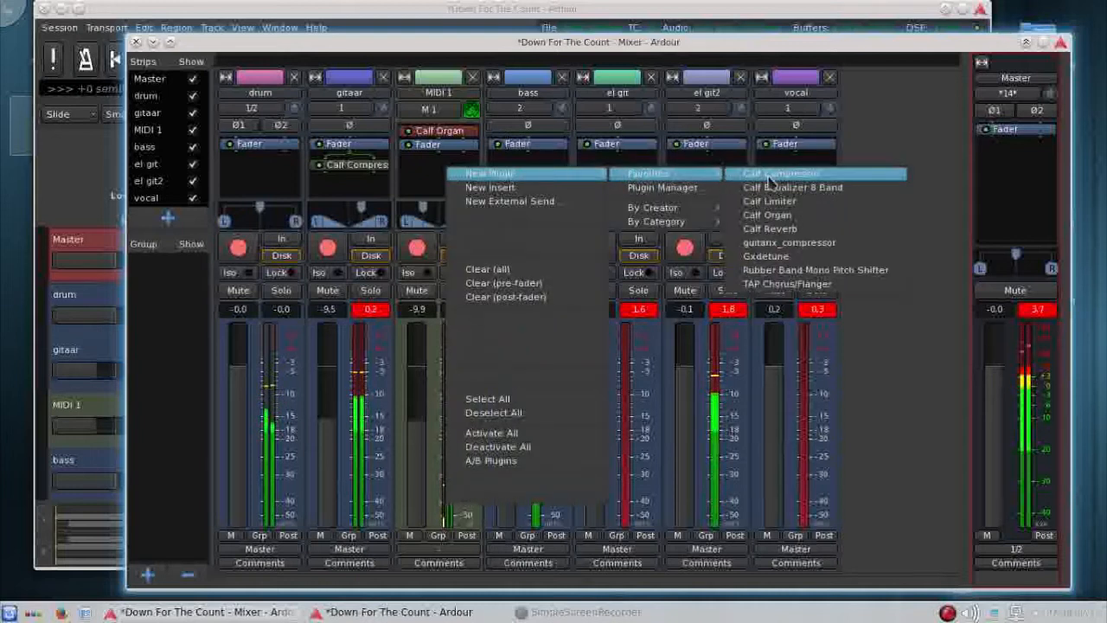
pyautogui.click(770, 229)
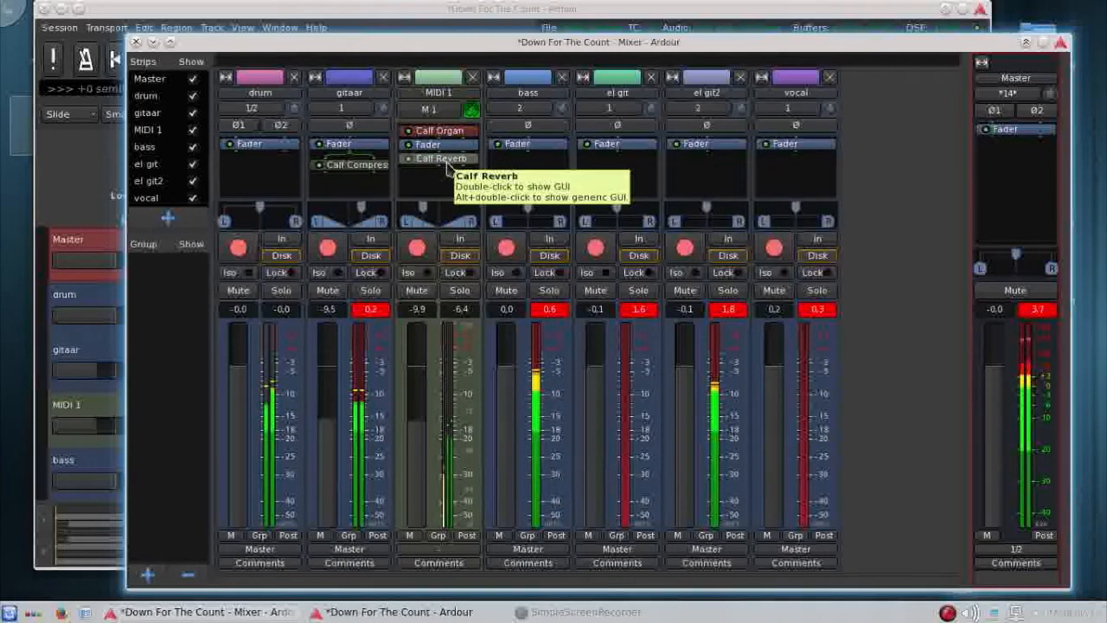
pyautogui.click(442, 13)
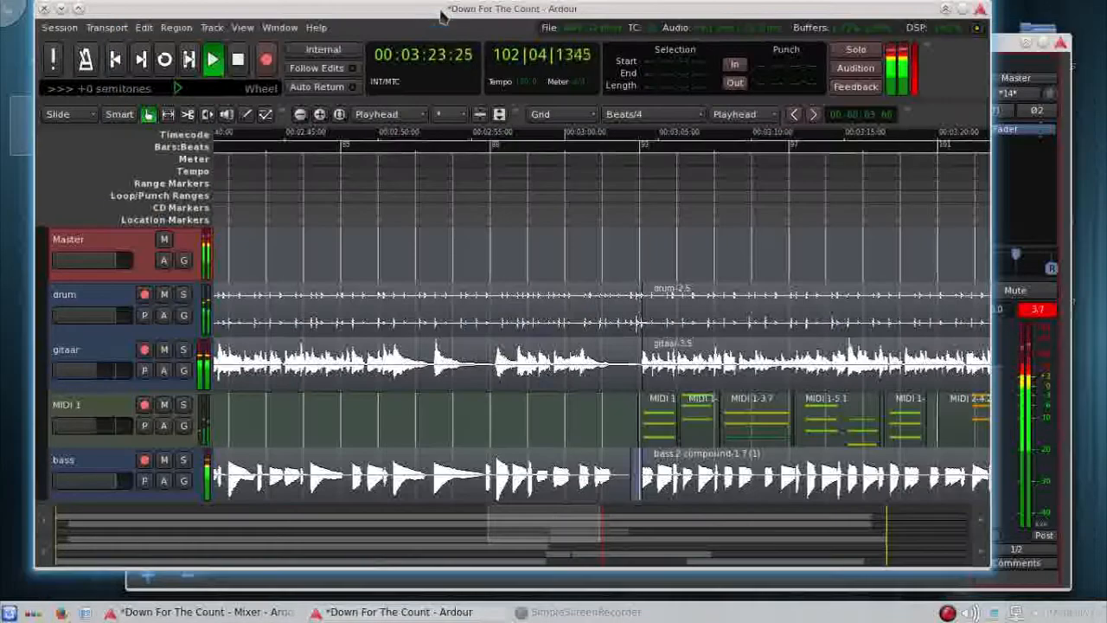
pyautogui.click(237, 64)
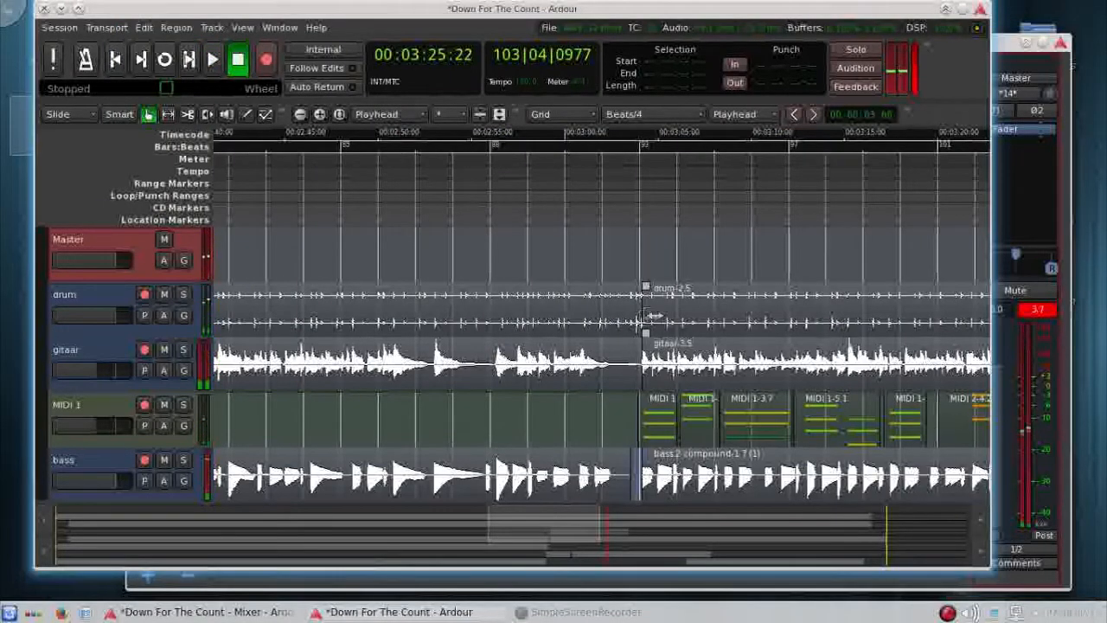
# Step: Place the playhead at about 00:03:03:03, just before the MIDI 1 regions, and play that section
pyautogui.click(628, 212)
pyautogui.scroll(1, 641, 217)
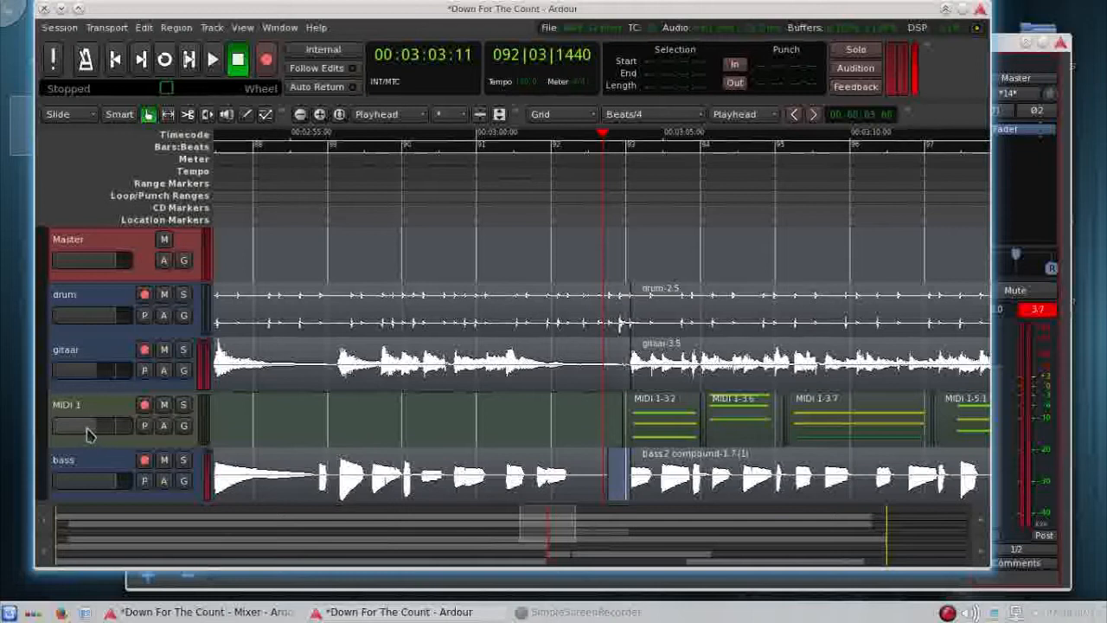
pyautogui.scroll(-1, 87, 434)
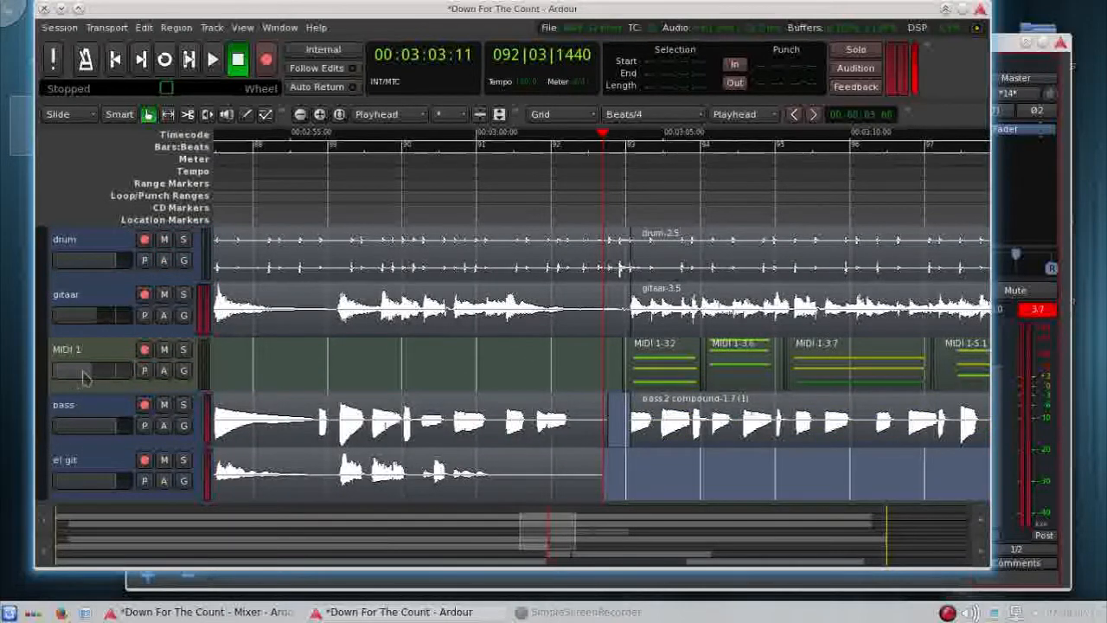
pyautogui.scroll(1, 84, 376)
pyautogui.click(594, 223)
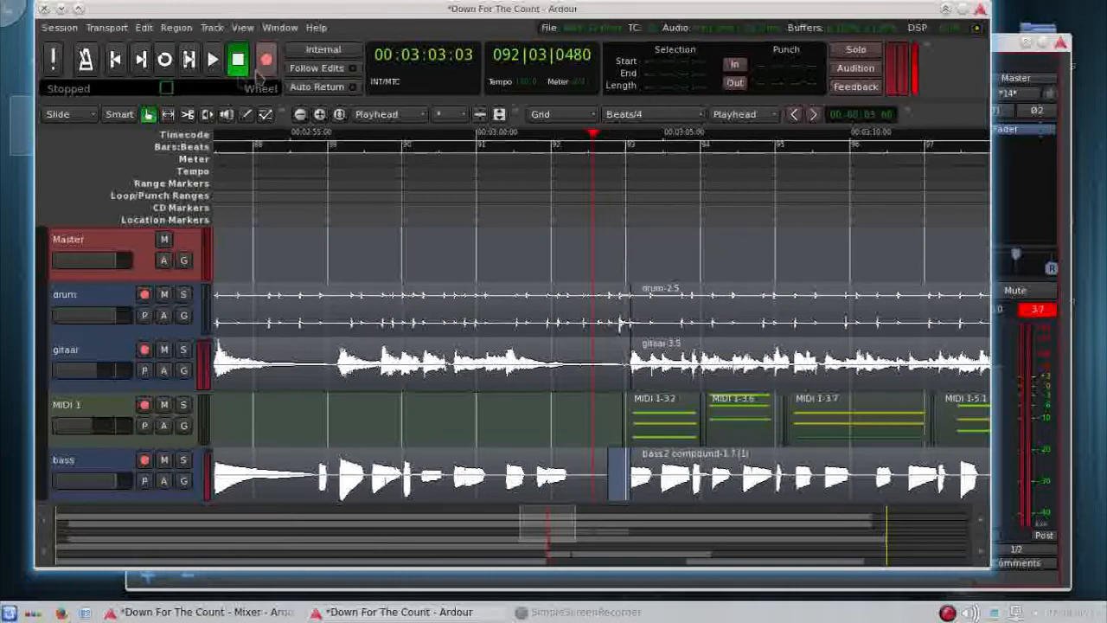
pyautogui.click(212, 59)
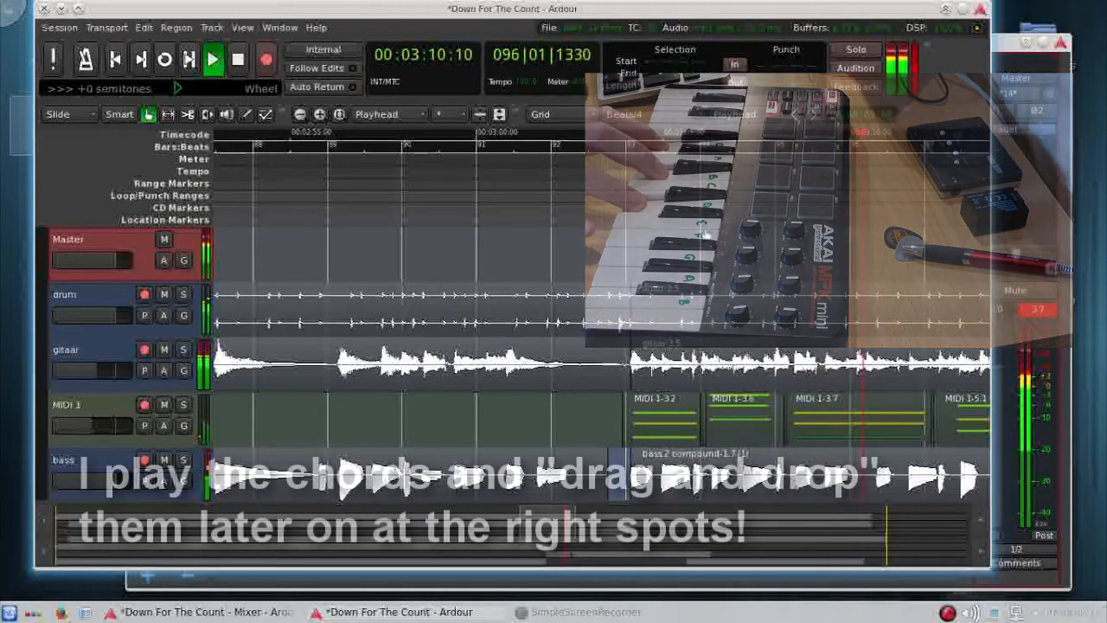
pyautogui.press('-')
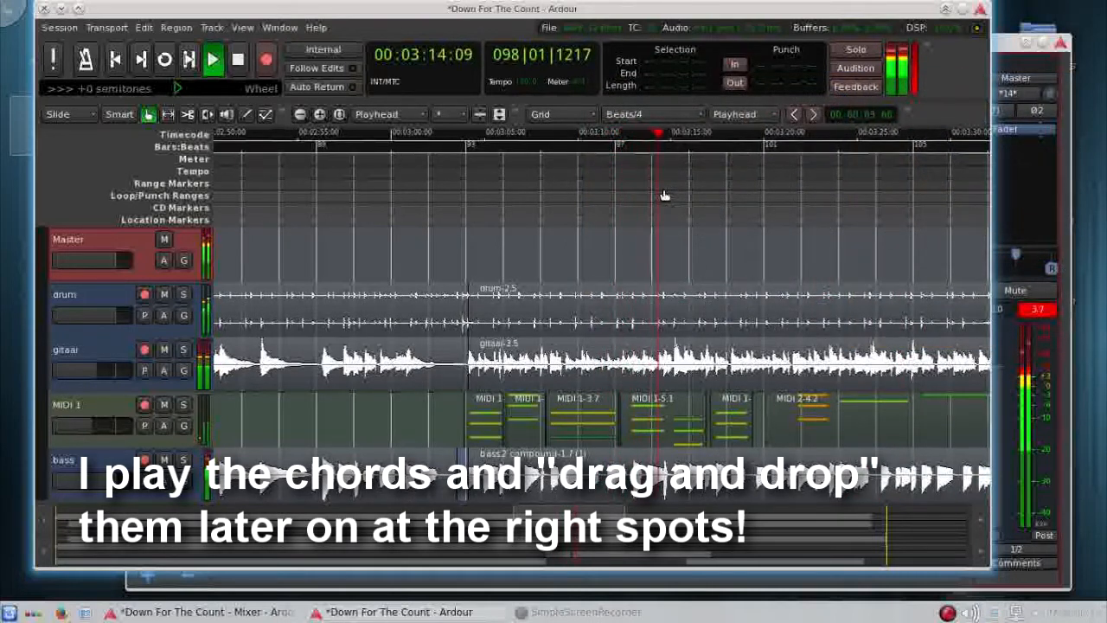
# Step: Stop playback and add the favorite plugin Calf Compressor to the bass strip in the mixer
pyautogui.click(238, 68)
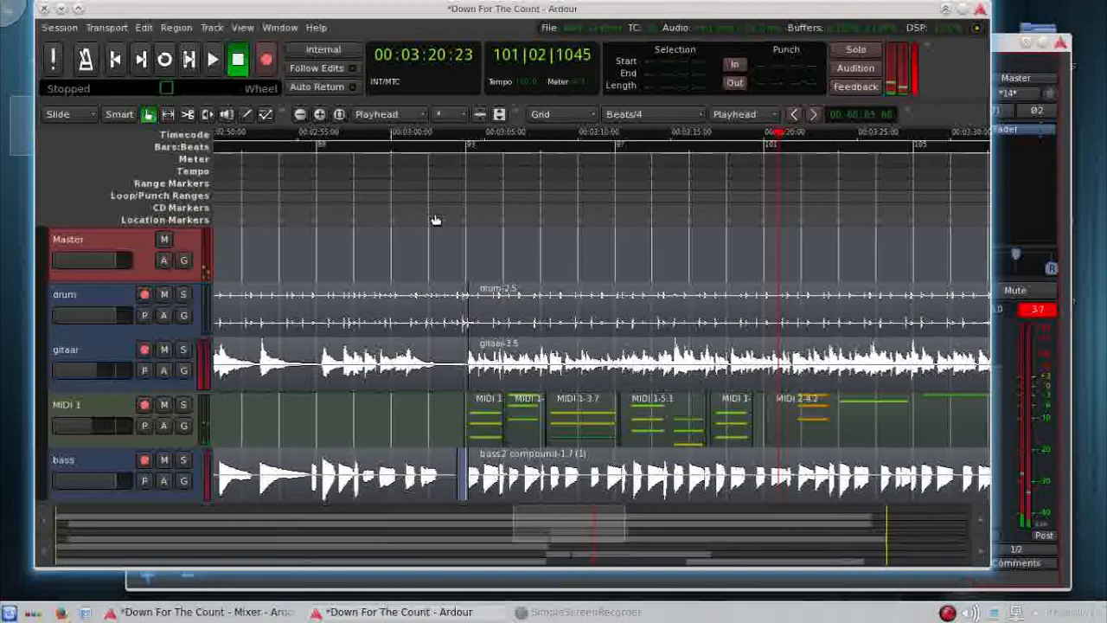
pyautogui.scroll(-1, 346, 221)
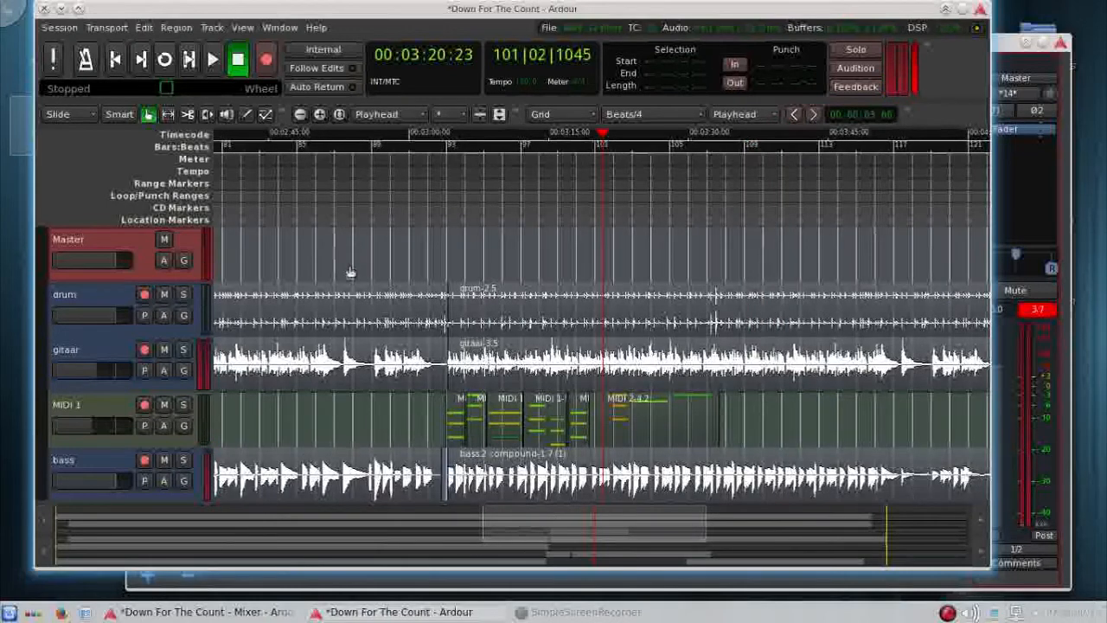
pyautogui.scroll(-1, 346, 295)
pyautogui.scroll(-1, 337, 322)
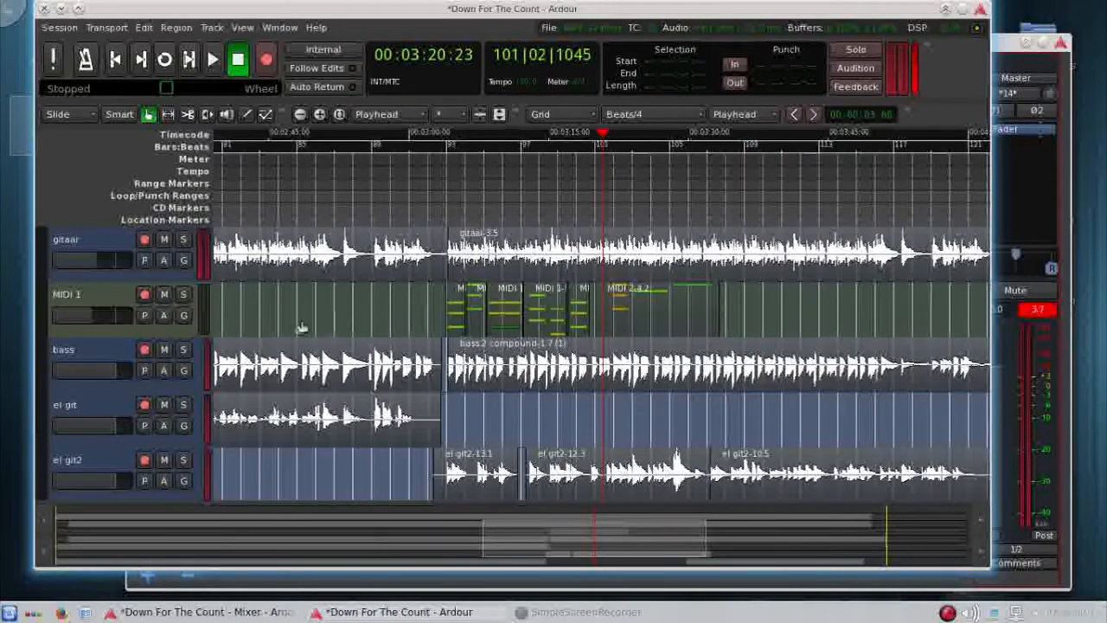
pyautogui.click(1009, 190)
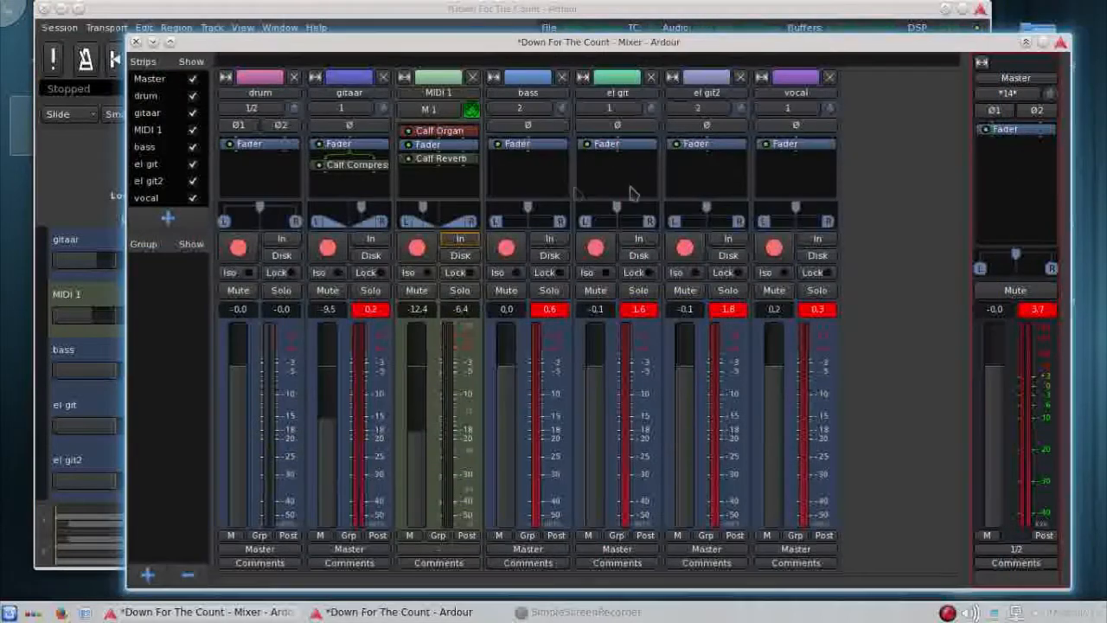
pyautogui.rightClick(535, 178)
pyautogui.moveTo(537, 177)
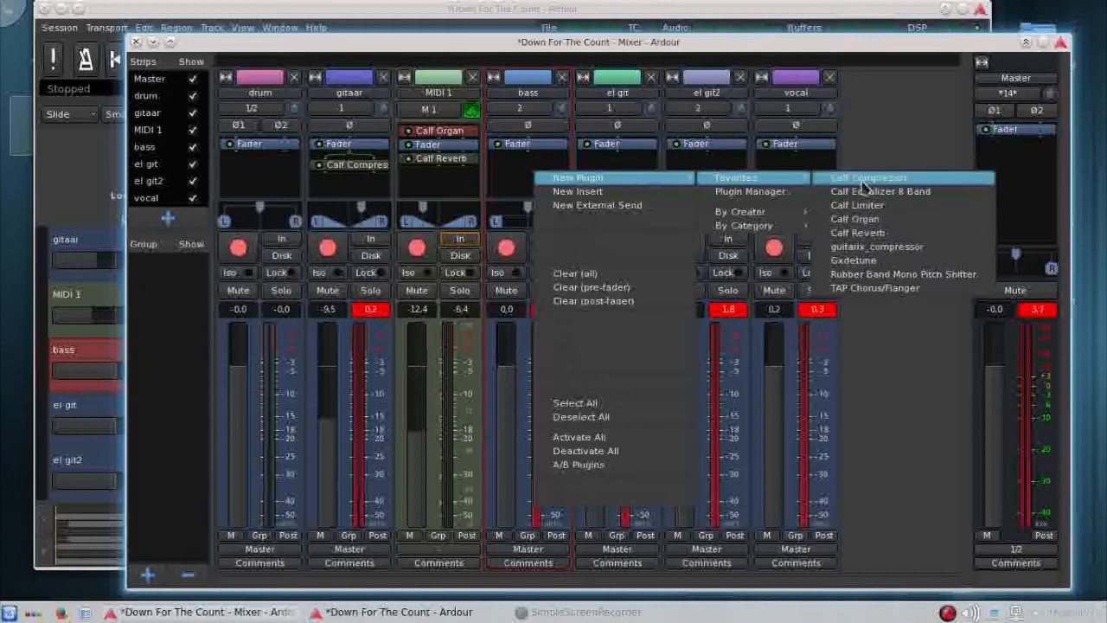
pyautogui.click(856, 178)
# Step: Add the favorite plugin Calf Equalizer 8 Band below the compressor on the bass strip
pyautogui.rightClick(519, 194)
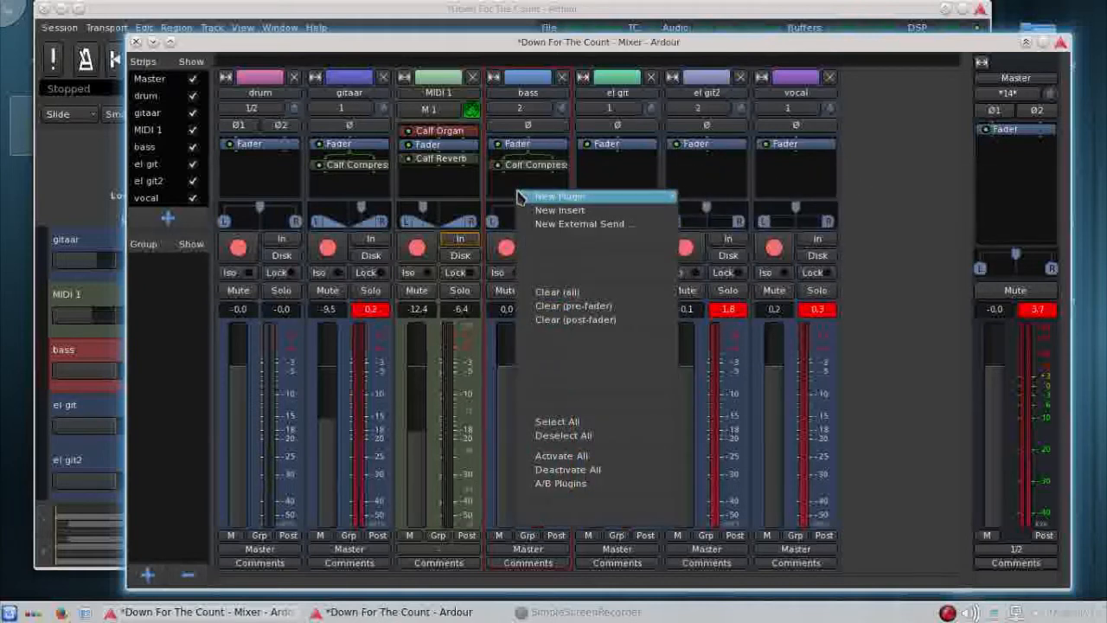
pyautogui.moveTo(557, 191)
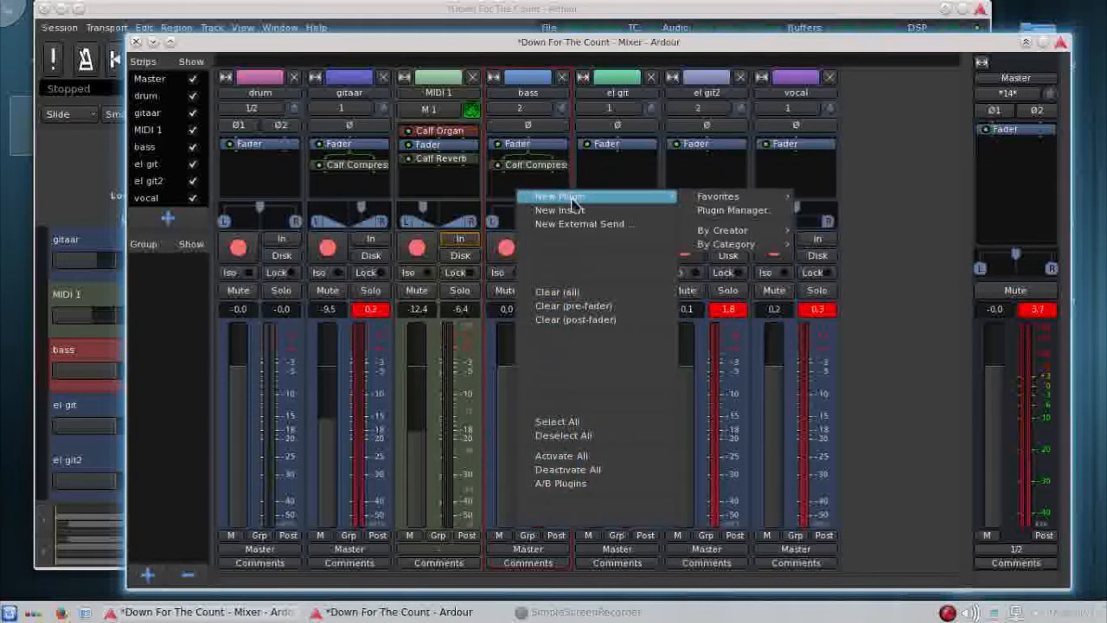
pyautogui.moveTo(709, 196)
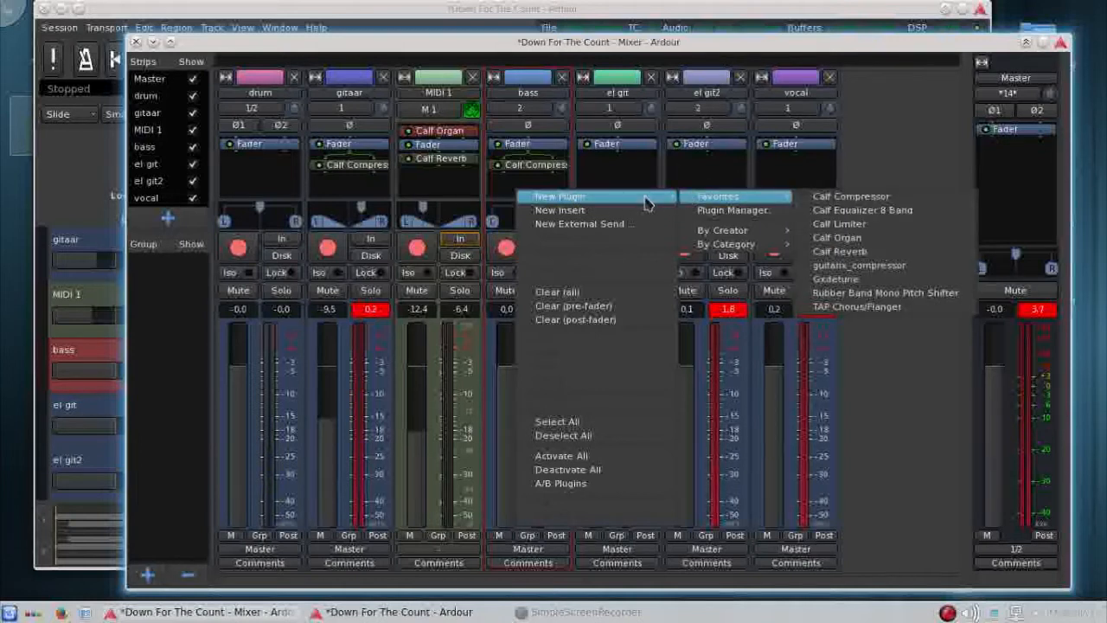
pyautogui.click(852, 211)
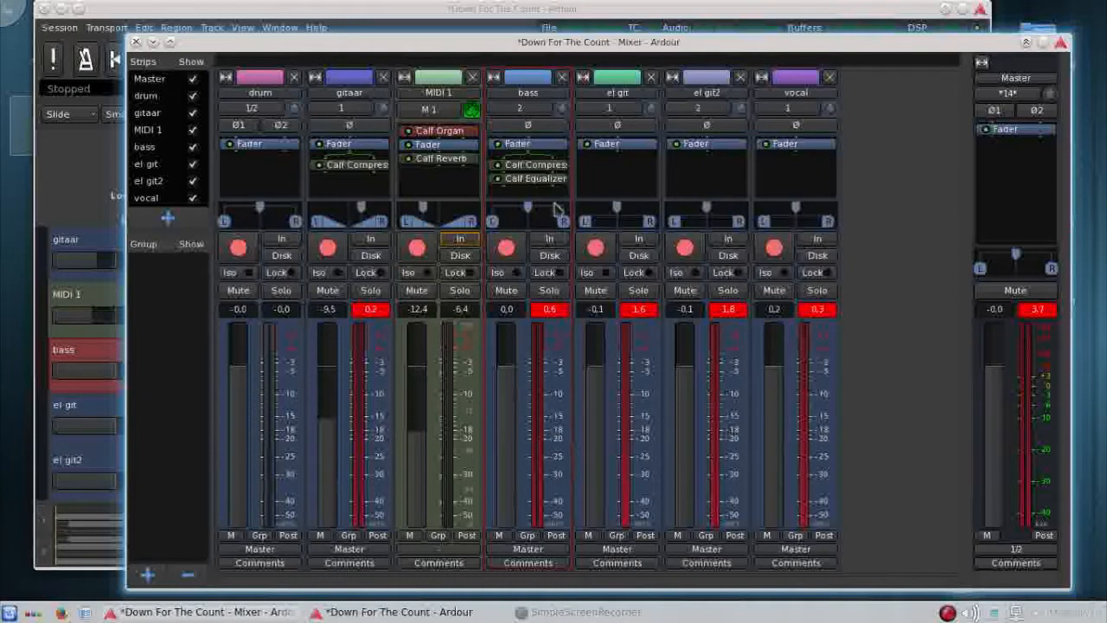
# Step: Open the bass equalizer, switch its highpass filter ON and raise the cutoff frequency to about 40 Hz
pyautogui.doubleClick(529, 179)
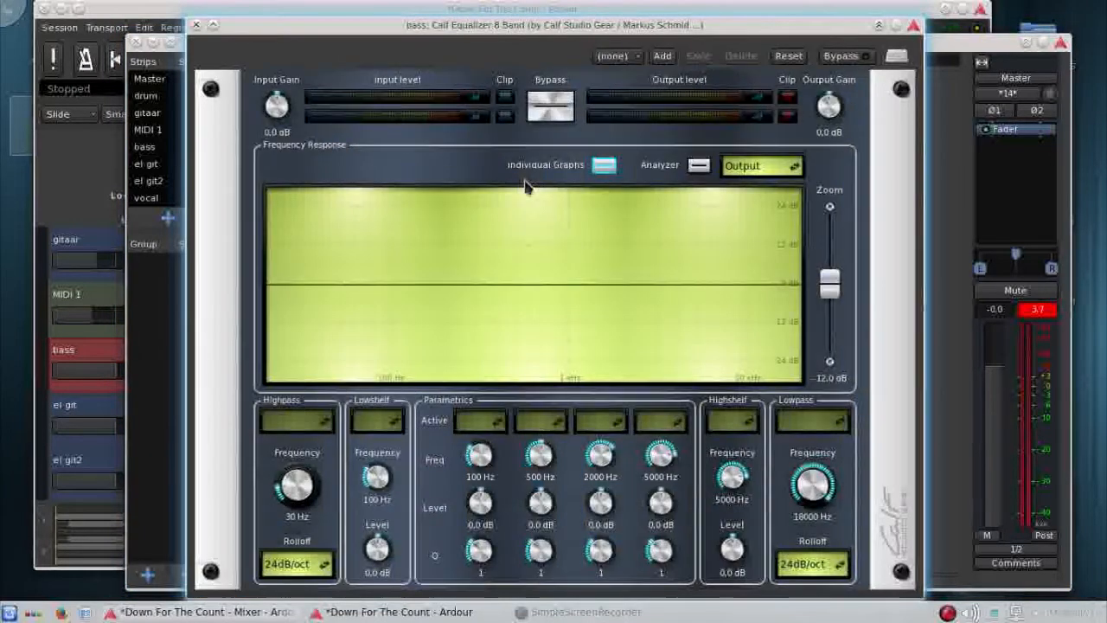
pyautogui.click(292, 431)
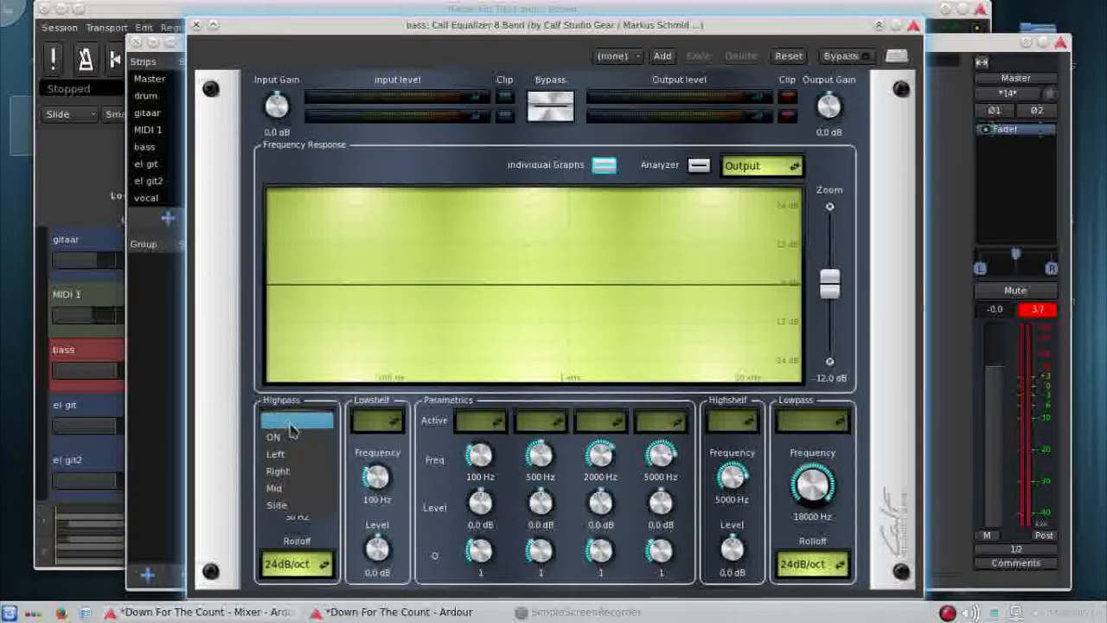
pyautogui.click(289, 440)
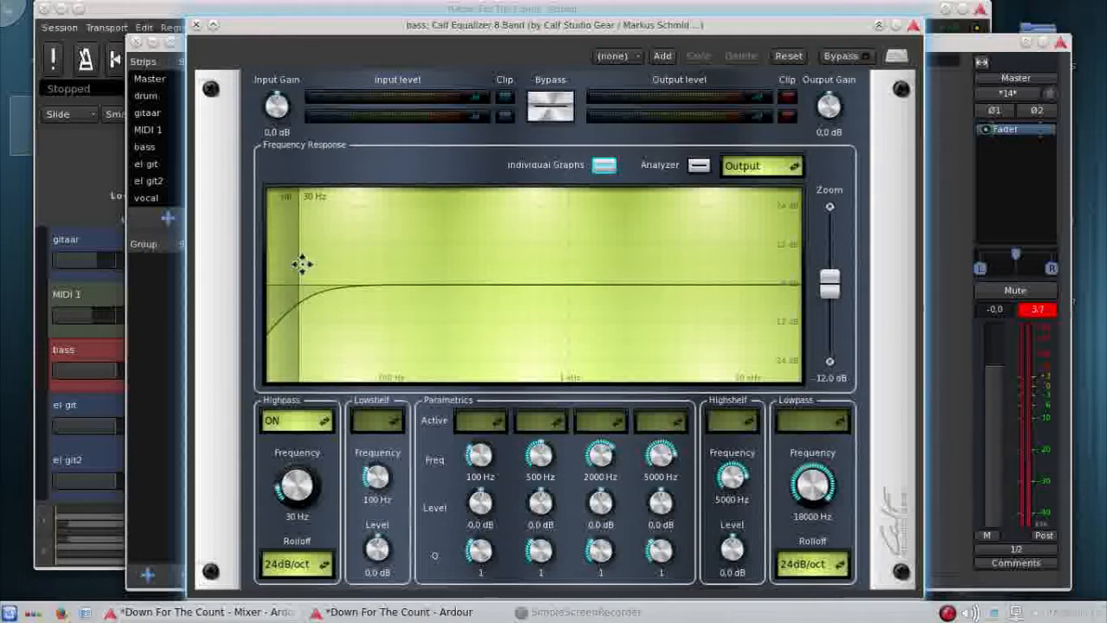
pyautogui.moveTo(302, 263); pyautogui.dragTo(319, 278)
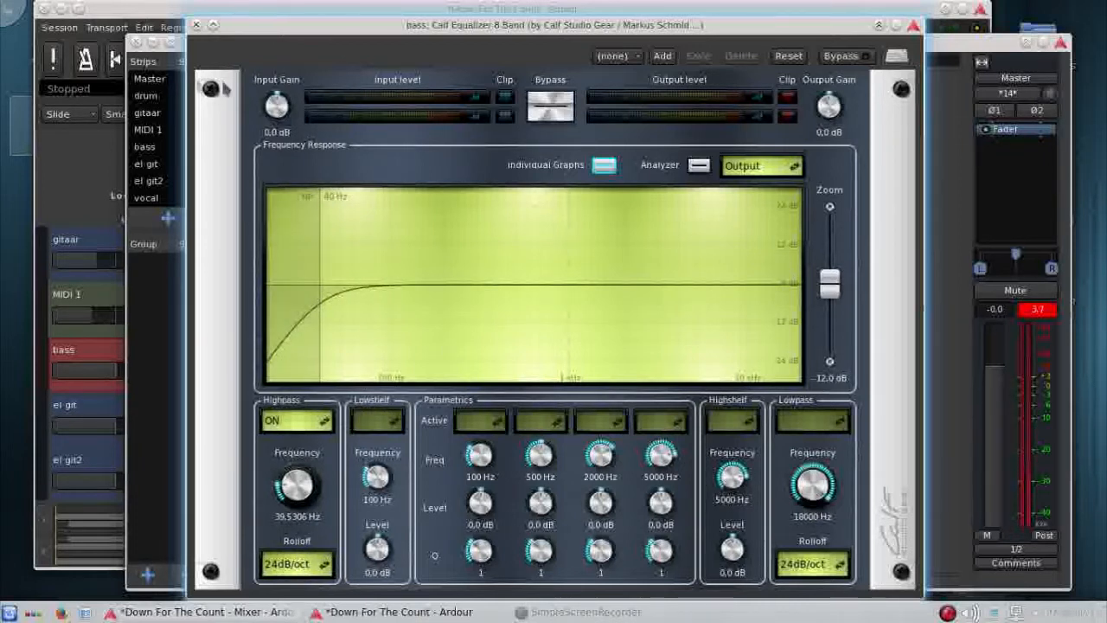
# Step: Move the equalizer window aside, solo the bass track and play from about 00:02:44:22
pyautogui.moveTo(310, 39); pyautogui.dragTo(478, 27)
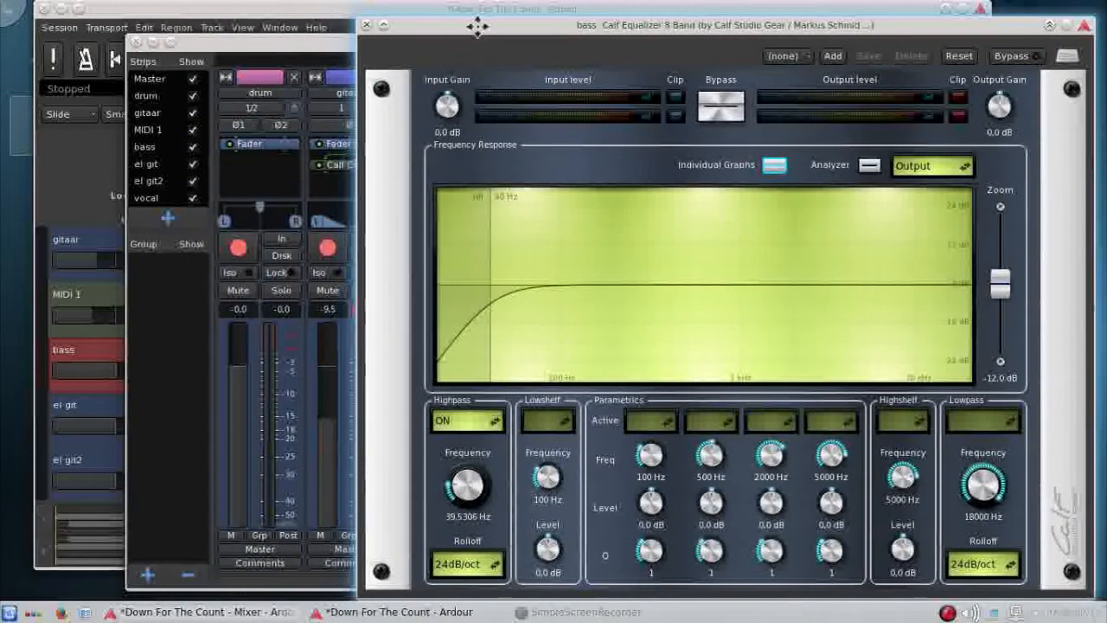
pyautogui.click(216, 10)
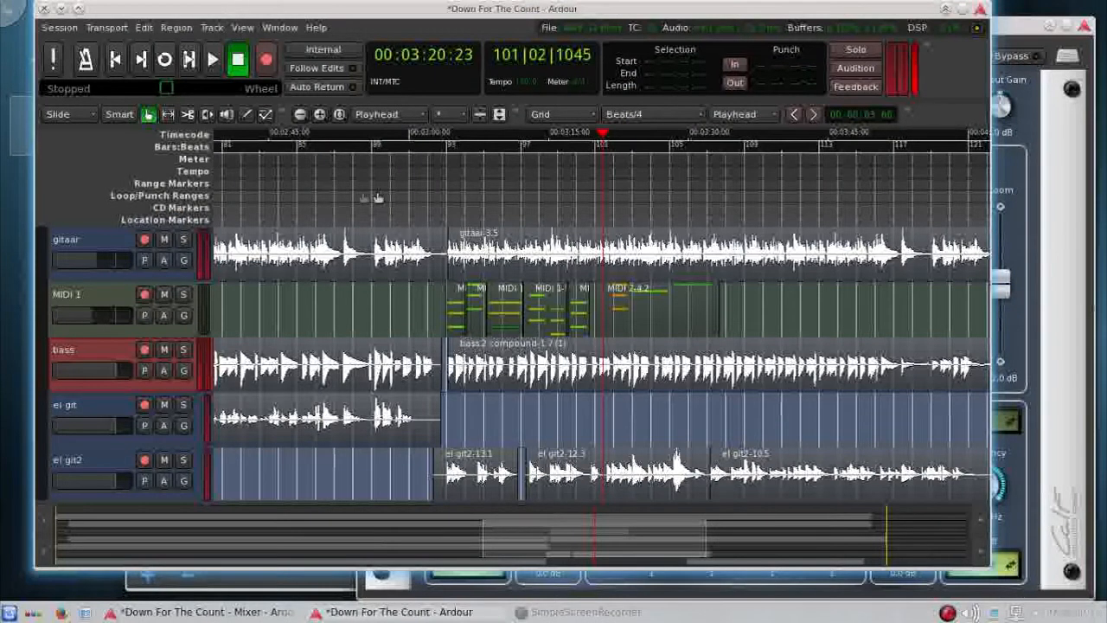
pyautogui.click(265, 182)
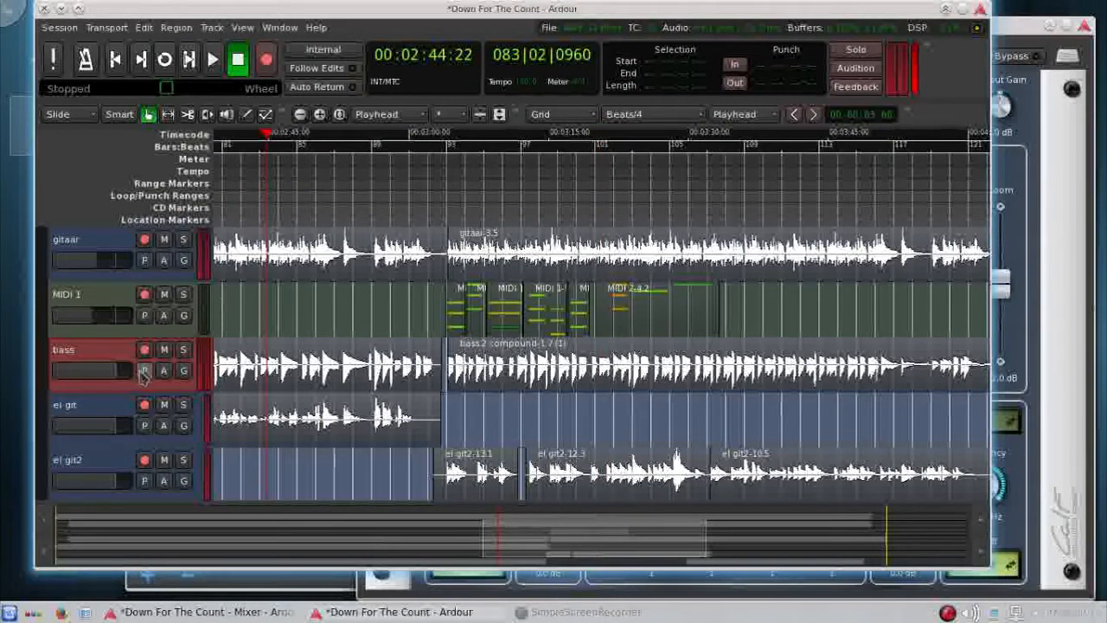
pyautogui.click(183, 349)
pyautogui.click(212, 58)
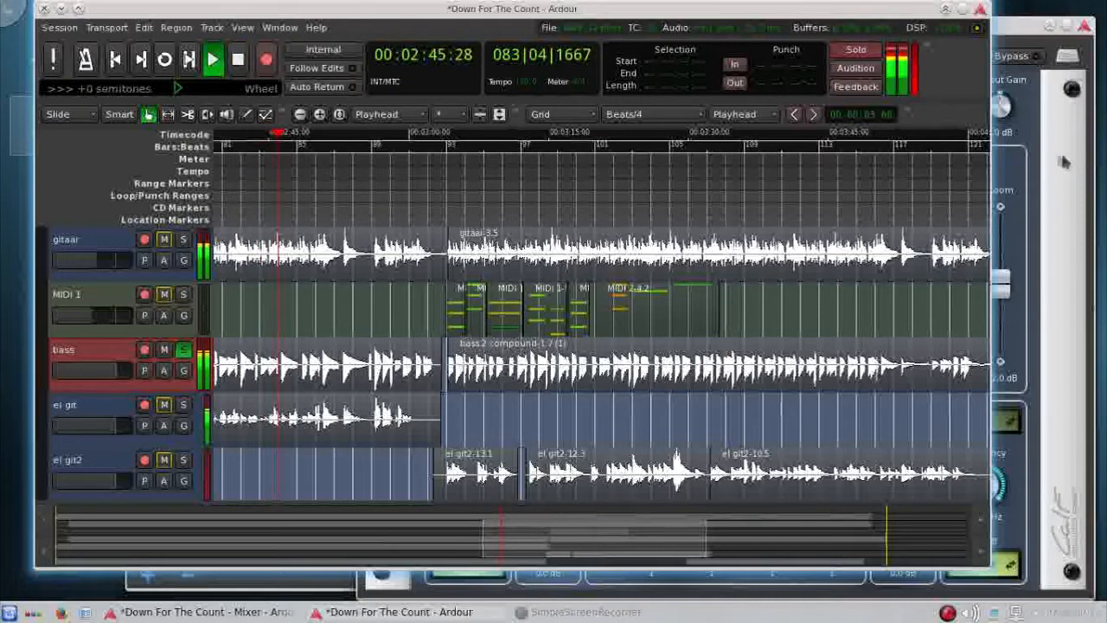
# Step: Switch the bass equalizer's bypass on and off twice during playback to compare the sound with and without the highpass
pyautogui.click(1064, 161)
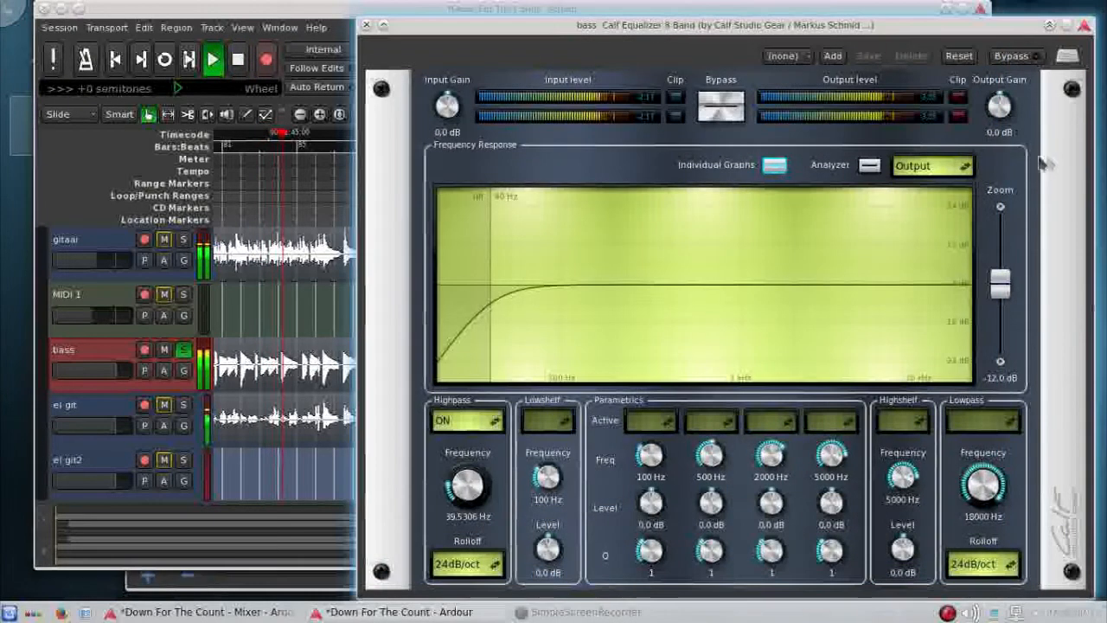
pyautogui.click(721, 108)
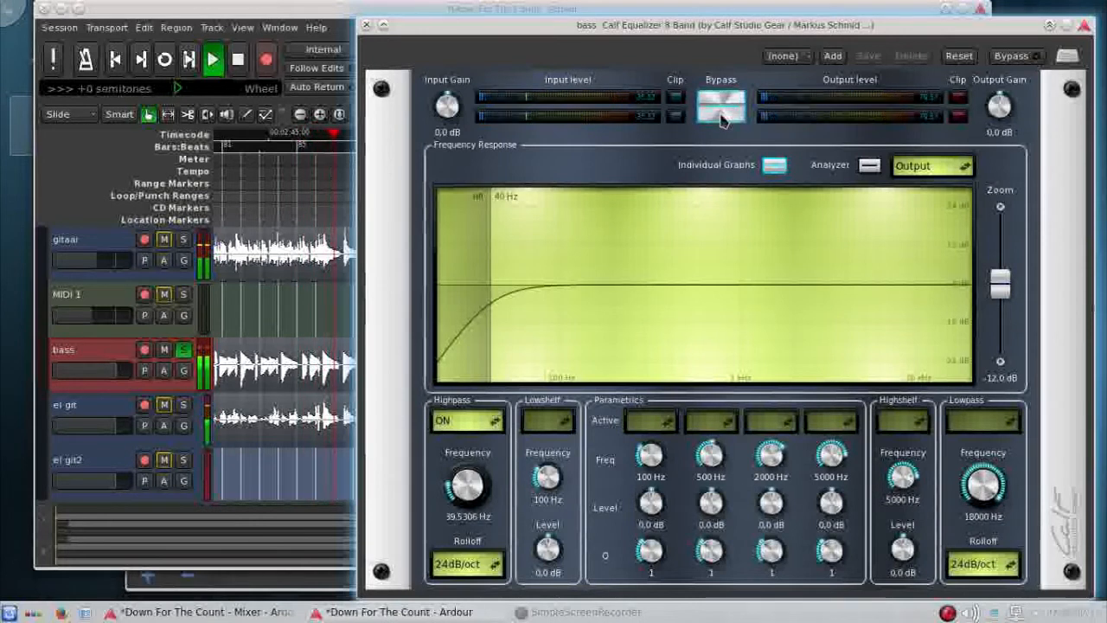
pyautogui.click(724, 119)
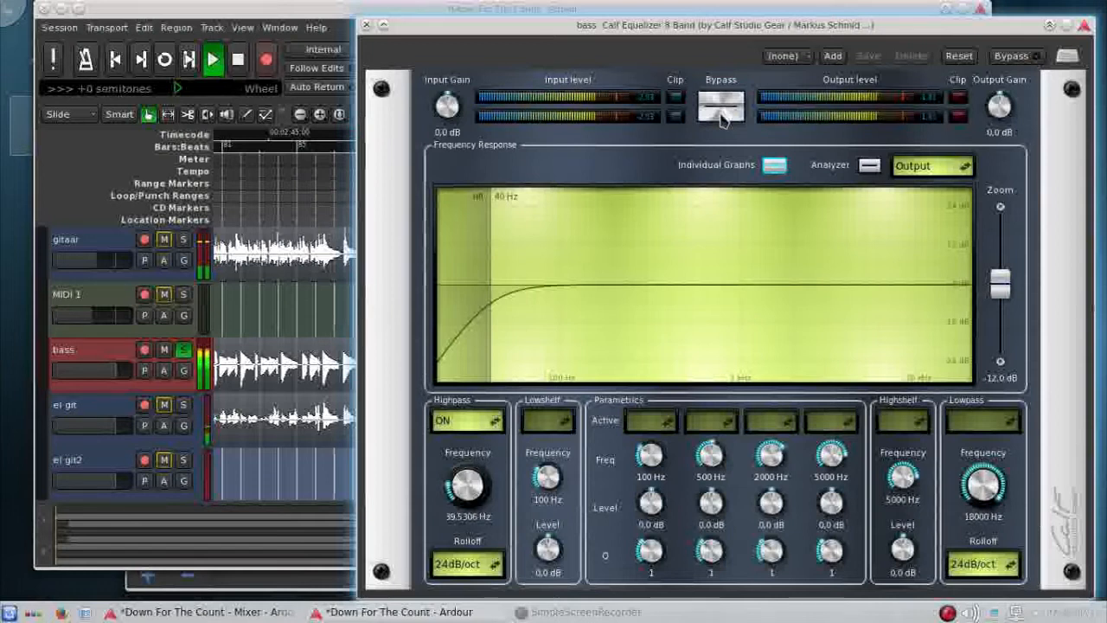
pyautogui.click(723, 119)
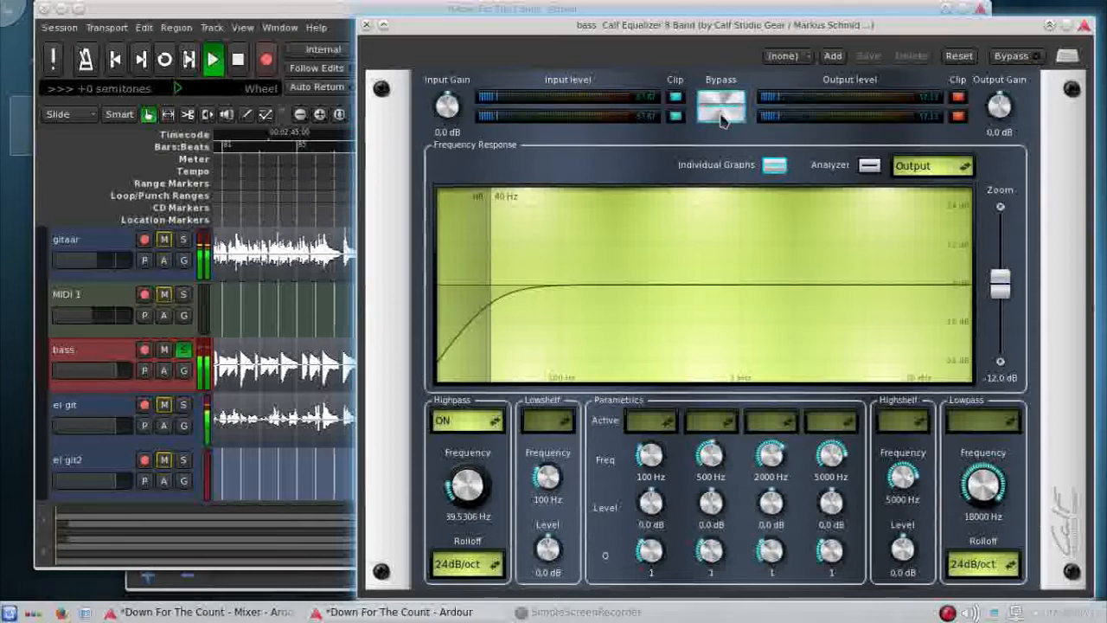
pyautogui.click(723, 119)
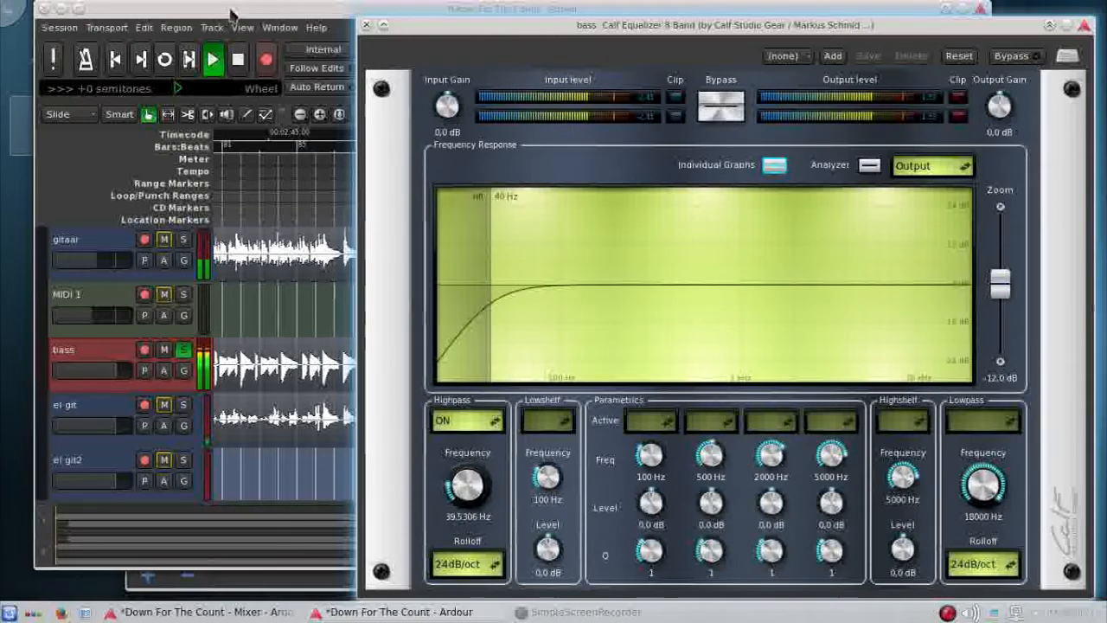
# Step: Stop playback and close the bass equalizer window
pyautogui.click(231, 15)
pyautogui.press('space')
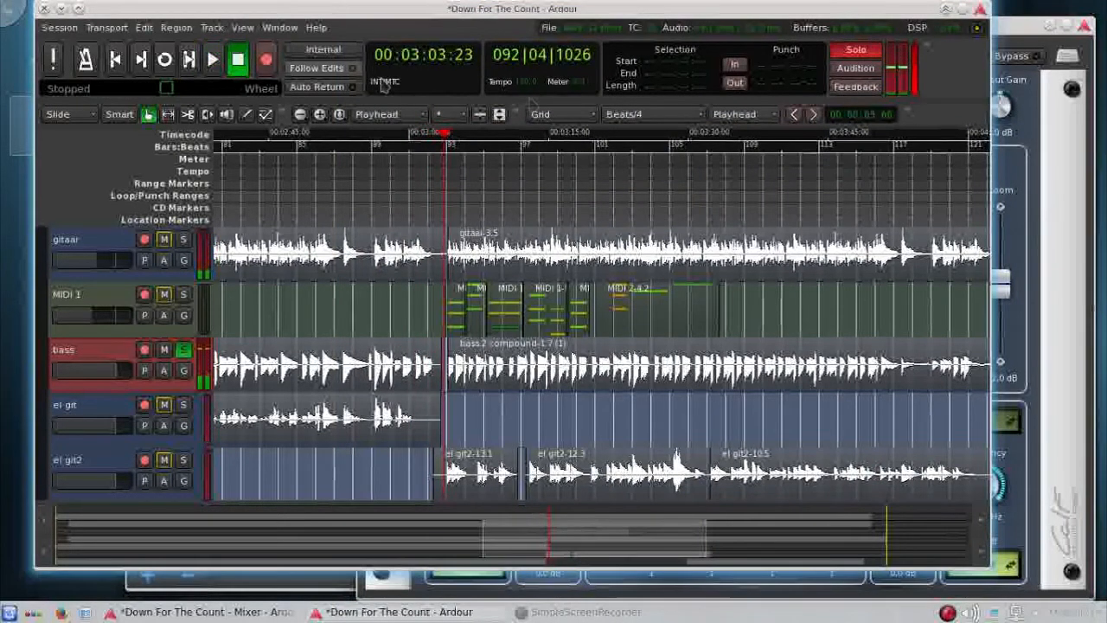
pyautogui.click(1053, 195)
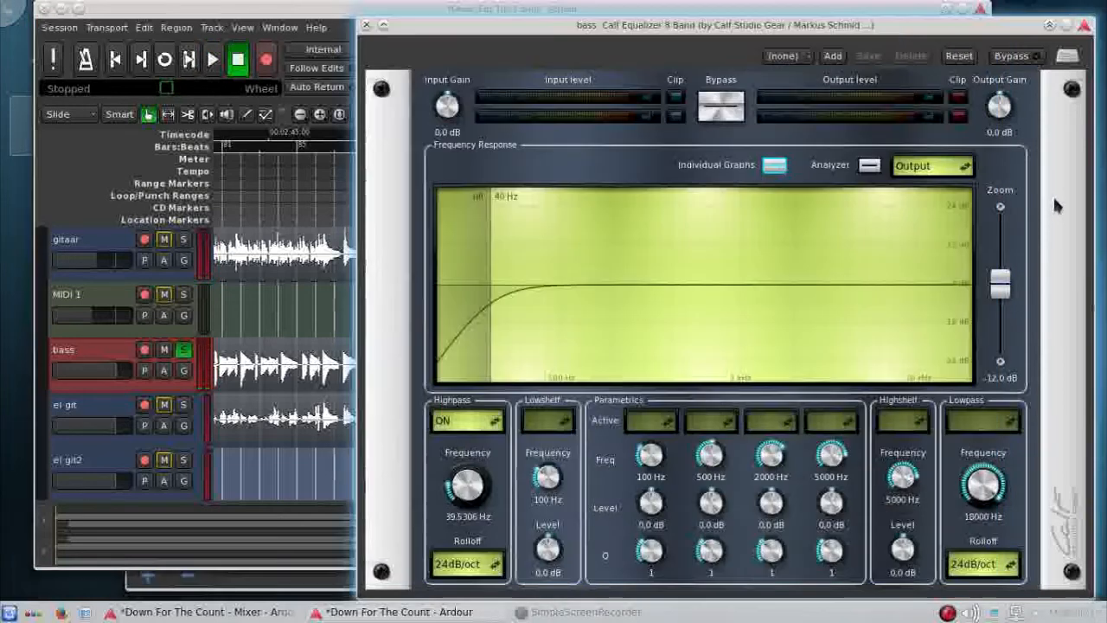
pyautogui.click(367, 27)
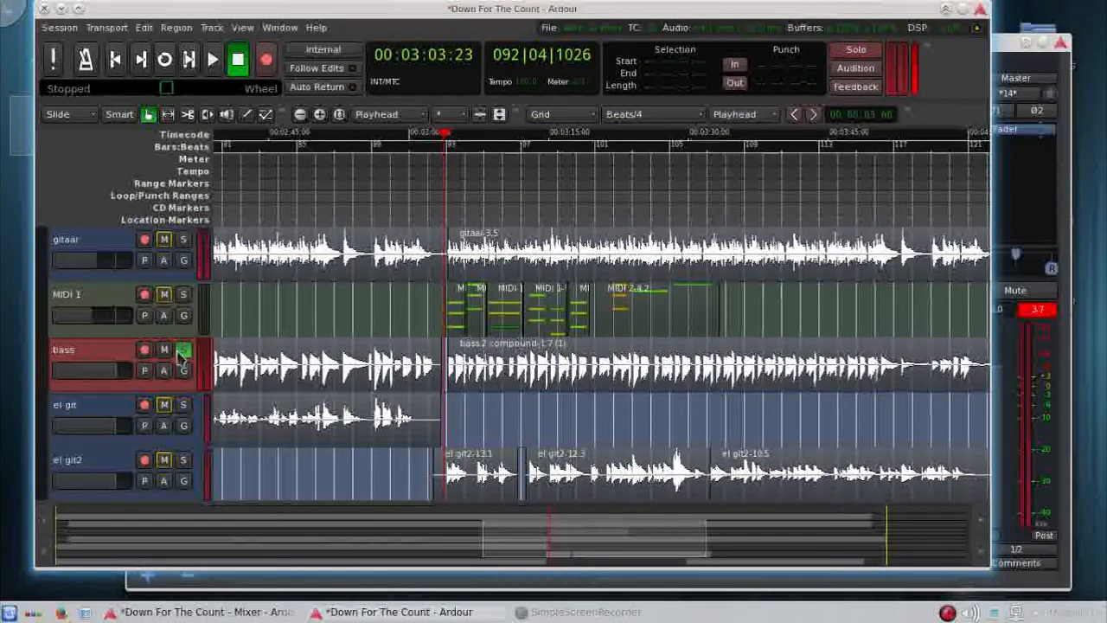
# Step: Unsolo the bass track and lower its fader to about -5.0 dB while playing from shortly before 00:02:00:00
pyautogui.scroll(-1, 383, 176)
pyautogui.click(288, 205)
pyautogui.press('space')
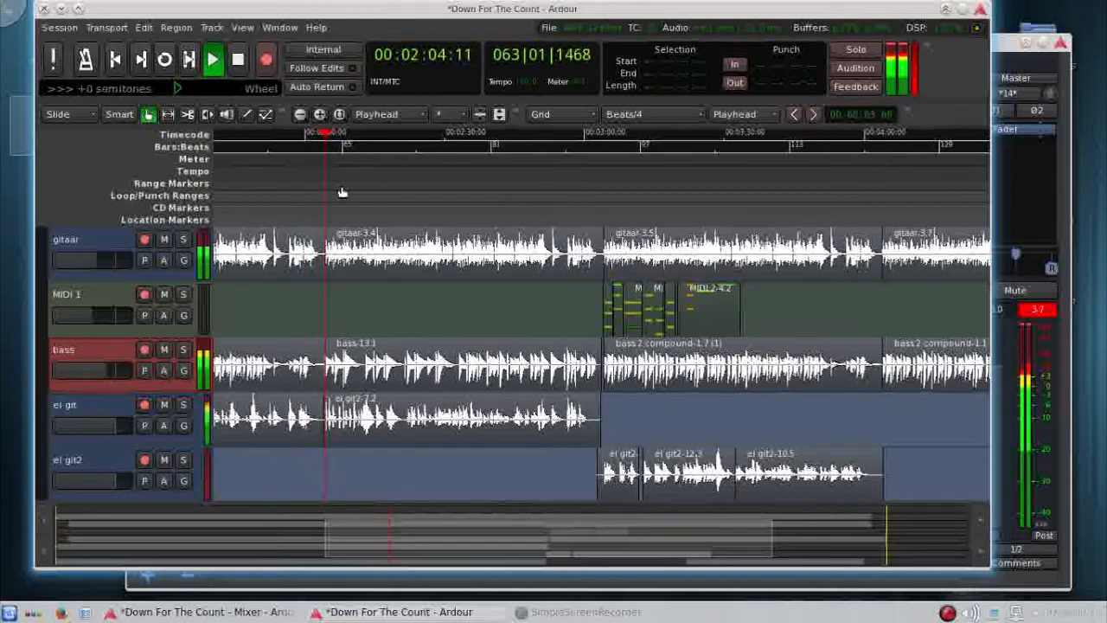
pyautogui.click(242, 61)
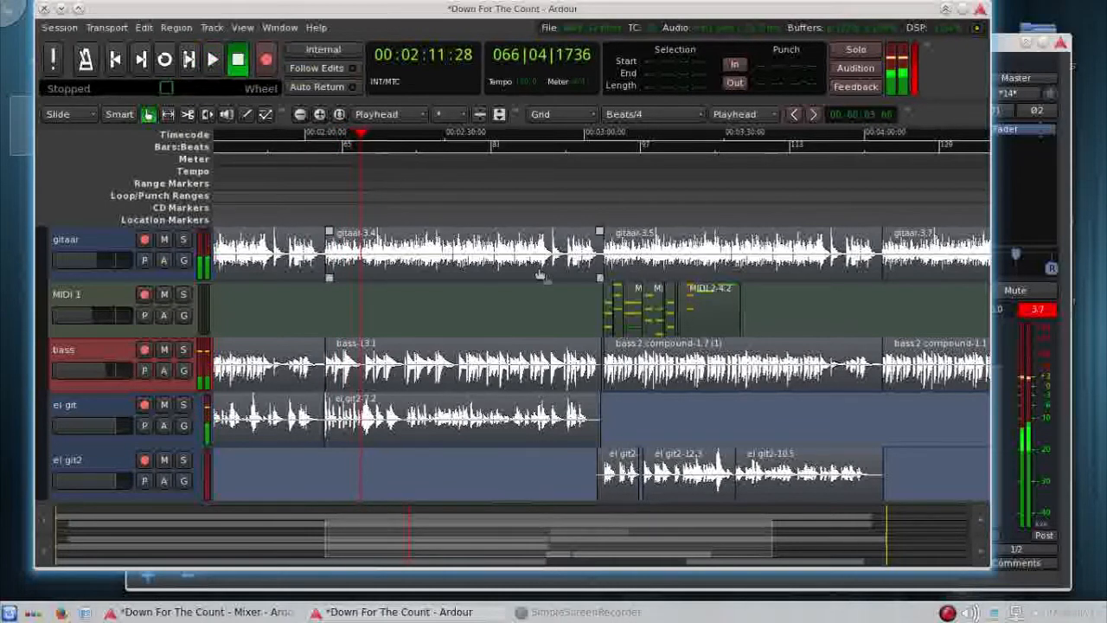
# Step: Select the el git track and add the favorite plugin Calf Compressor to its mixer strip
pyautogui.scroll(-1, 472, 401)
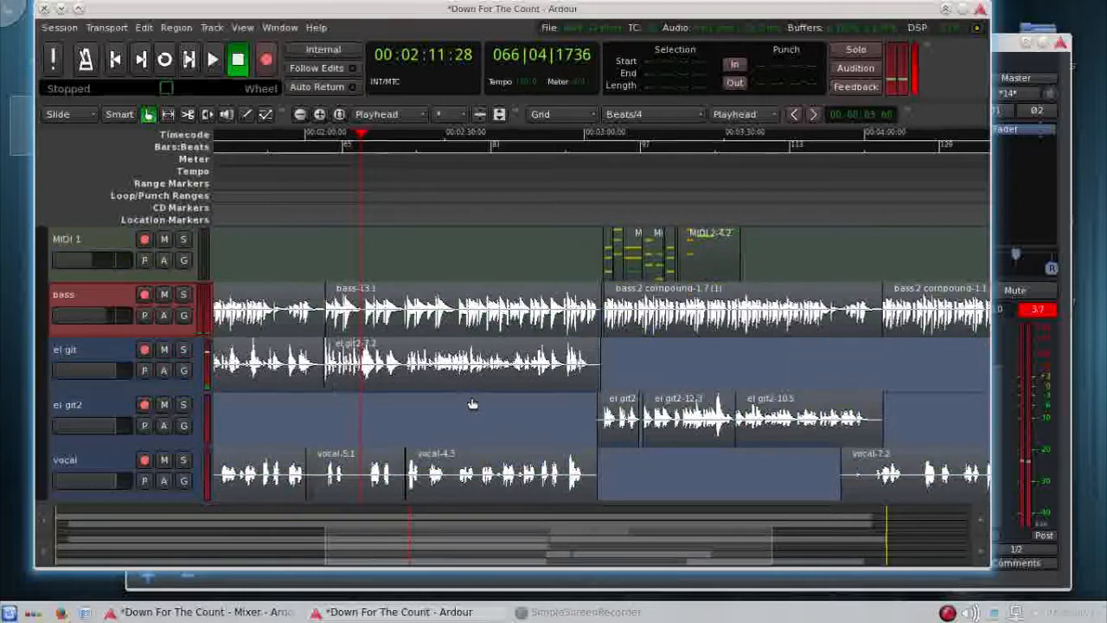
pyautogui.click(121, 356)
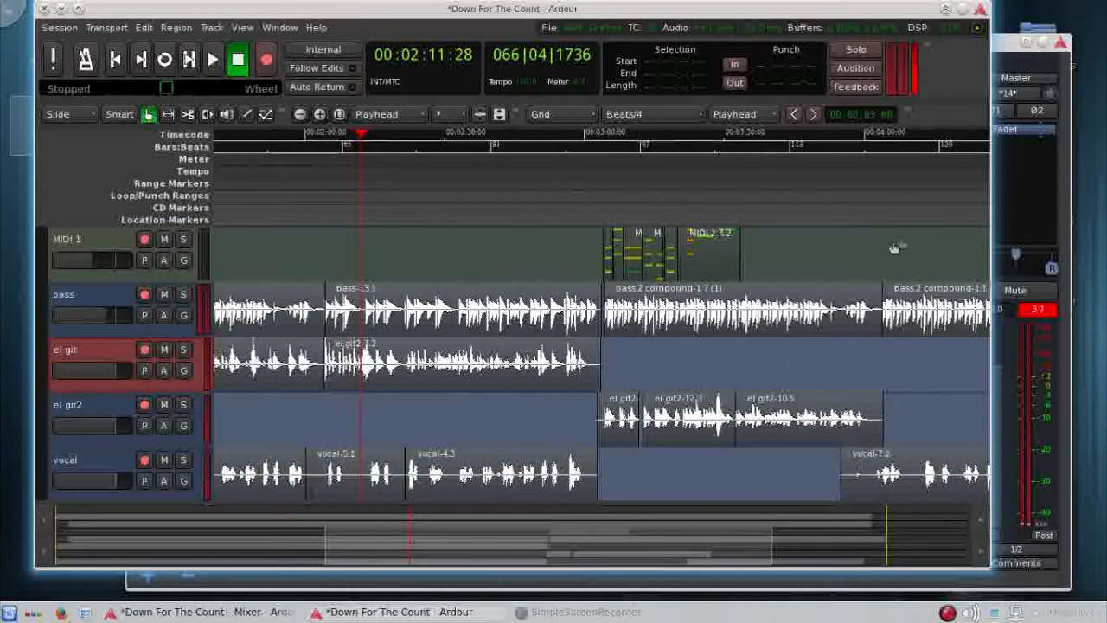
pyautogui.click(1048, 216)
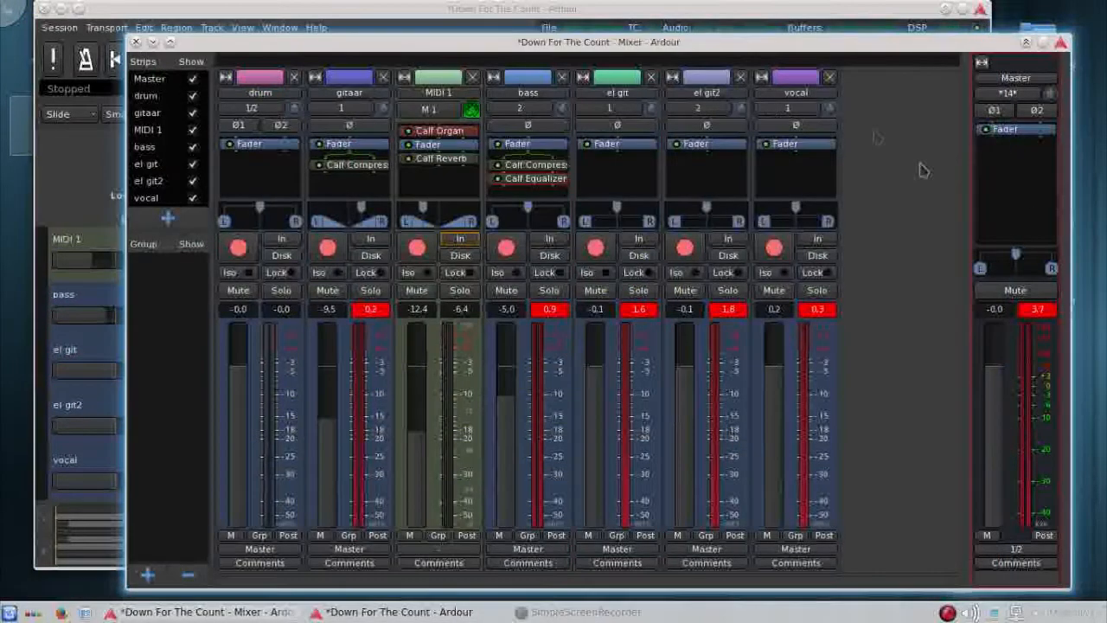
pyautogui.rightClick(610, 174)
pyautogui.moveTo(767, 177)
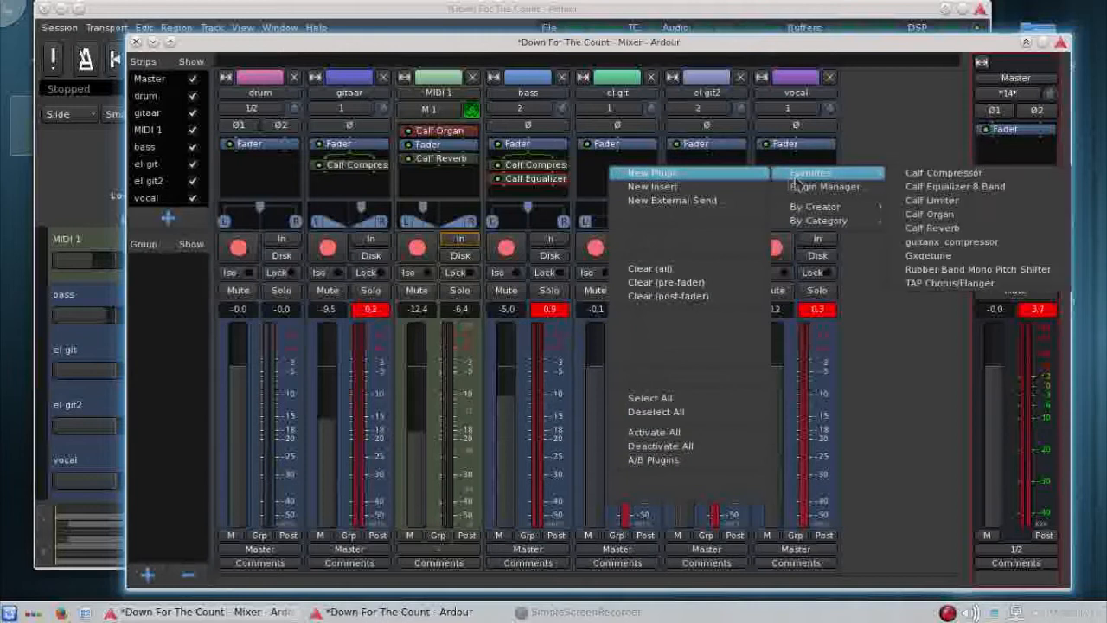
pyautogui.click(943, 173)
# Step: Add the favorite plugin Calf Reverb below the compressor on the el git strip and open its settings window
pyautogui.rightClick(623, 192)
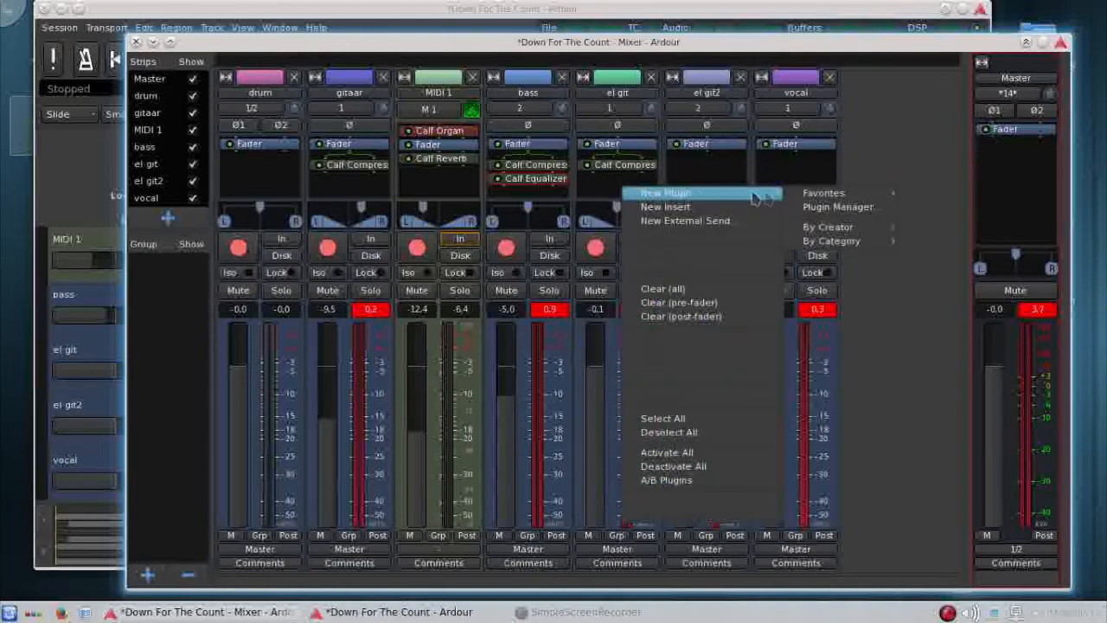
pyautogui.moveTo(831, 197)
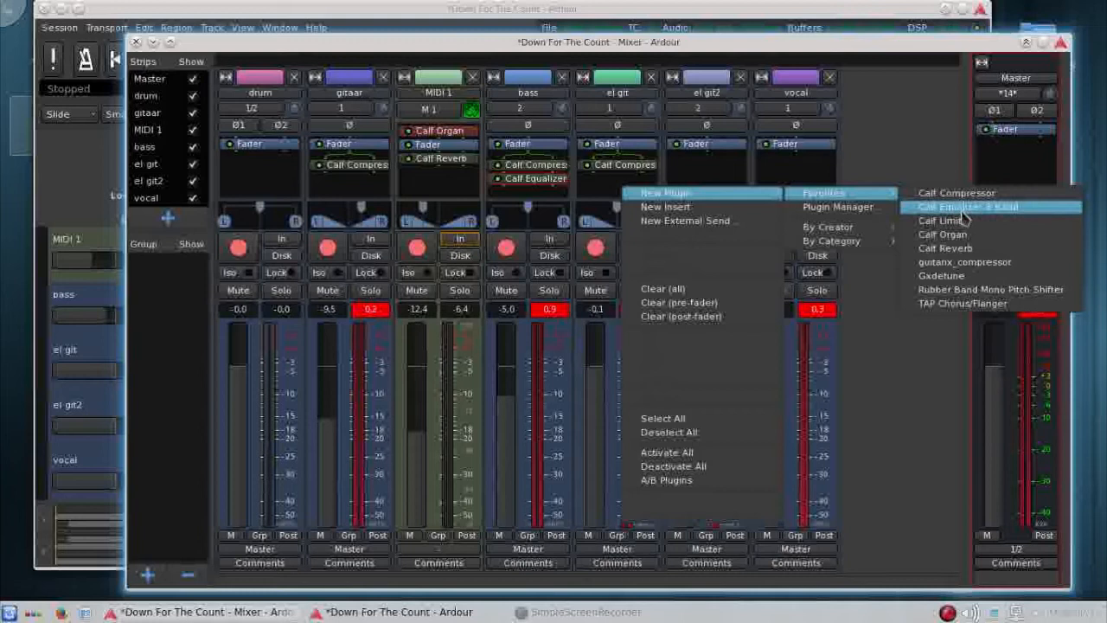
pyautogui.click(969, 248)
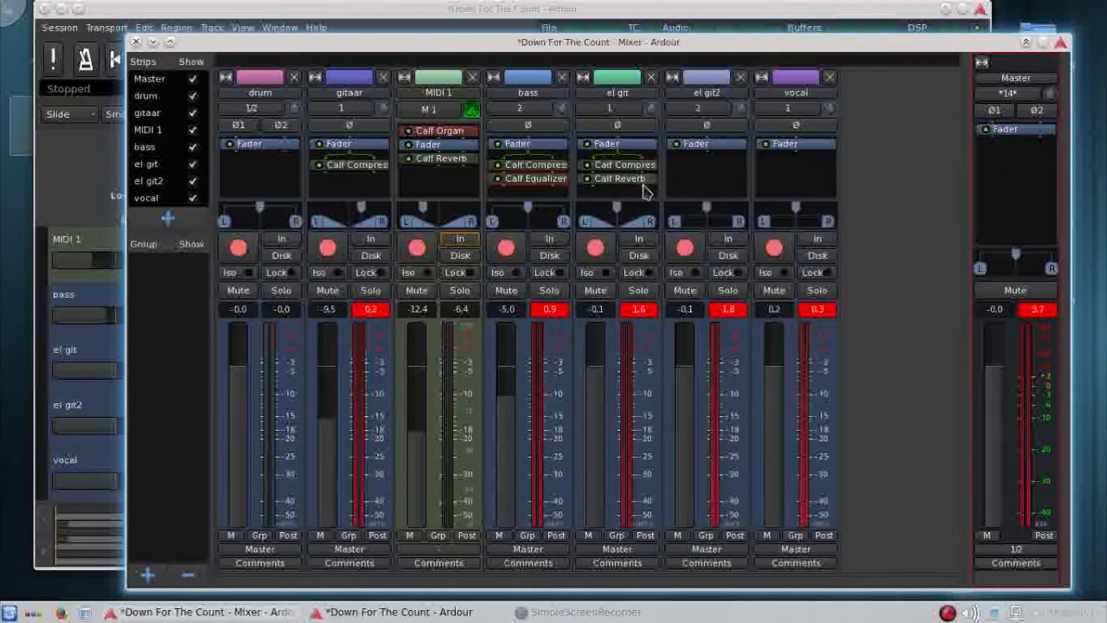
pyautogui.doubleClick(638, 180)
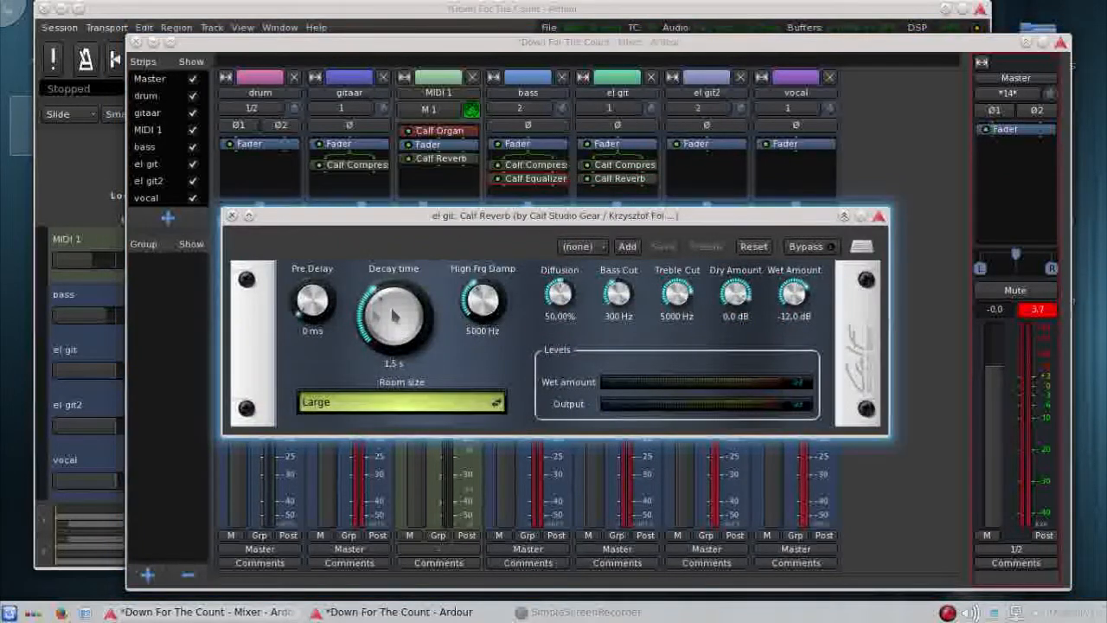
# Step: Set the el git reverb's decay time to about 0.62 s and its room size to Medium, moving its window clear of the strips
pyautogui.moveTo(381, 316); pyautogui.dragTo(384, 346)
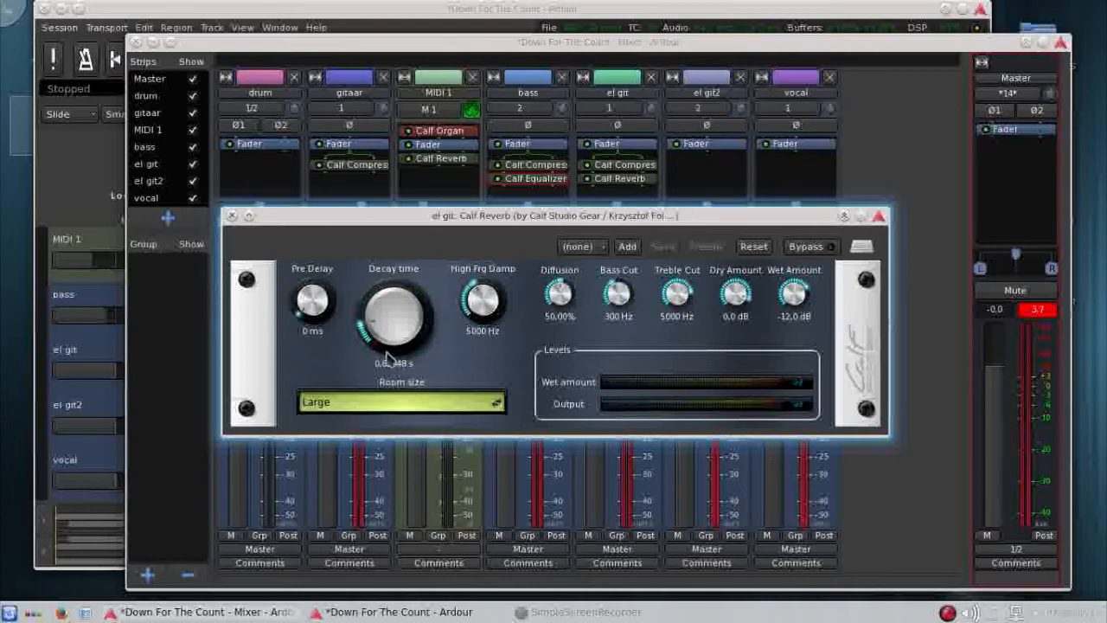
pyautogui.click(382, 403)
pyautogui.click(382, 384)
pyautogui.moveTo(320, 216); pyautogui.dragTo(527, 279)
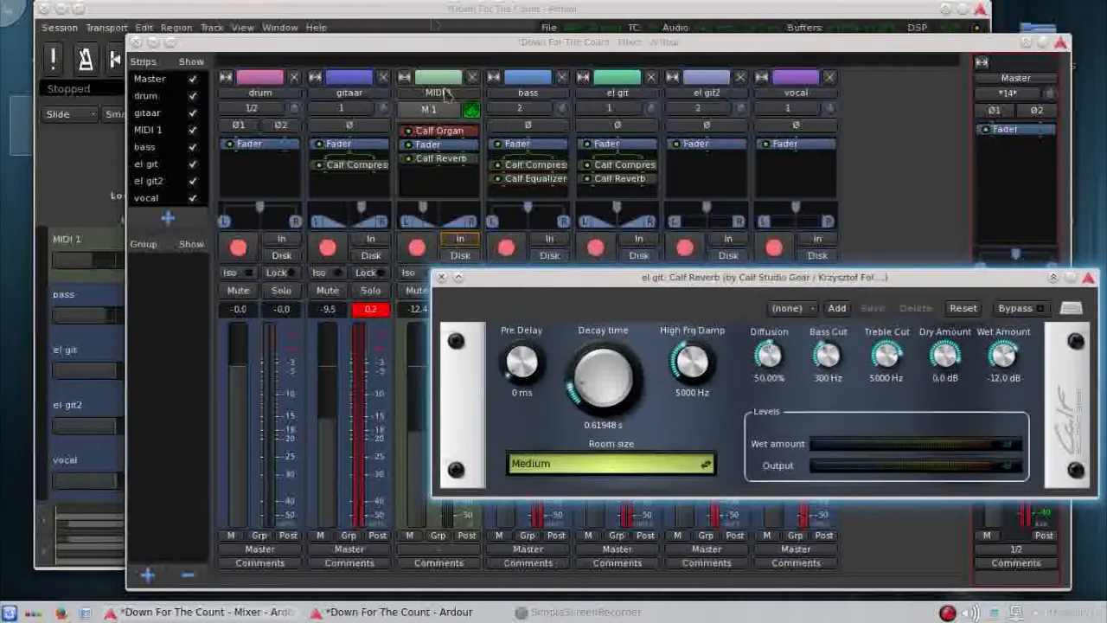
# Step: Play from 00:01:58:22 and pan el git to L 67 R 33, lowering its fader to about -2.7 dB
pyautogui.click(434, 11)
pyautogui.click(300, 187)
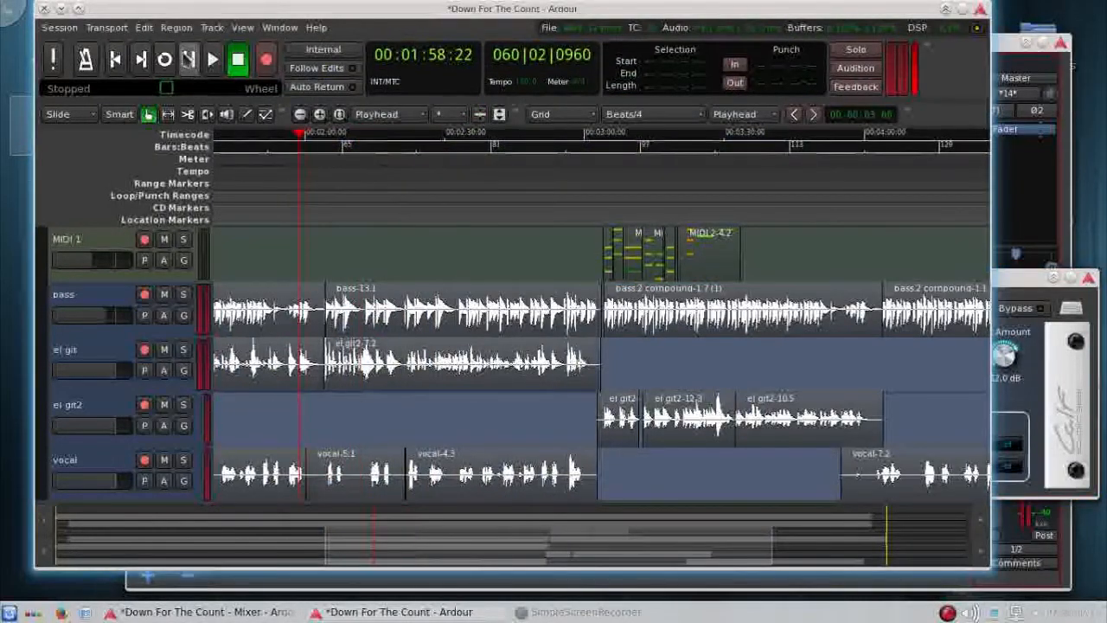
pyautogui.press('space')
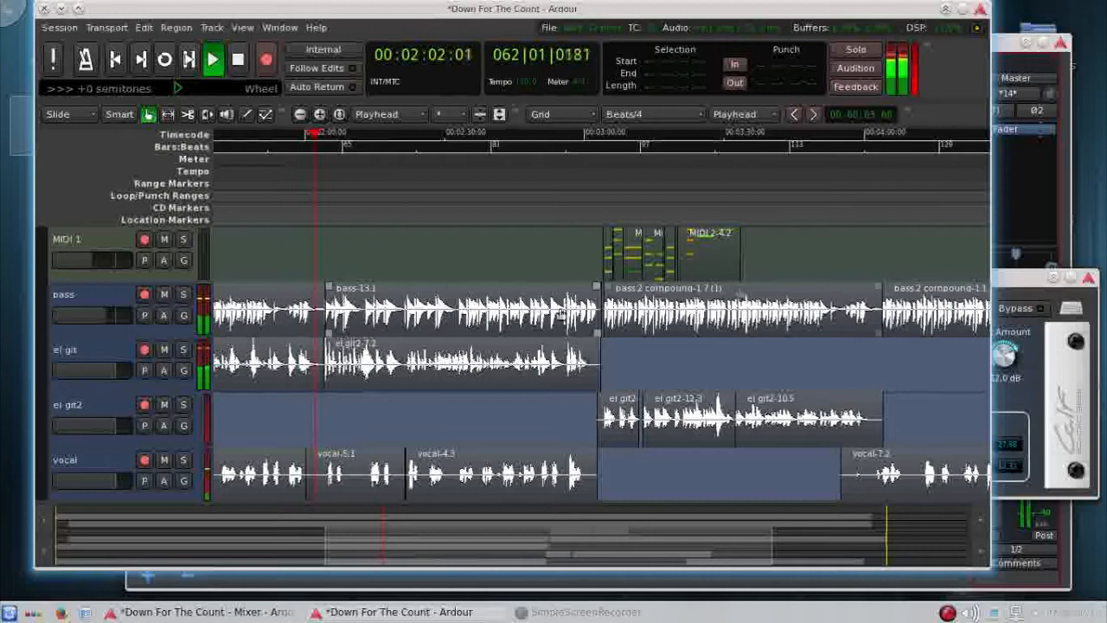
pyautogui.click(1020, 212)
pyautogui.moveTo(646, 208); pyautogui.dragTo(605, 220)
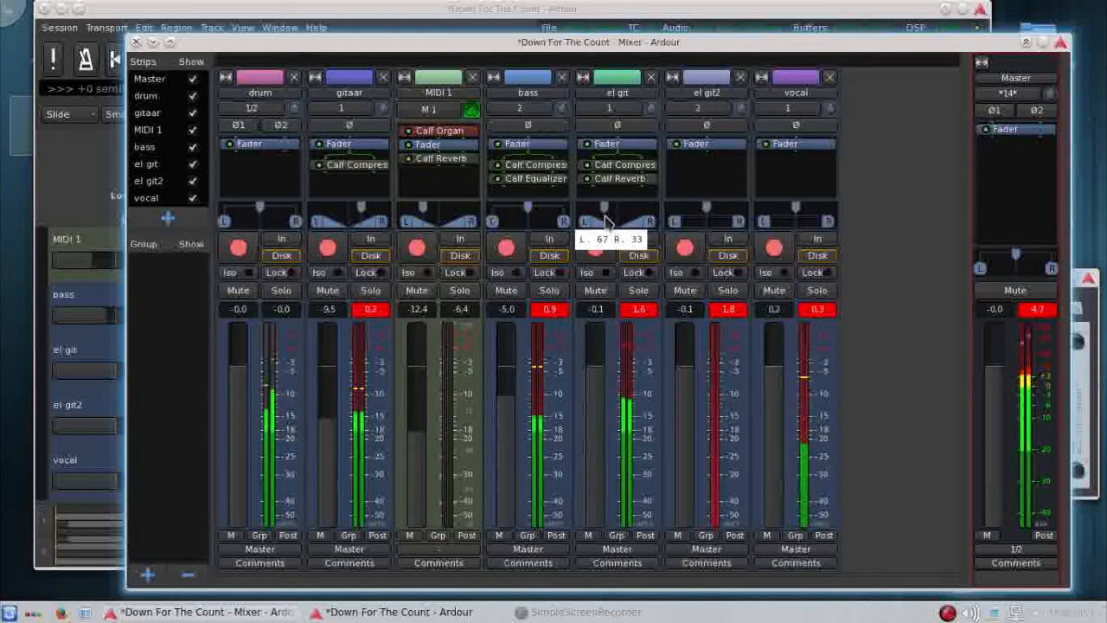
pyautogui.moveTo(596, 396); pyautogui.dragTo(595, 414)
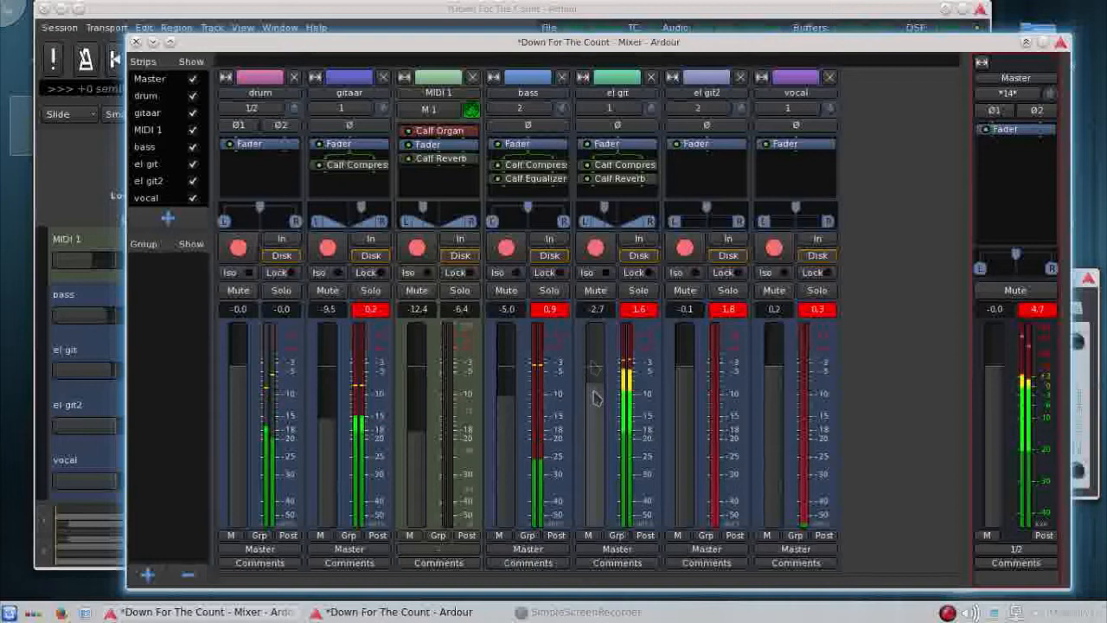
# Step: Shorten the el git reverb's decay time to about 0.46 s and close the reverb window
pyautogui.click(1090, 393)
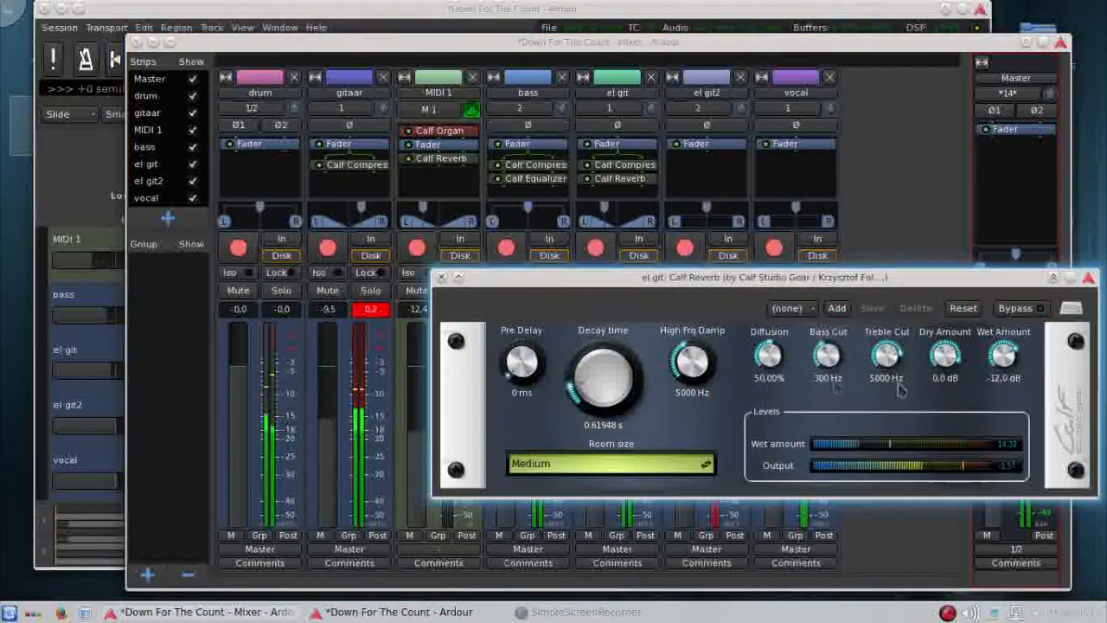
pyautogui.moveTo(585, 387); pyautogui.dragTo(592, 397)
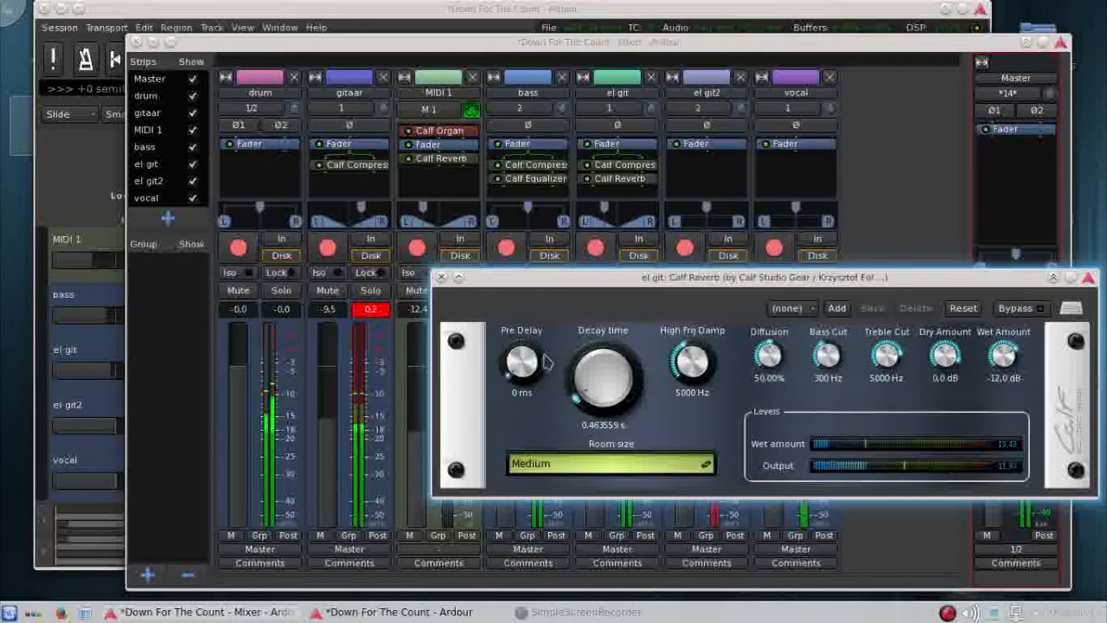
pyautogui.click(441, 277)
# Step: Lower the el git fader to about -6.4 dB, widen the gitaar and el git panning with el git at L 70 R 30, and stop playback
pyautogui.moveTo(611, 392); pyautogui.dragTo(601, 401)
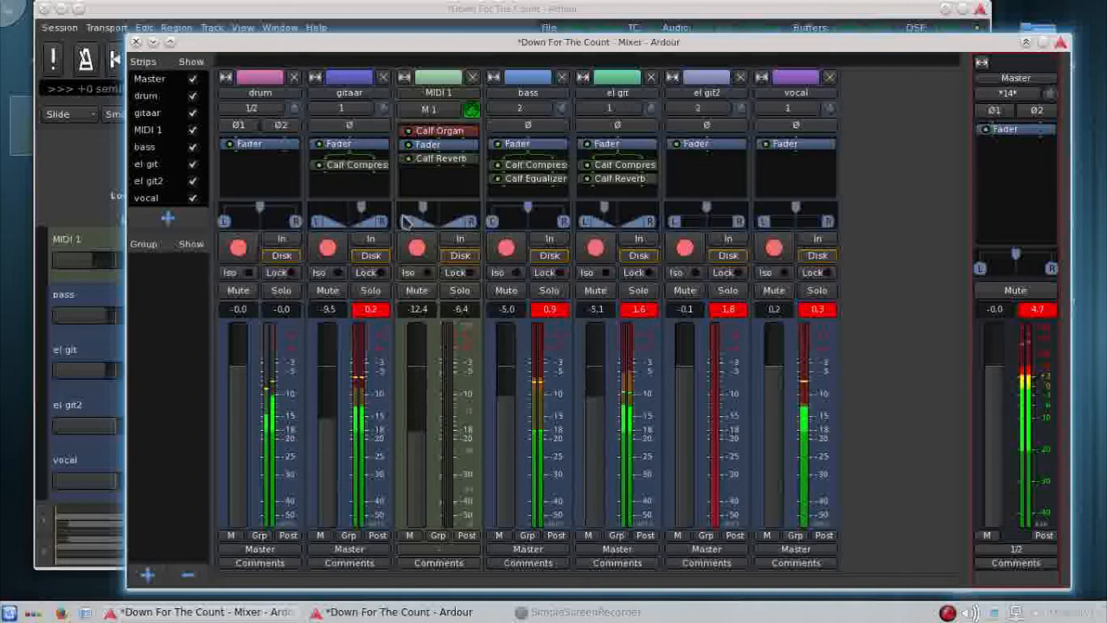
pyautogui.moveTo(386, 215); pyautogui.dragTo(382, 216)
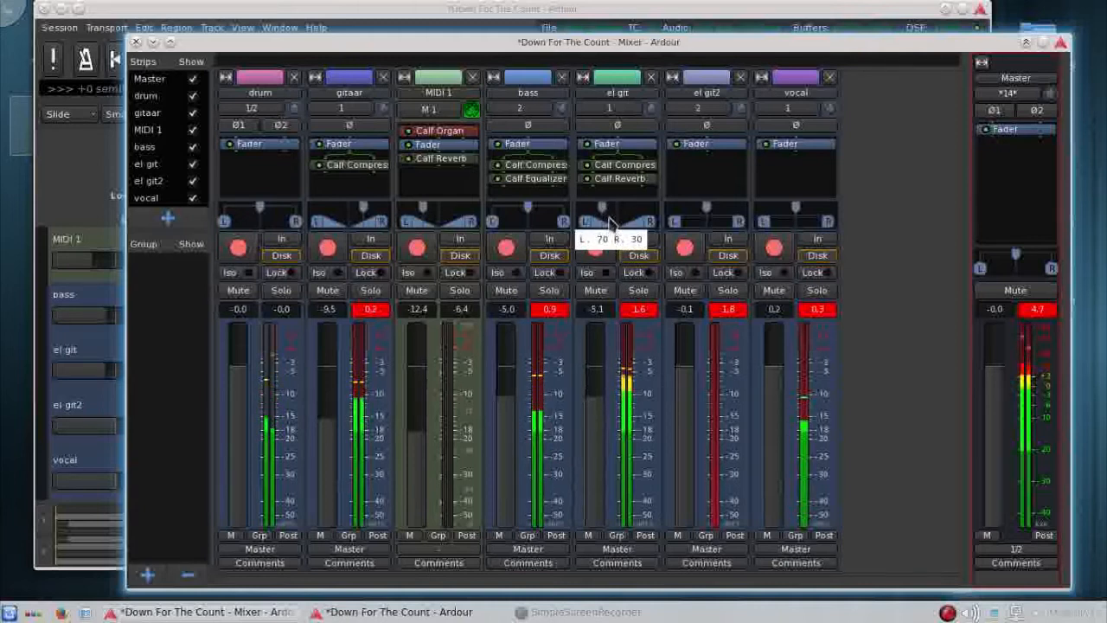
pyautogui.scroll(-2, 603, 445)
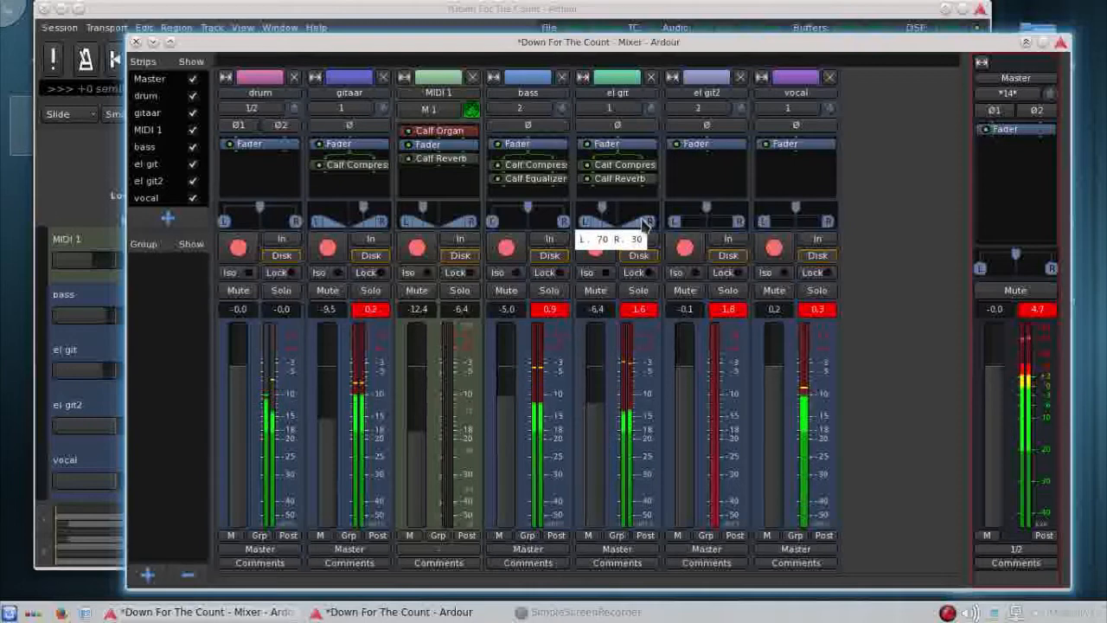
pyautogui.click(630, 19)
pyautogui.press('space')
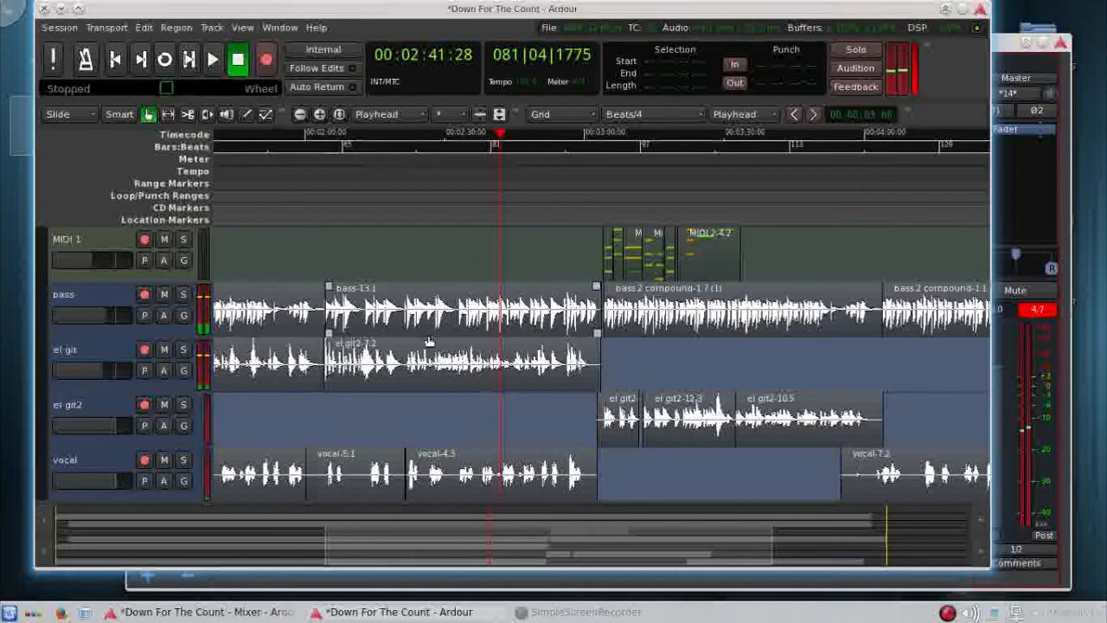
# Step: Select the el git2 track and add the favorite plugin Calf Compressor to its mixer strip
pyautogui.scroll(-1, 437, 340)
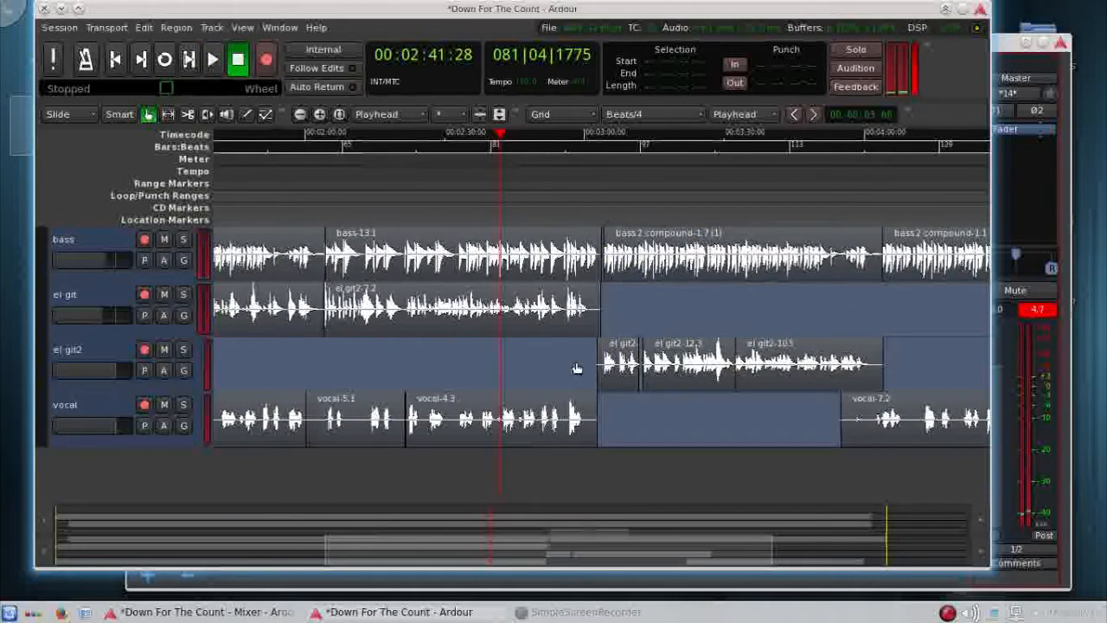
pyautogui.click(132, 354)
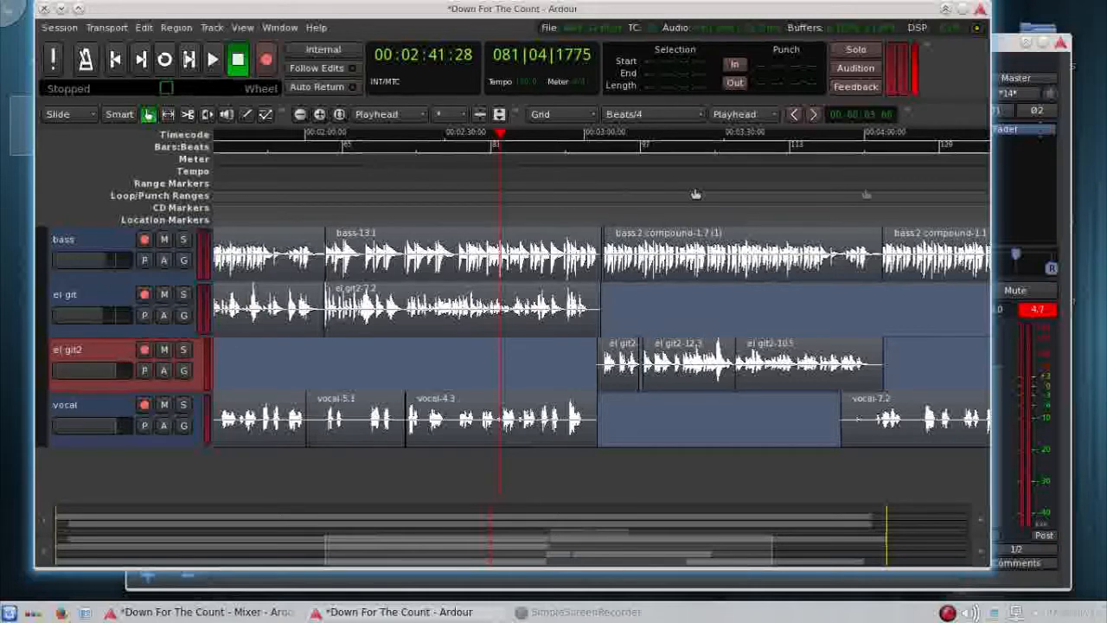
pyautogui.click(1023, 218)
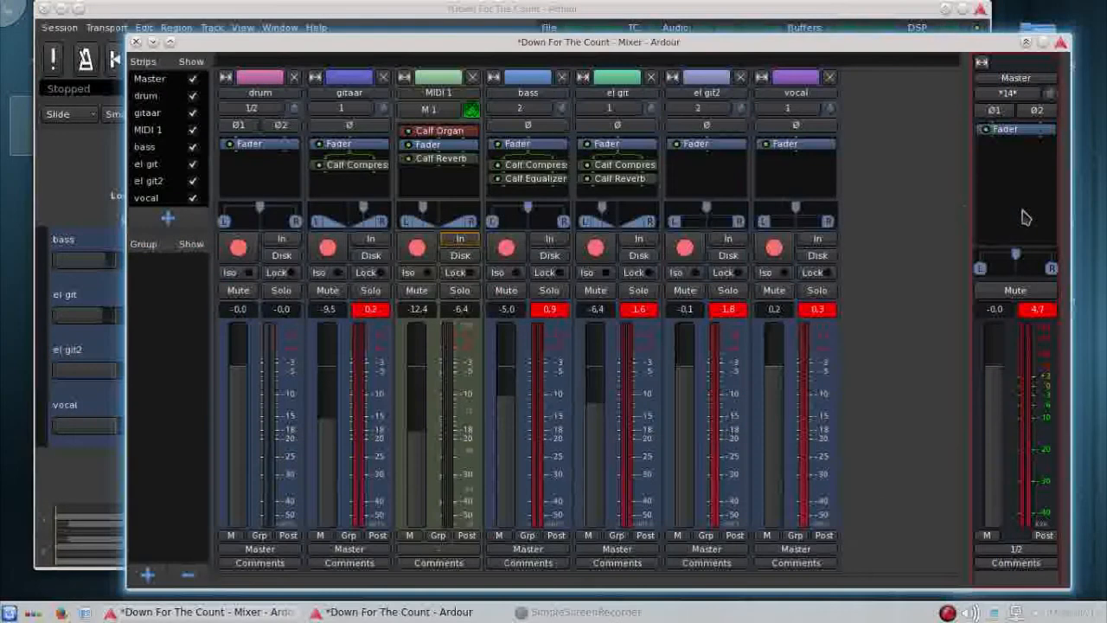
pyautogui.rightClick(701, 186)
pyautogui.moveTo(862, 182)
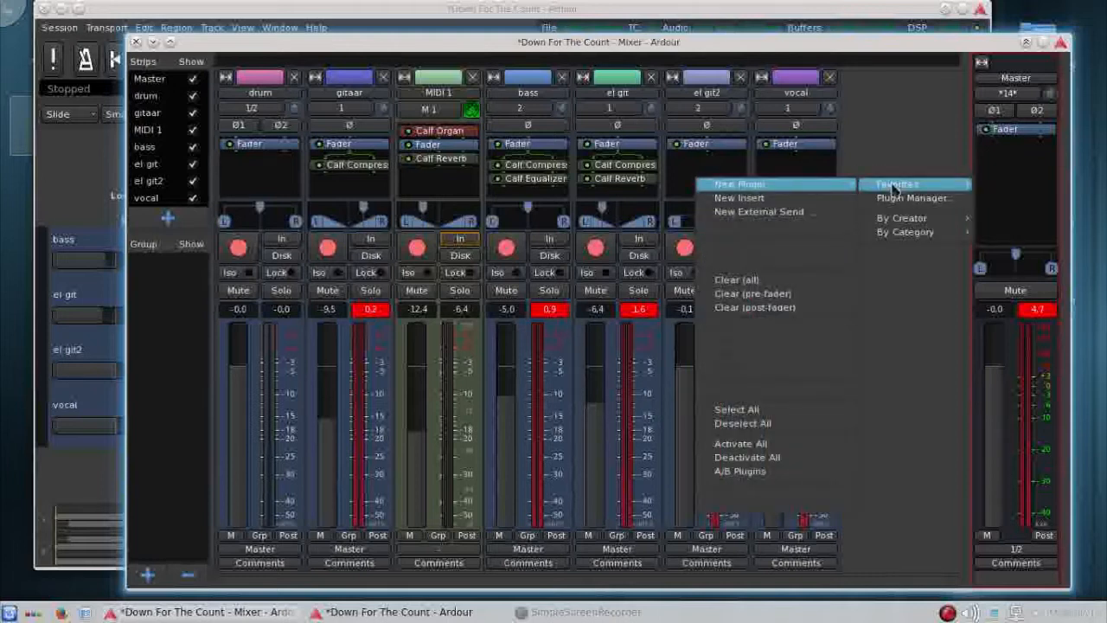
pyautogui.moveTo(895, 189)
pyautogui.click(777, 183)
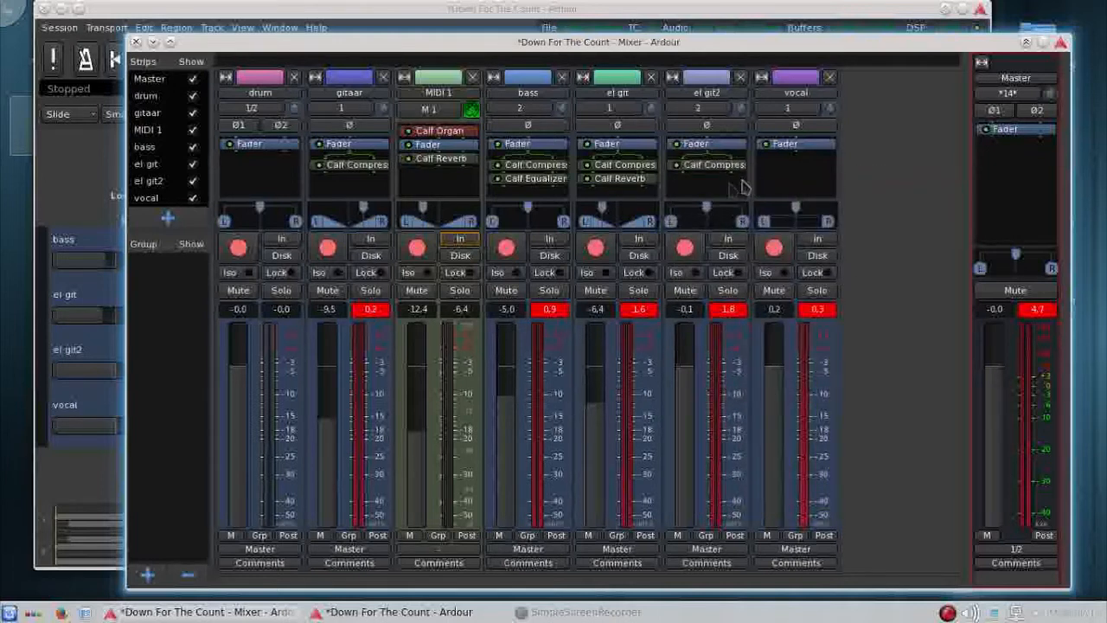
# Step: Add the favorite plugin Calf Reverb below the compressor on the el git2 strip
pyautogui.rightClick(697, 199)
pyautogui.moveTo(698, 199)
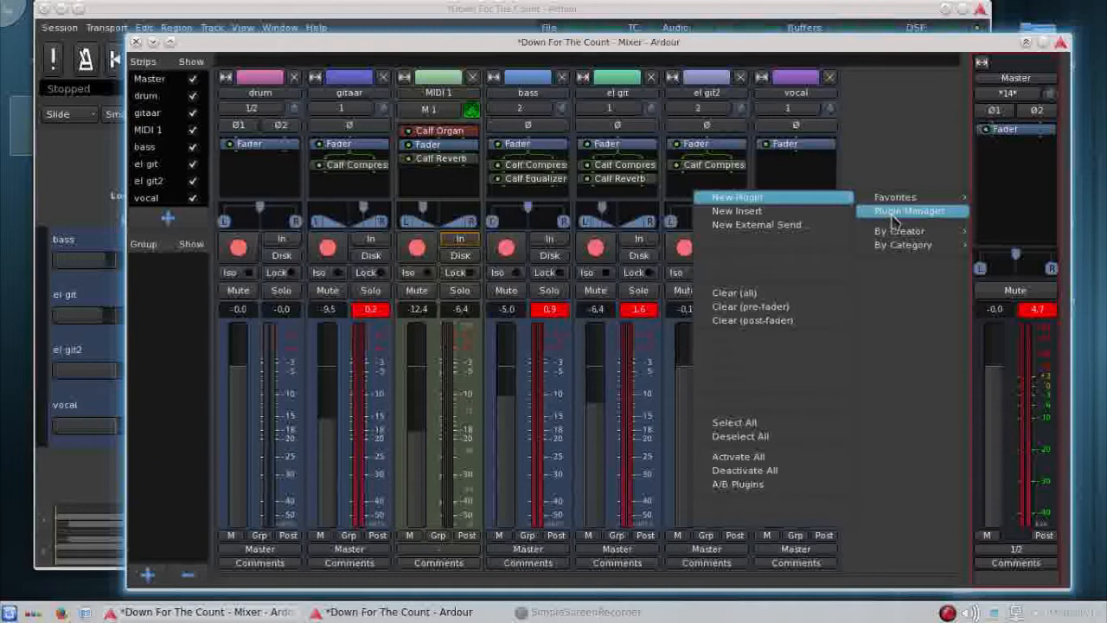
pyautogui.moveTo(896, 199)
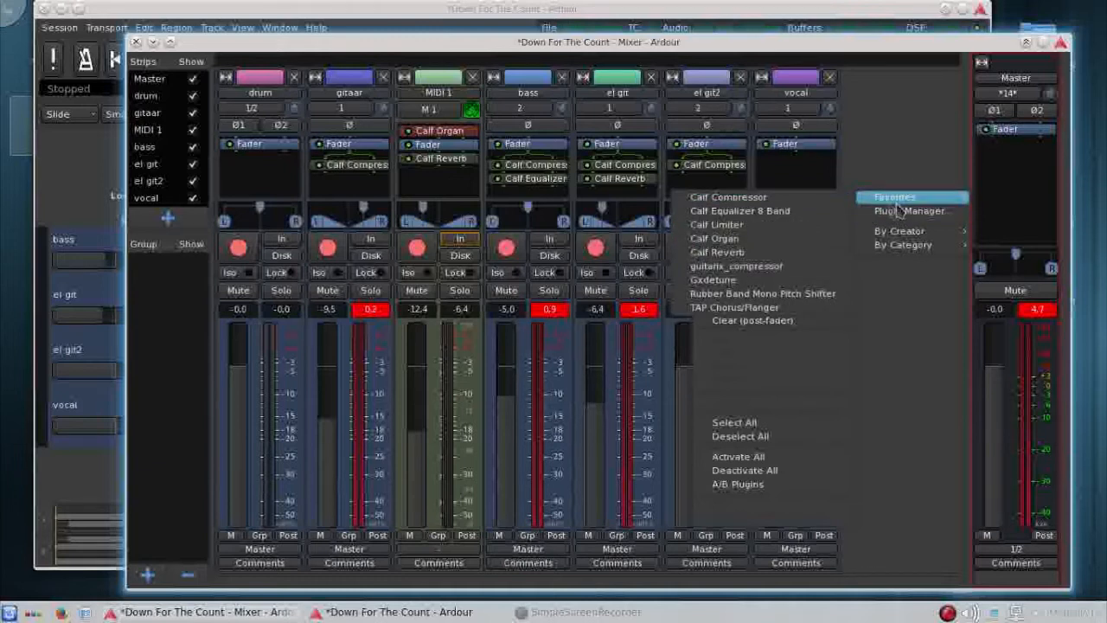
pyautogui.click(750, 253)
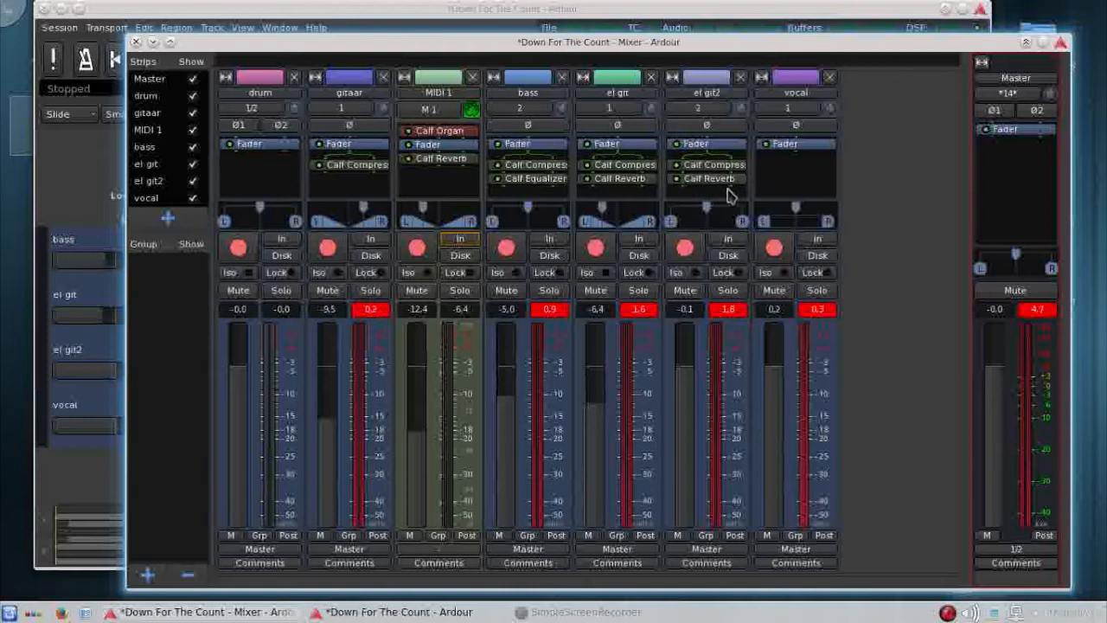
# Step: View the favorite plugins and the Plugin Manager's available plugins from the MIDI 1 strip, and close the manager
pyautogui.rightClick(439, 180)
pyautogui.moveTo(481, 185)
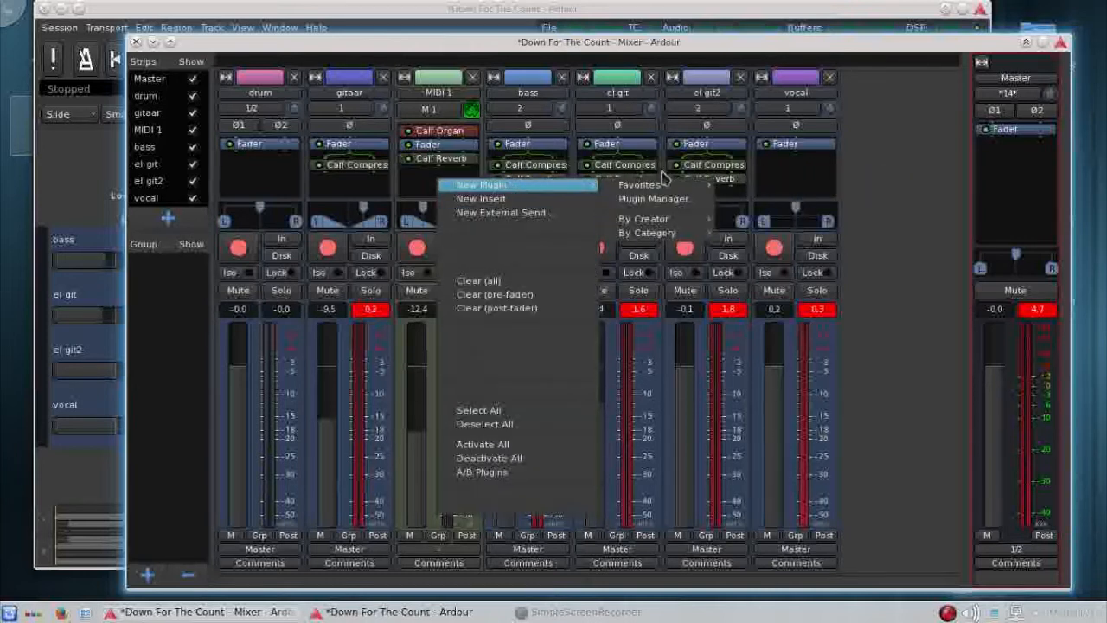
pyautogui.moveTo(636, 187)
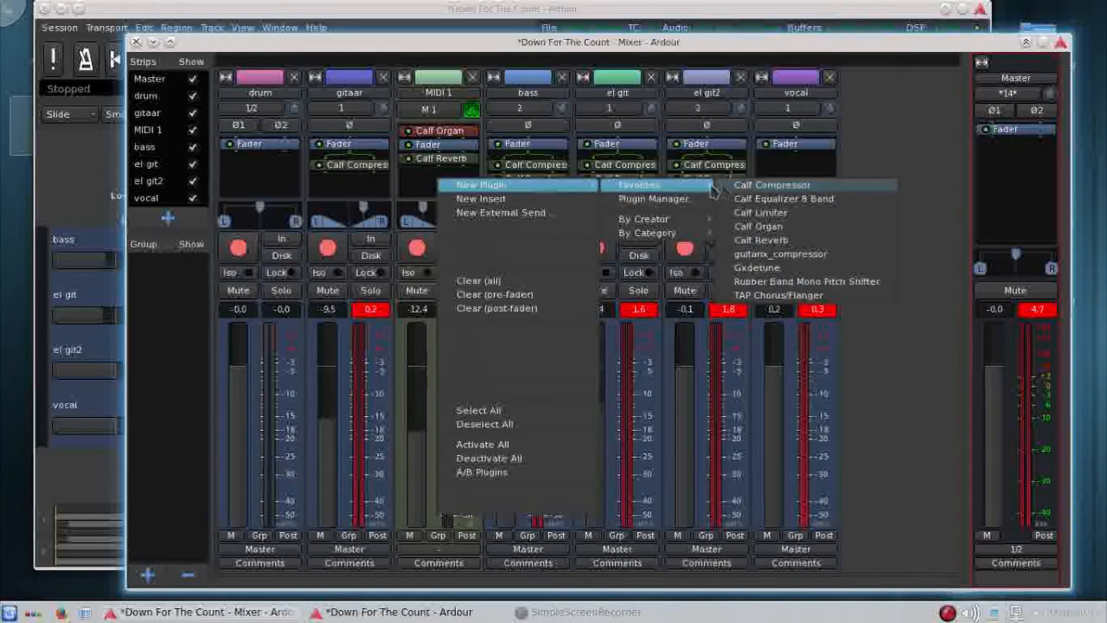
pyautogui.click(669, 206)
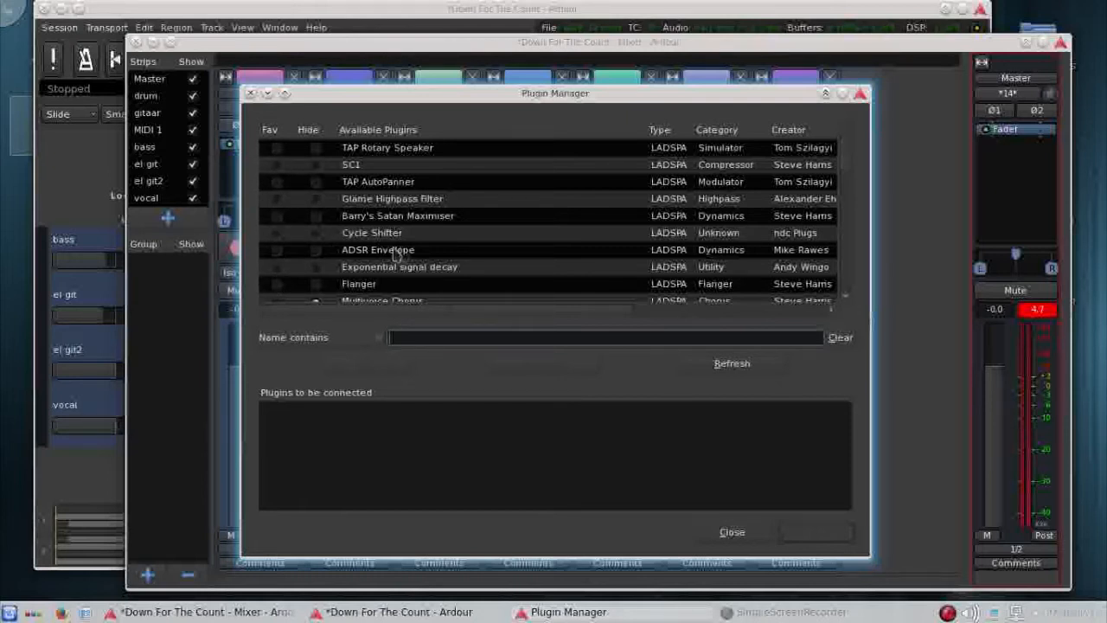
pyautogui.click(250, 94)
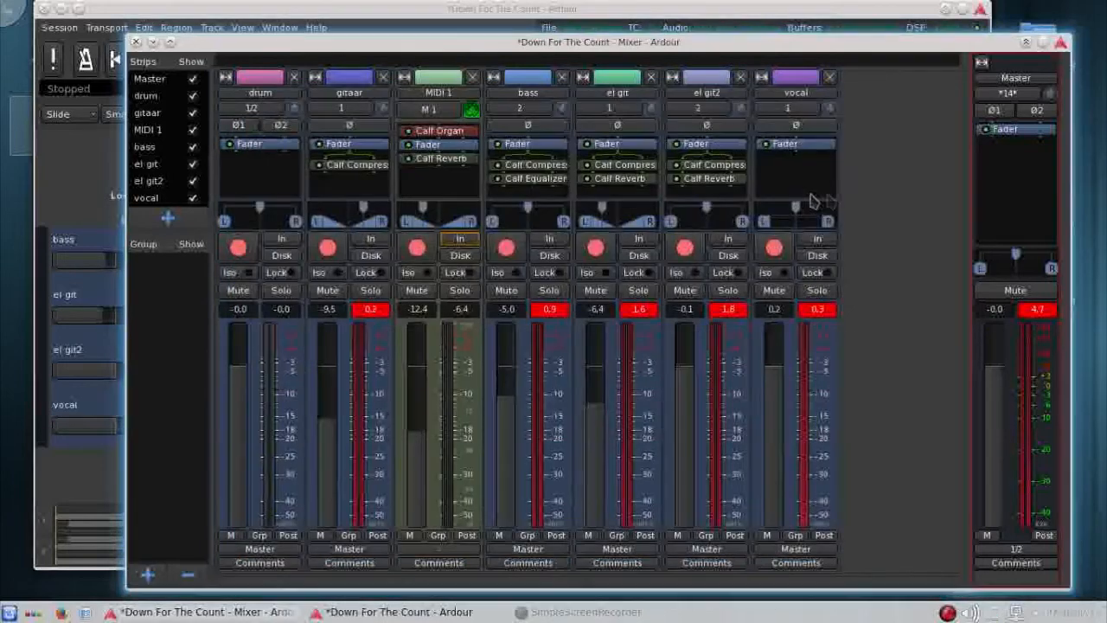
pyautogui.click(581, 11)
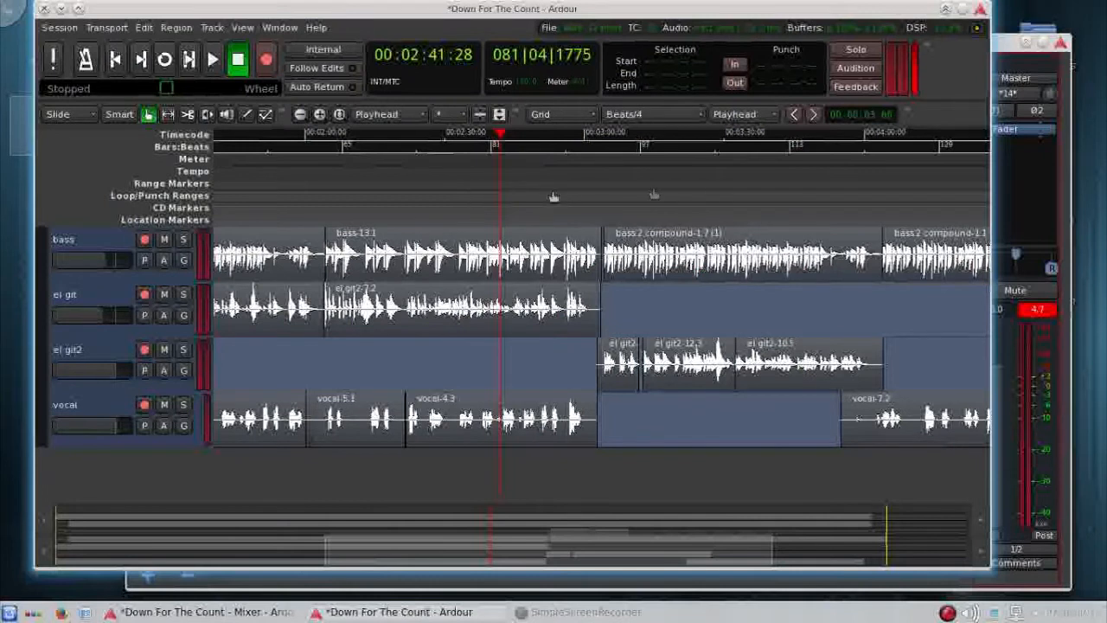
pyautogui.click(1011, 185)
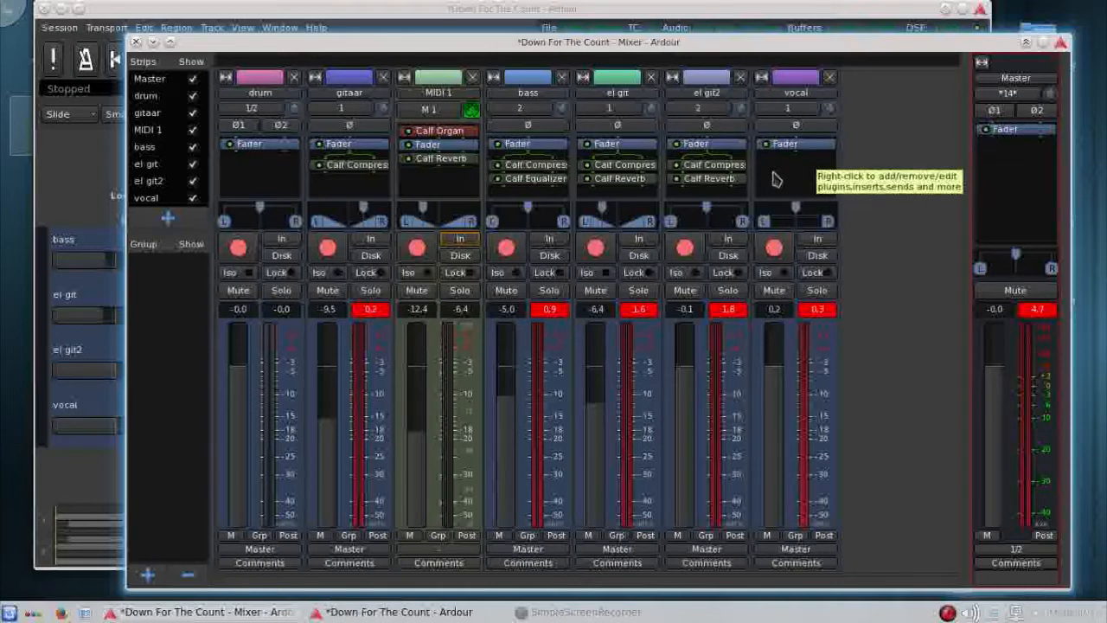
# Step: Play the song from 00:02:57:07 in the editor to listen to the el git2 part, and stop playback
pyautogui.click(628, 19)
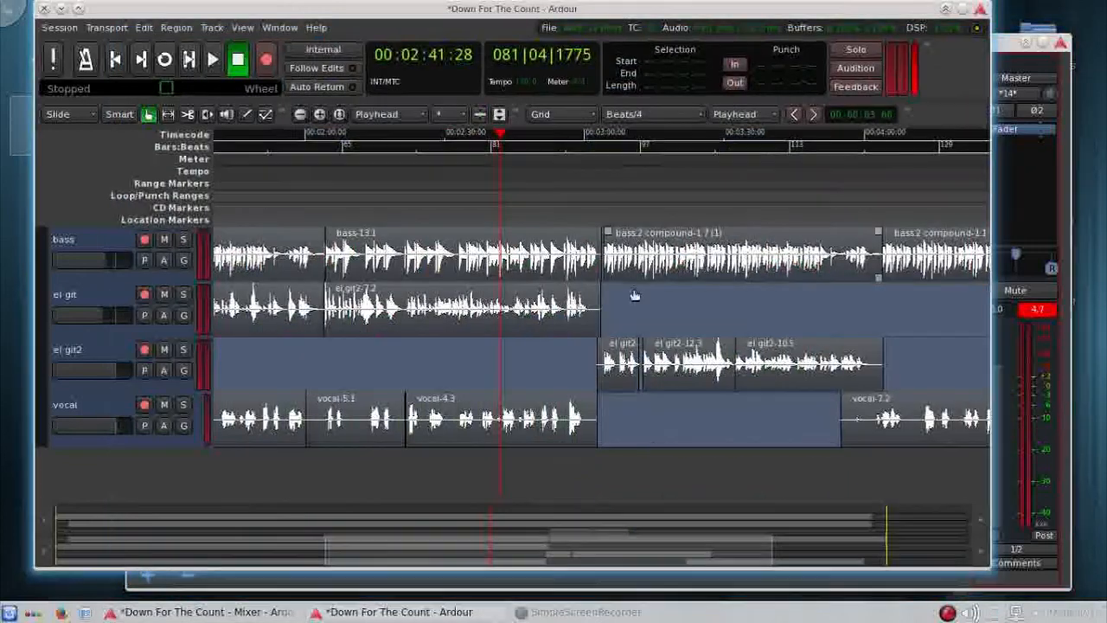
pyautogui.click(571, 200)
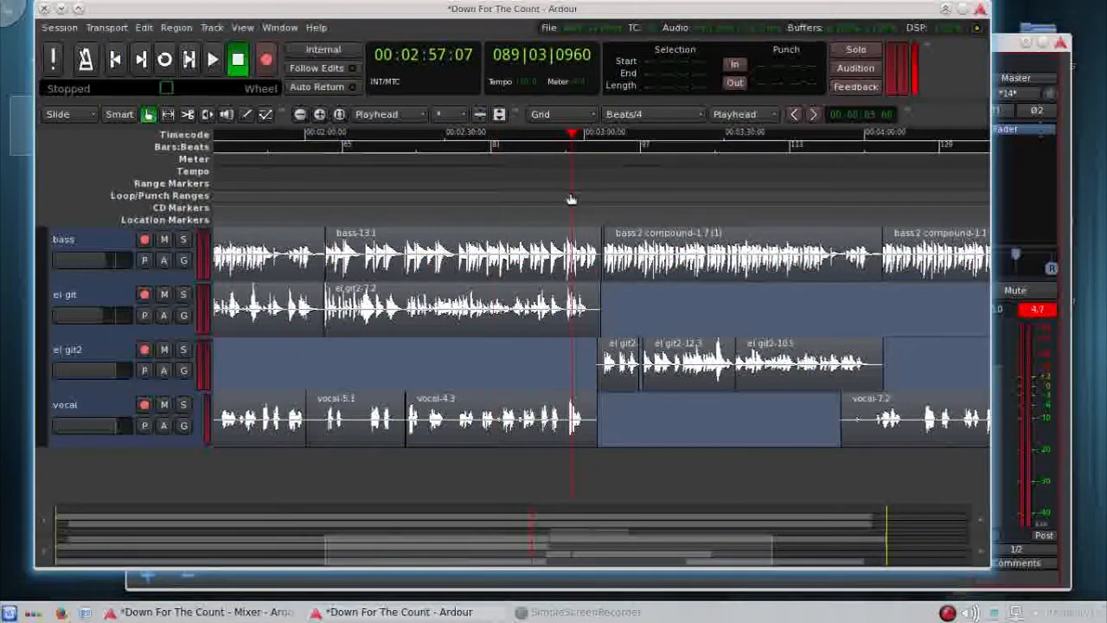
pyautogui.click(212, 58)
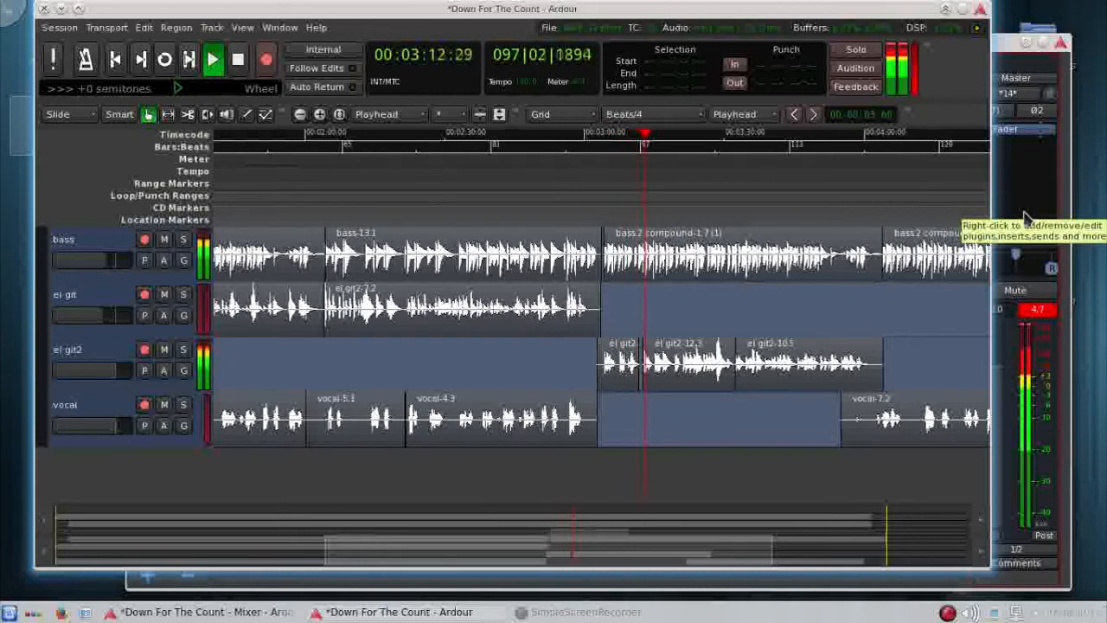
pyautogui.click(236, 67)
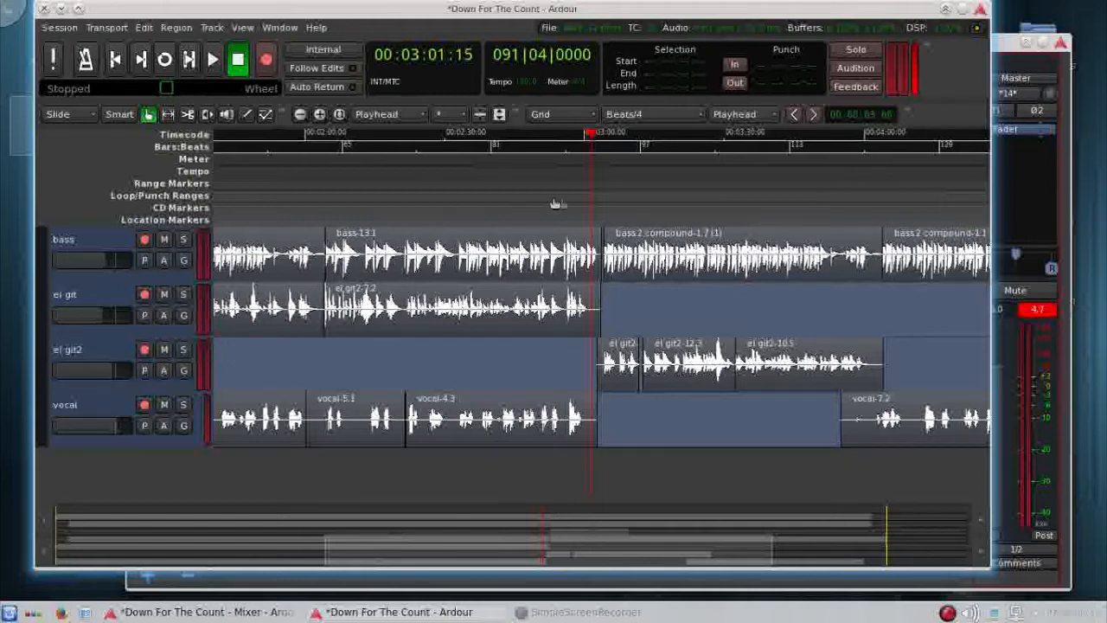
# Step: Play from 00:03:01:15, skip ahead to the end of the el git2 part and the start of vocal-7.2, and stop playback
pyautogui.click(213, 61)
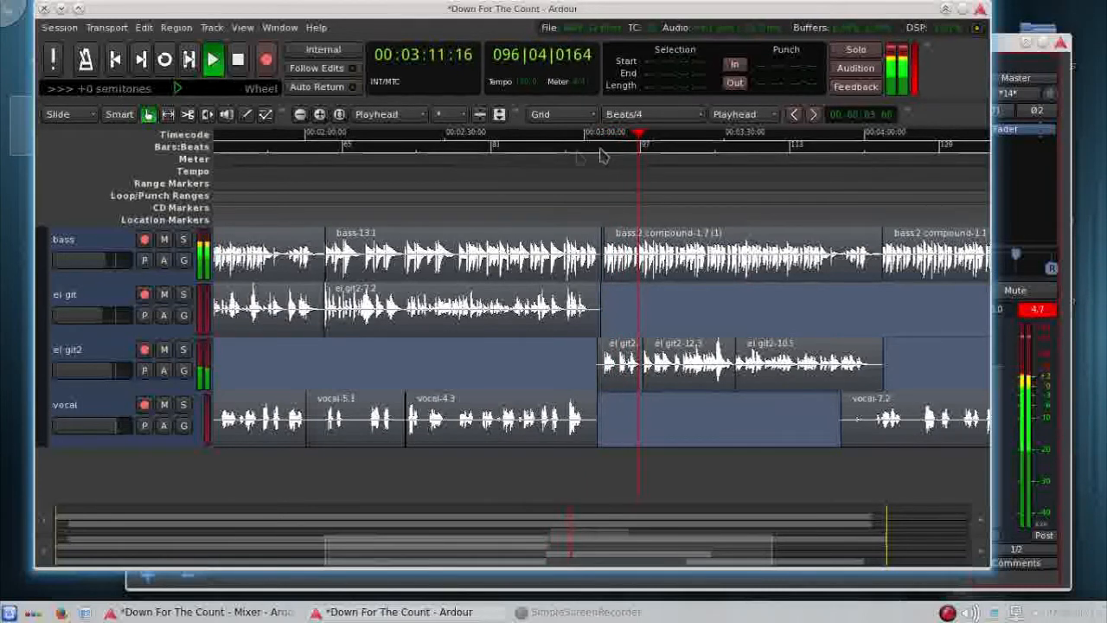
pyautogui.click(803, 176)
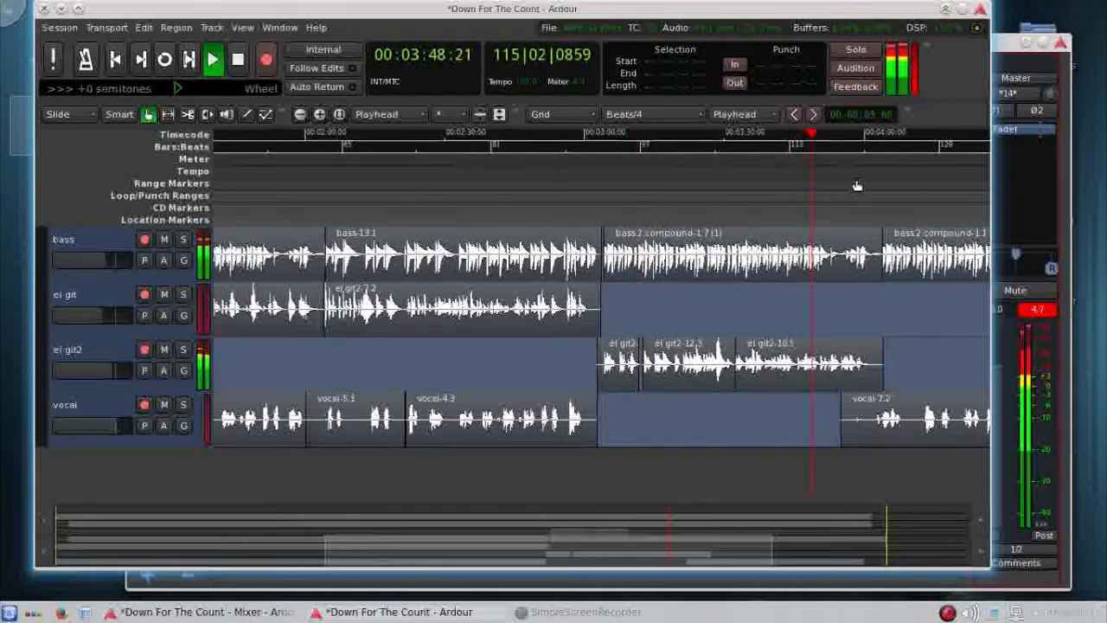
pyautogui.click(843, 180)
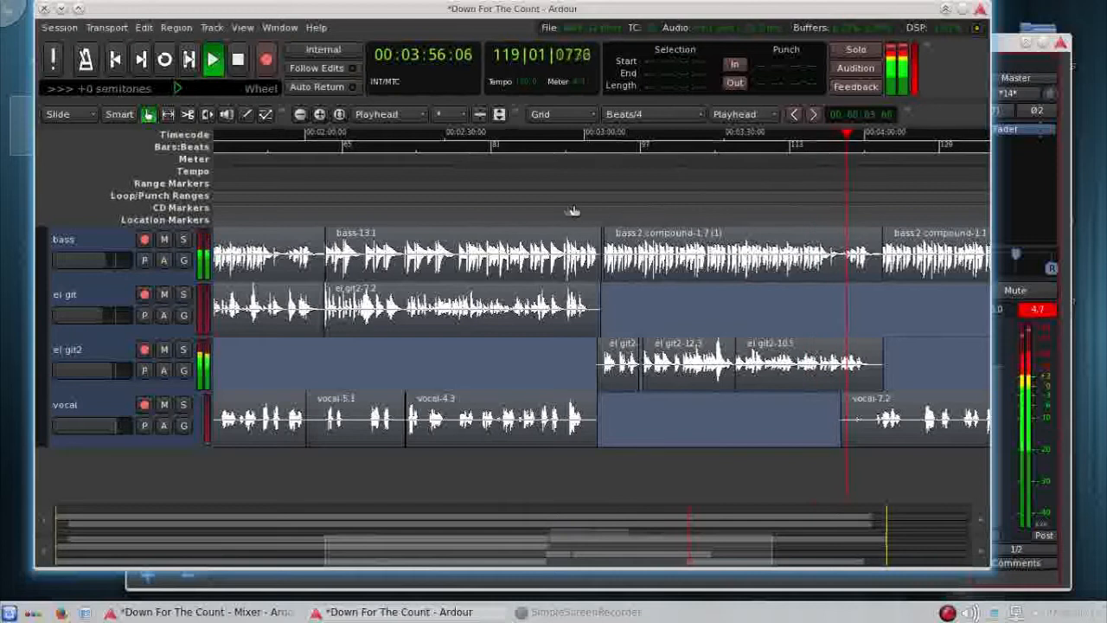
pyautogui.click(238, 65)
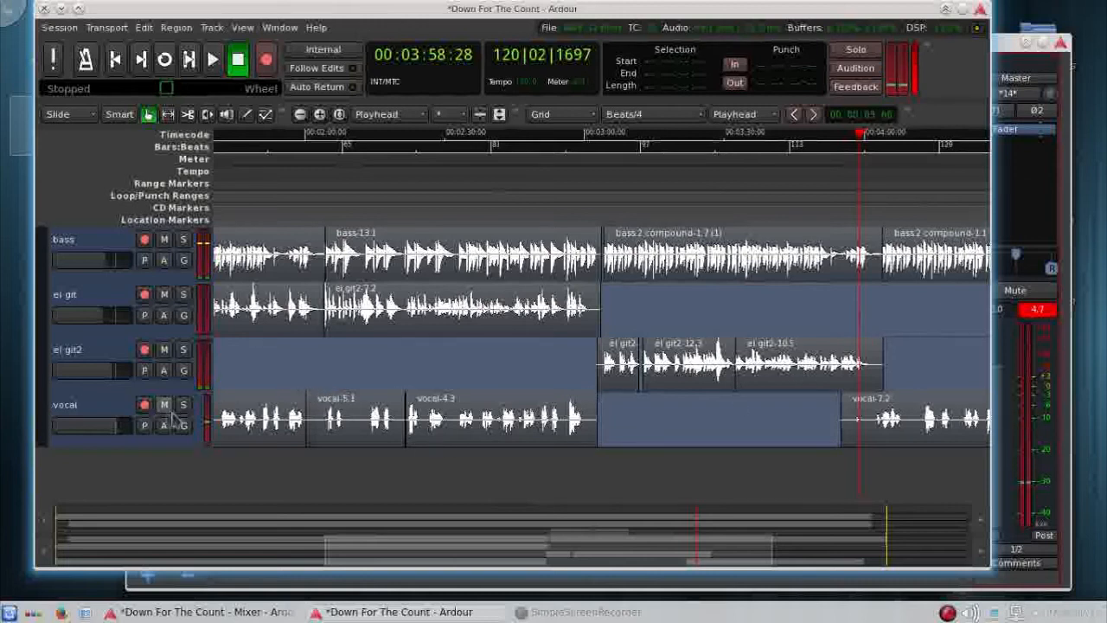
# Step: Add the favorite plugin Calf Compressor below the fader on the vocal strip
pyautogui.click(97, 419)
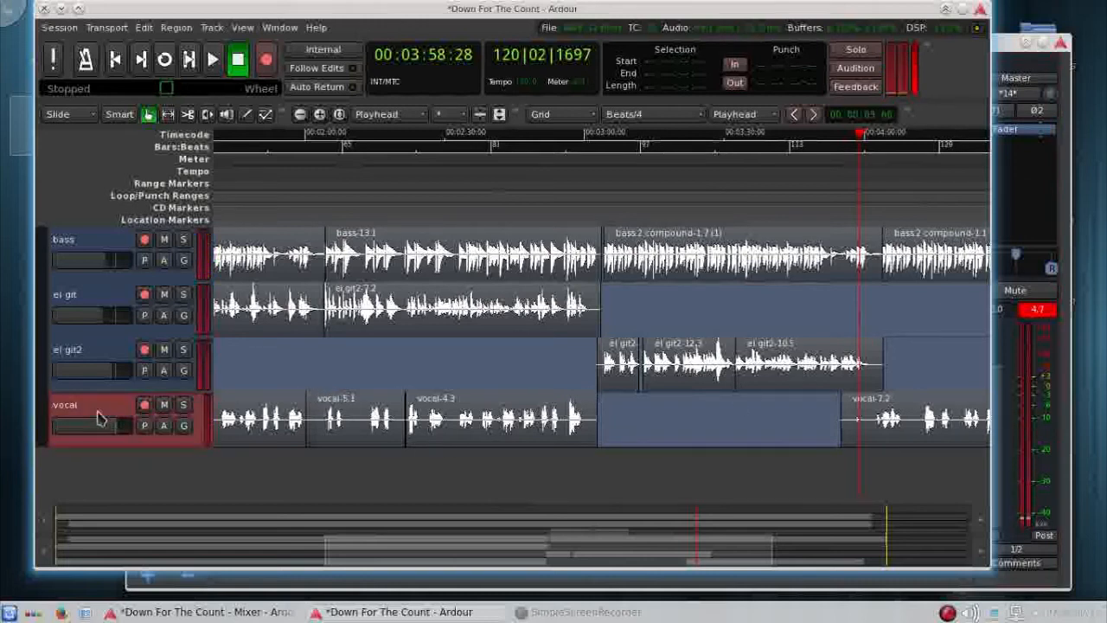
pyautogui.click(1021, 229)
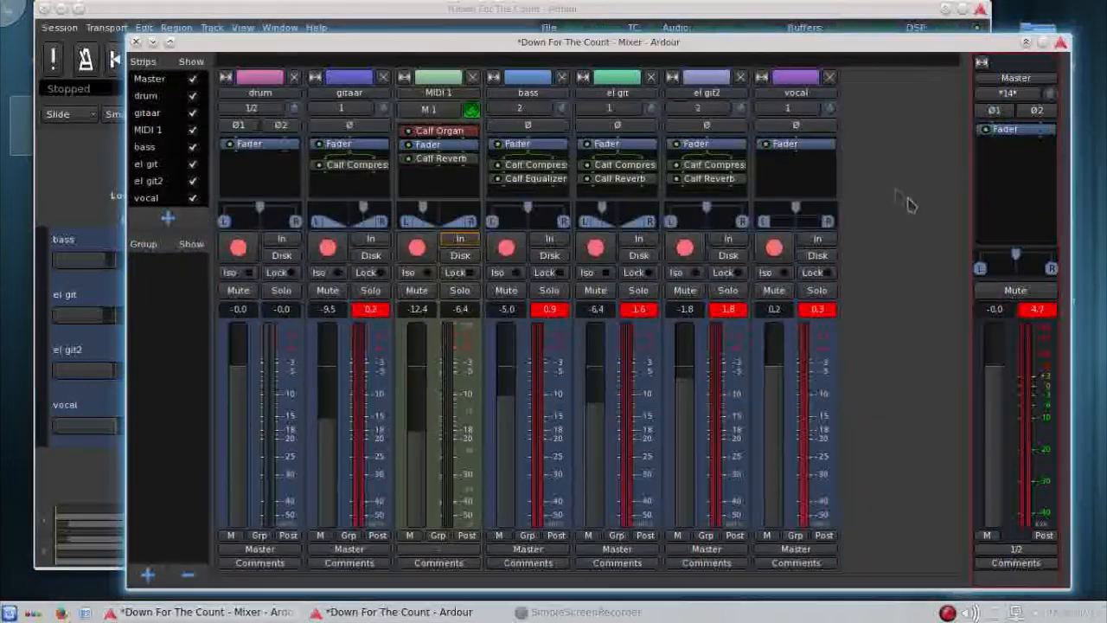
pyautogui.click(804, 188)
pyautogui.rightClick(798, 185)
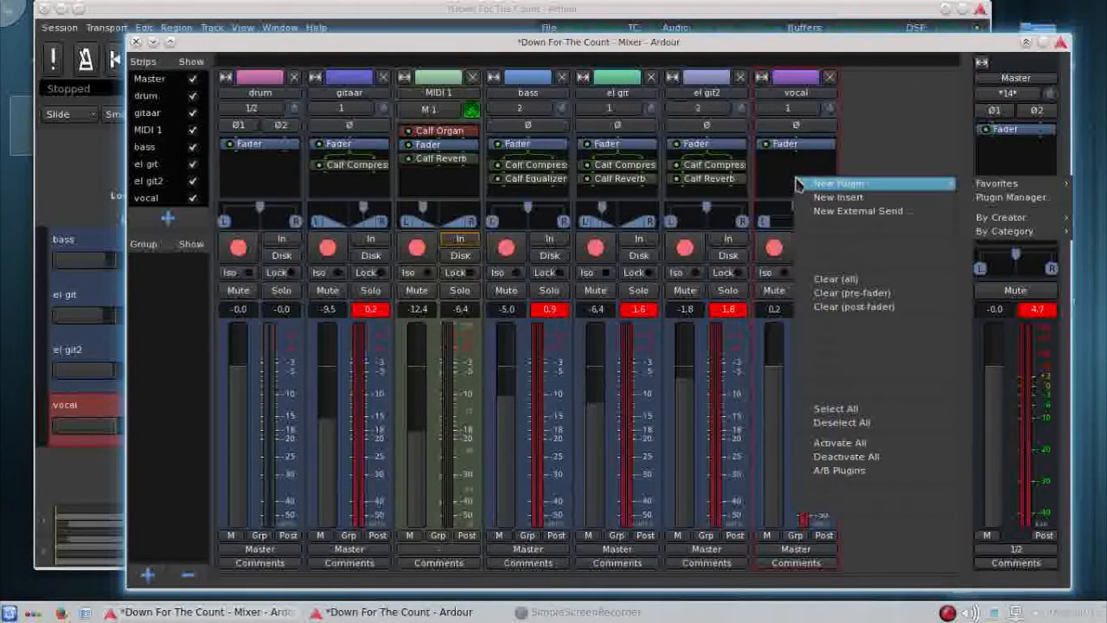
pyautogui.moveTo(986, 183)
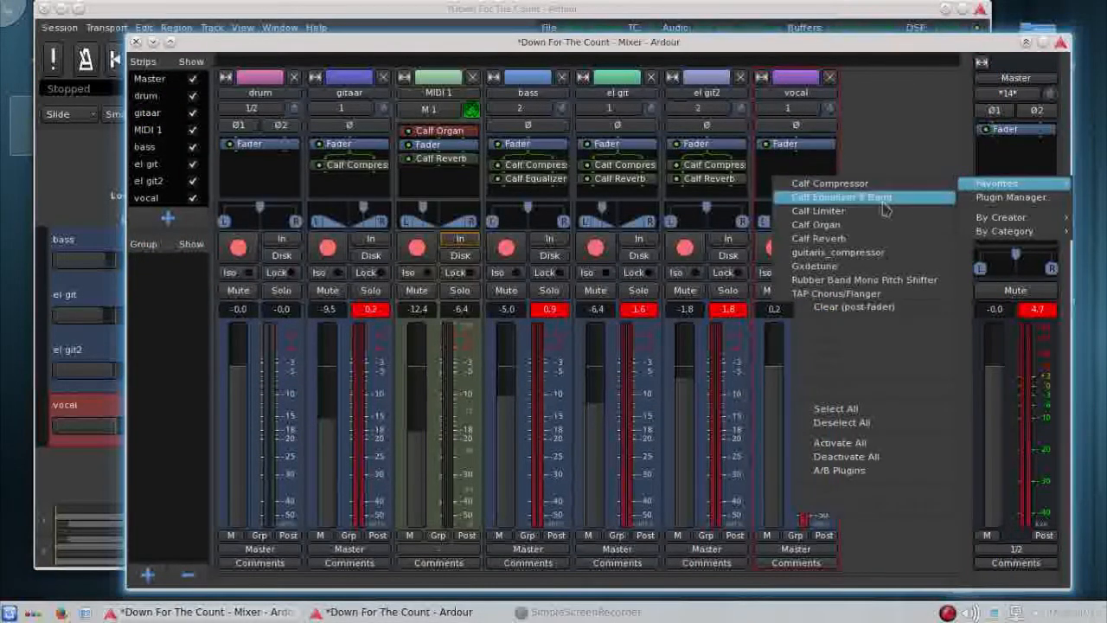
pyautogui.click(865, 184)
# Step: Add the favorite plugin Calf Reverb below the compressor on the vocal strip
pyautogui.rightClick(790, 187)
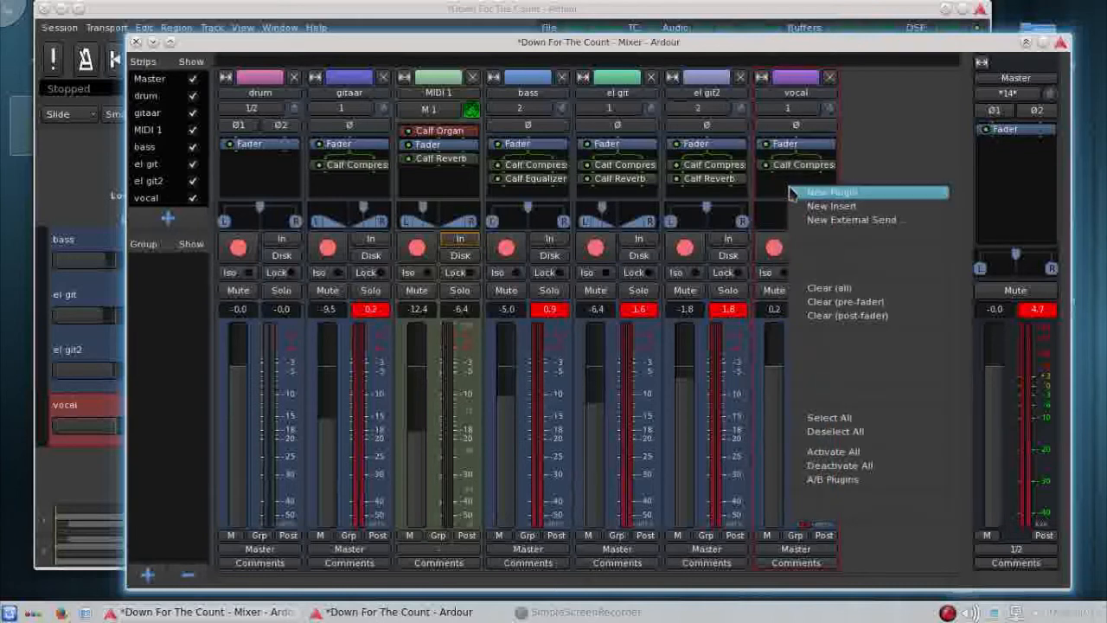
pyautogui.moveTo(813, 193)
pyautogui.moveTo(982, 192)
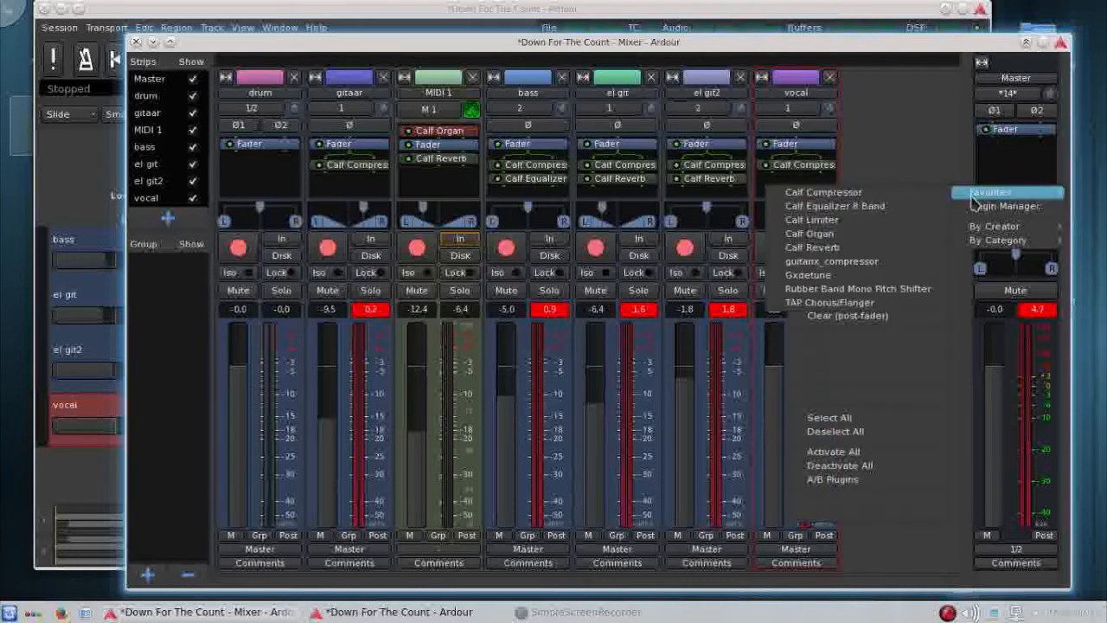
pyautogui.click(807, 238)
# Step: Open the vocal strip's Calf Reverb, lower its decay time to about 0.54 s, and move its window clear of the editor's tracks
pyautogui.doubleClick(797, 178)
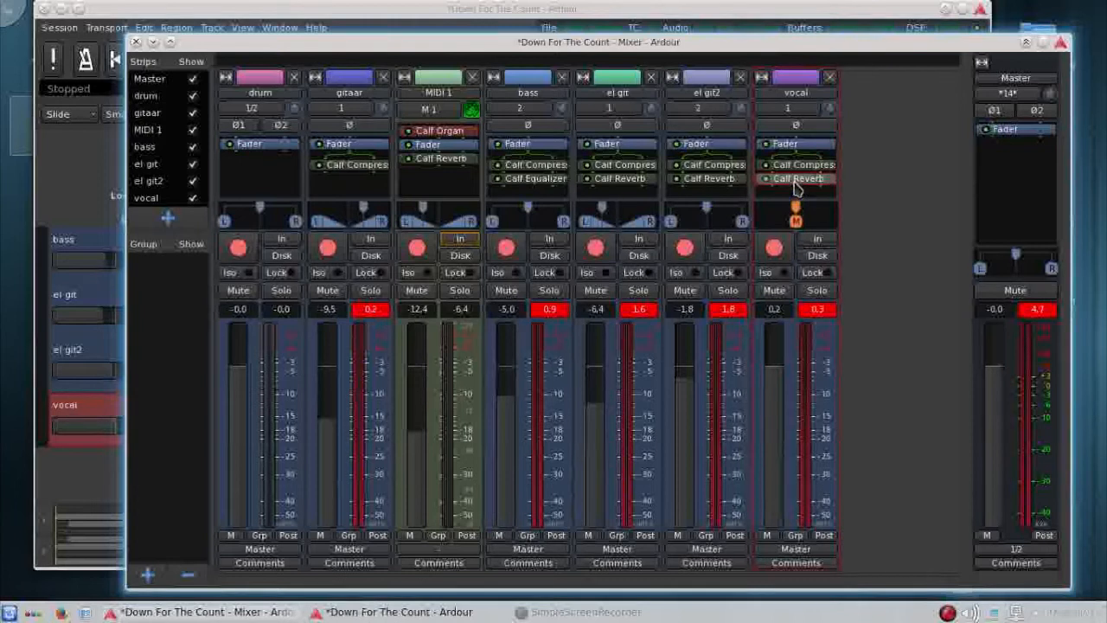
pyautogui.moveTo(388, 308); pyautogui.dragTo(389, 346)
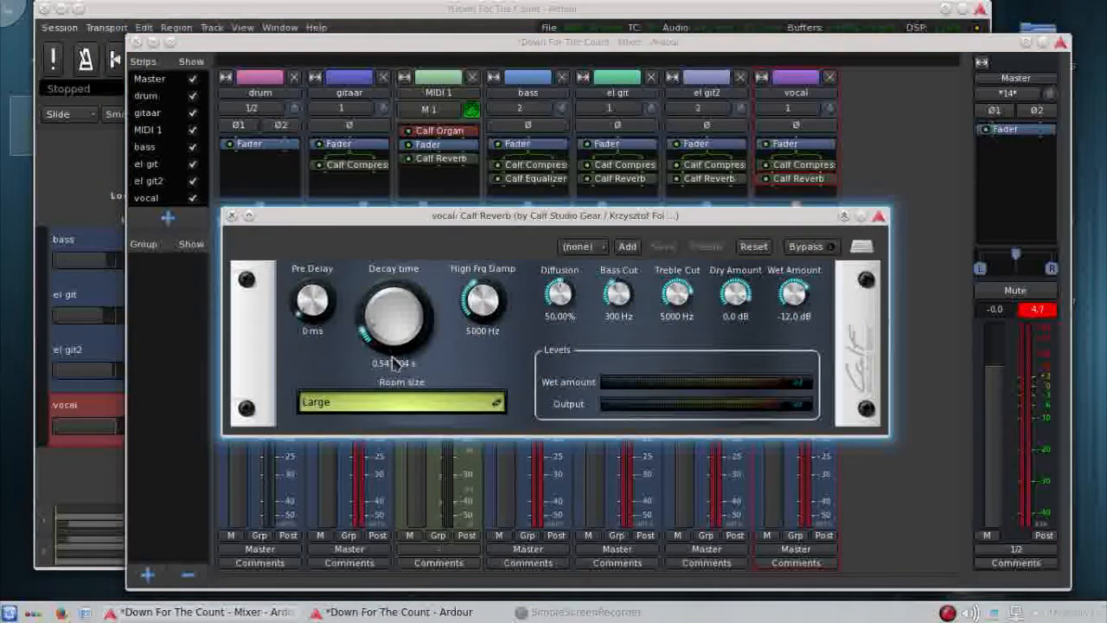
pyautogui.moveTo(497, 226); pyautogui.dragTo(705, 288)
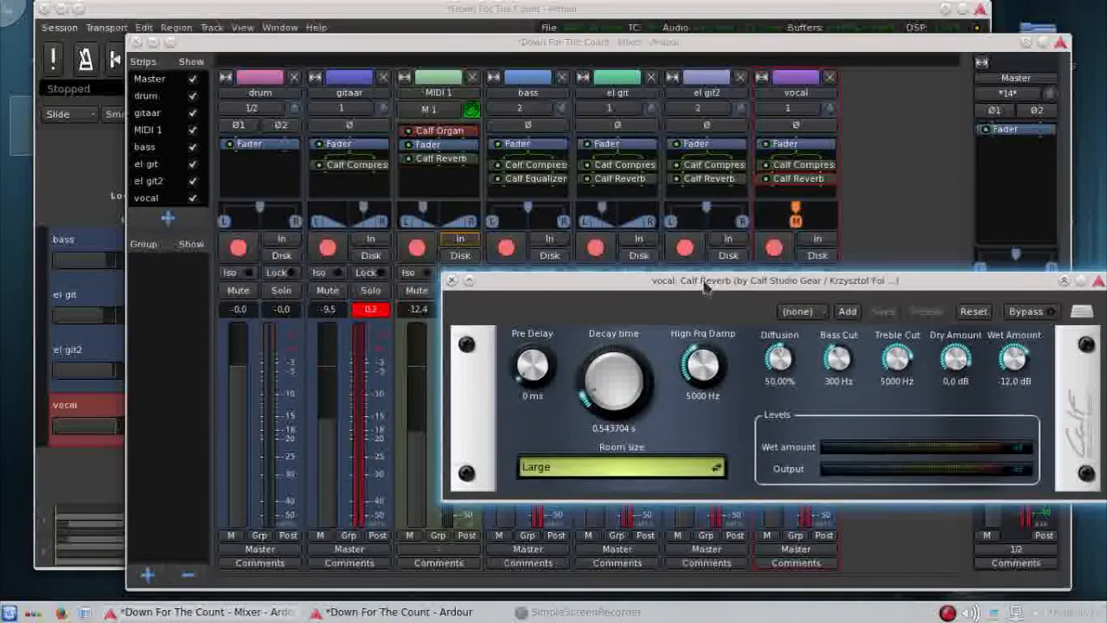
# Step: Play the song from the start in the editor to listen to the vocal with its new effects
pyautogui.click(613, 33)
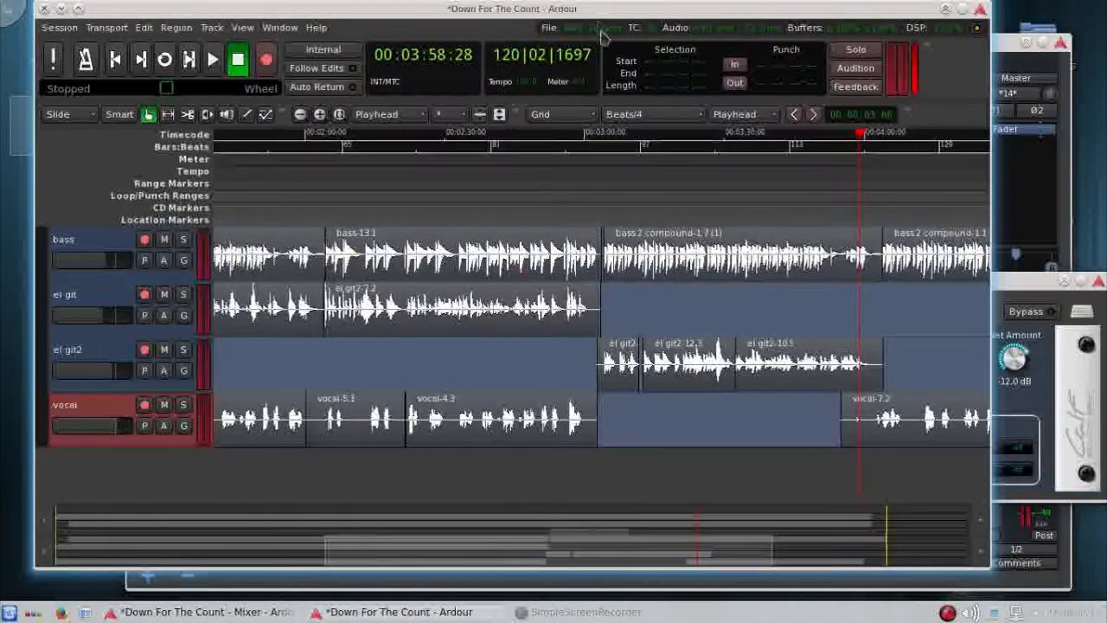
pyautogui.click(115, 59)
pyautogui.click(212, 61)
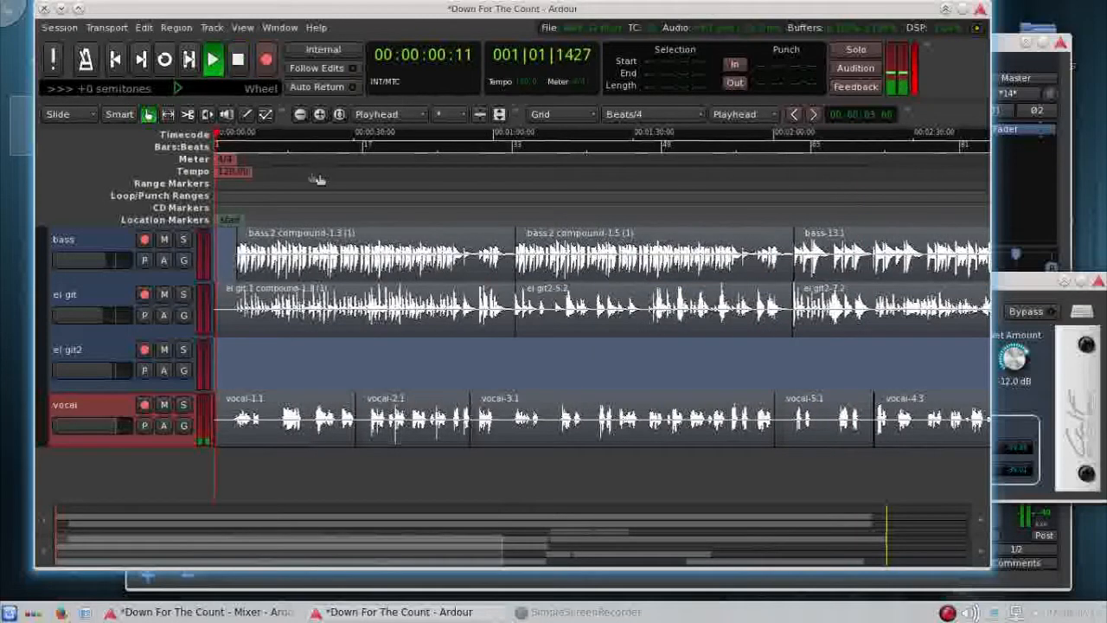
pyautogui.press('-')
pyautogui.press('=')
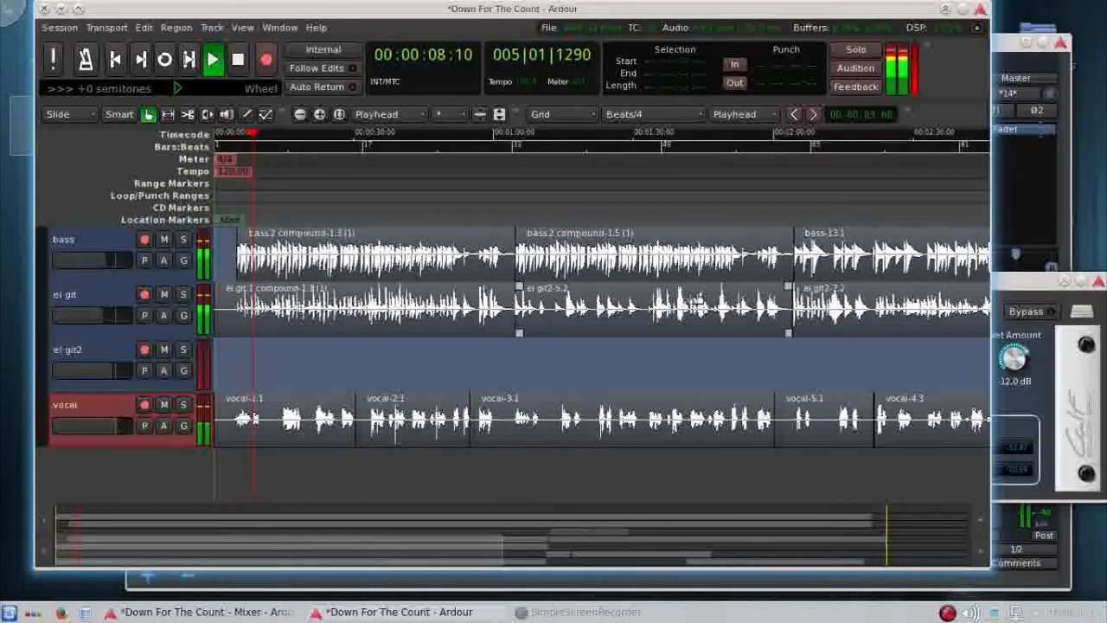
# Step: Raise the vocal Calf Reverb's decay time to about 0.64 s during playback
pyautogui.click(1014, 286)
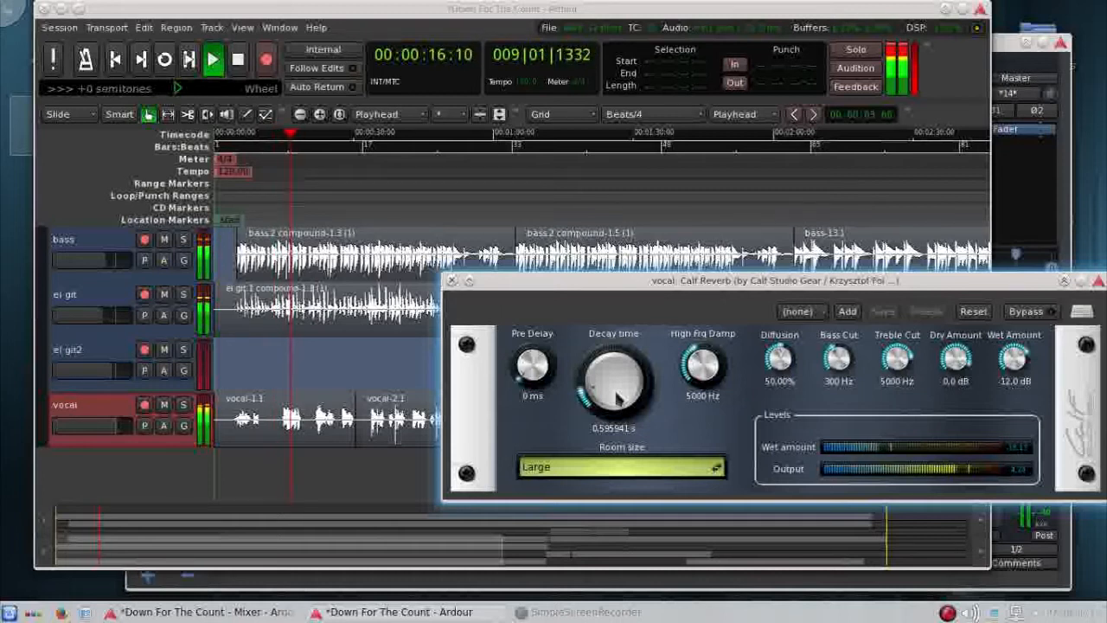
pyautogui.scroll(2, 617, 381)
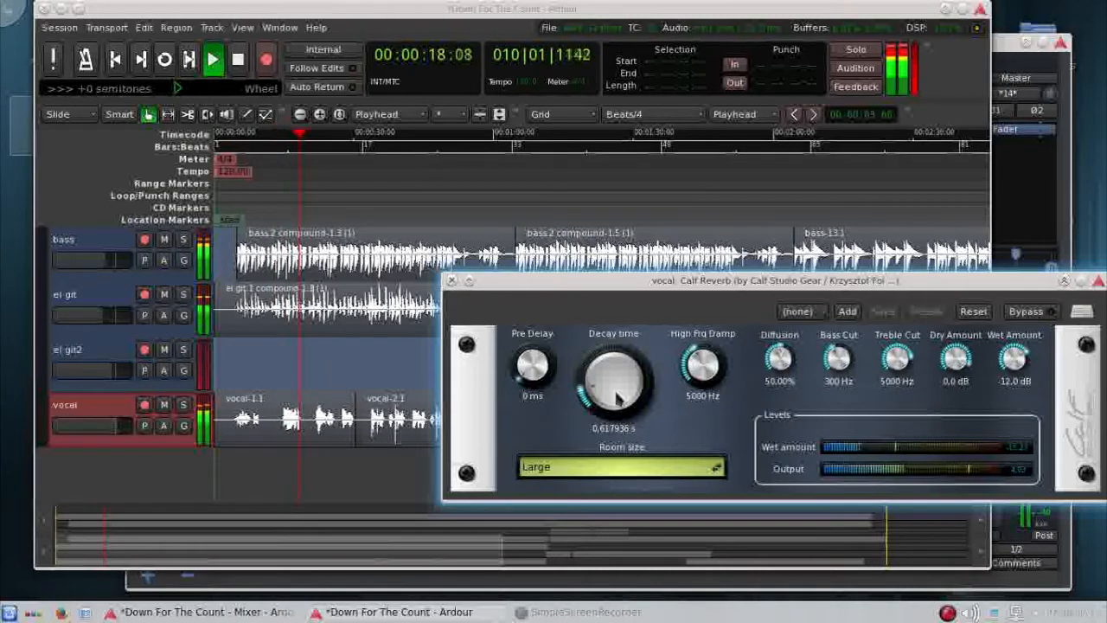
pyautogui.scroll(2, 617, 396)
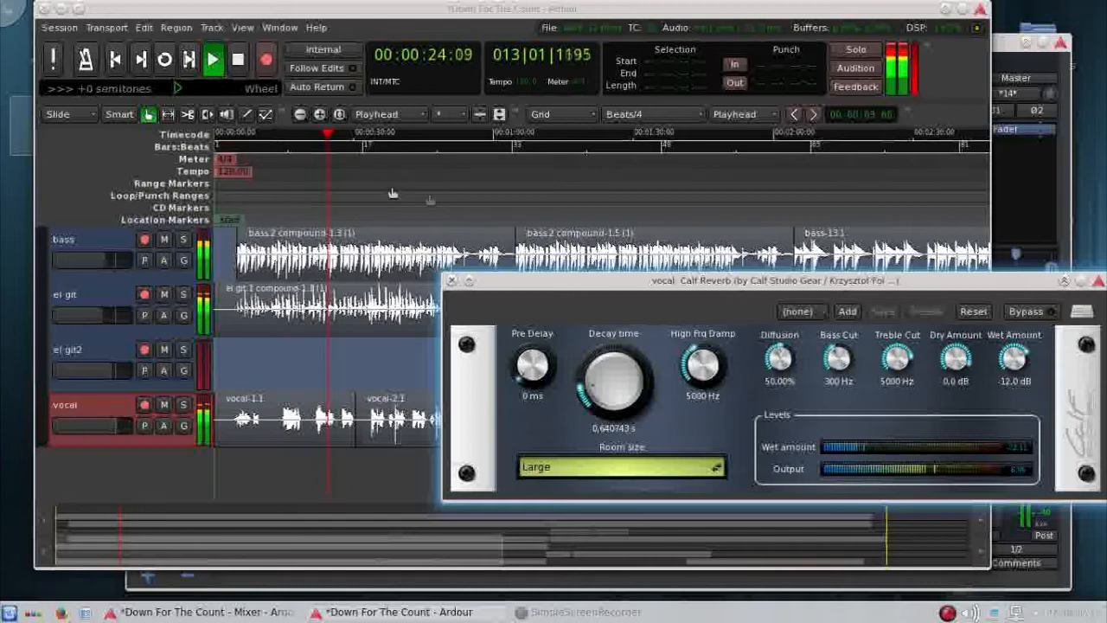
# Step: Lower the vocal strip's fader to -3.1 dB in the mixer
pyautogui.click(1012, 207)
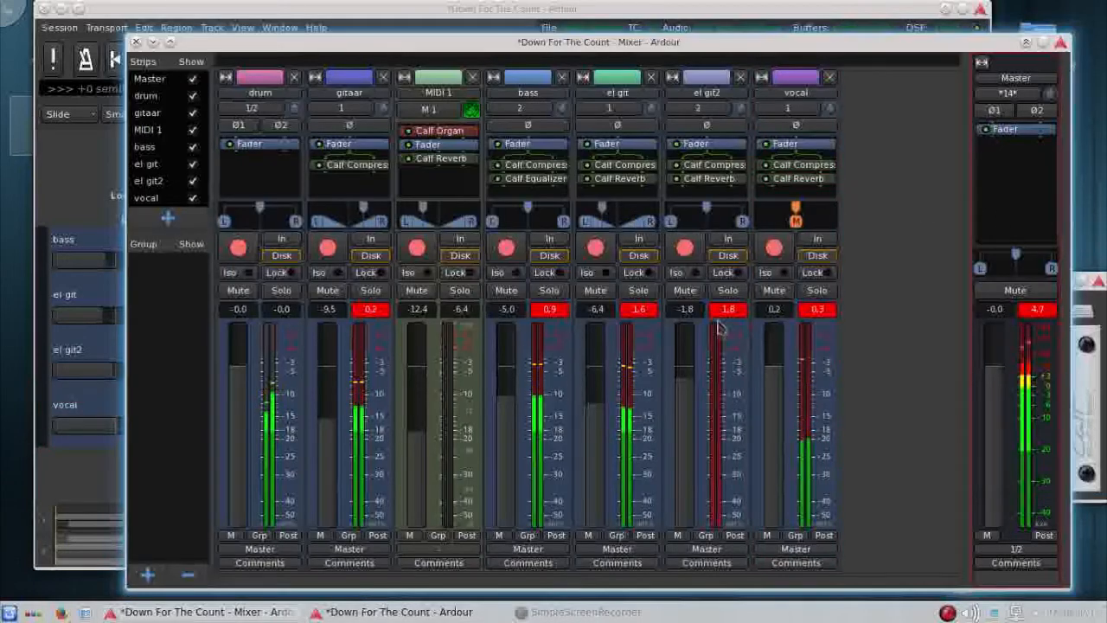
pyautogui.moveTo(770, 395); pyautogui.dragTo(782, 398)
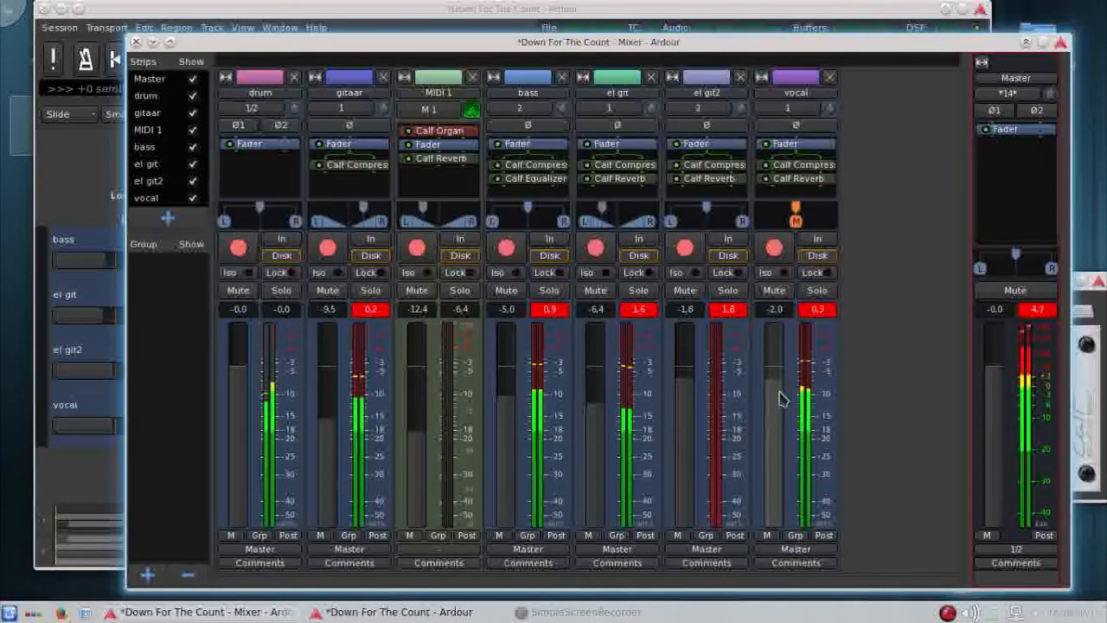
pyautogui.scroll(-1, 776, 389)
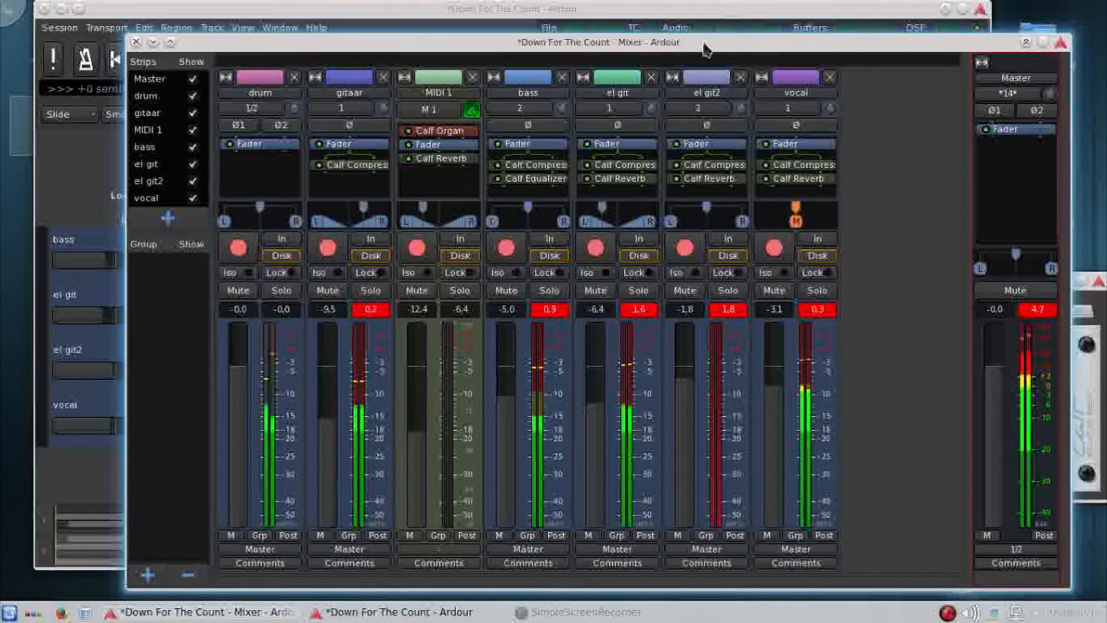
# Step: Raise the vocal Calf Reverb's decay time to about 0.69 s
pyautogui.click(1090, 420)
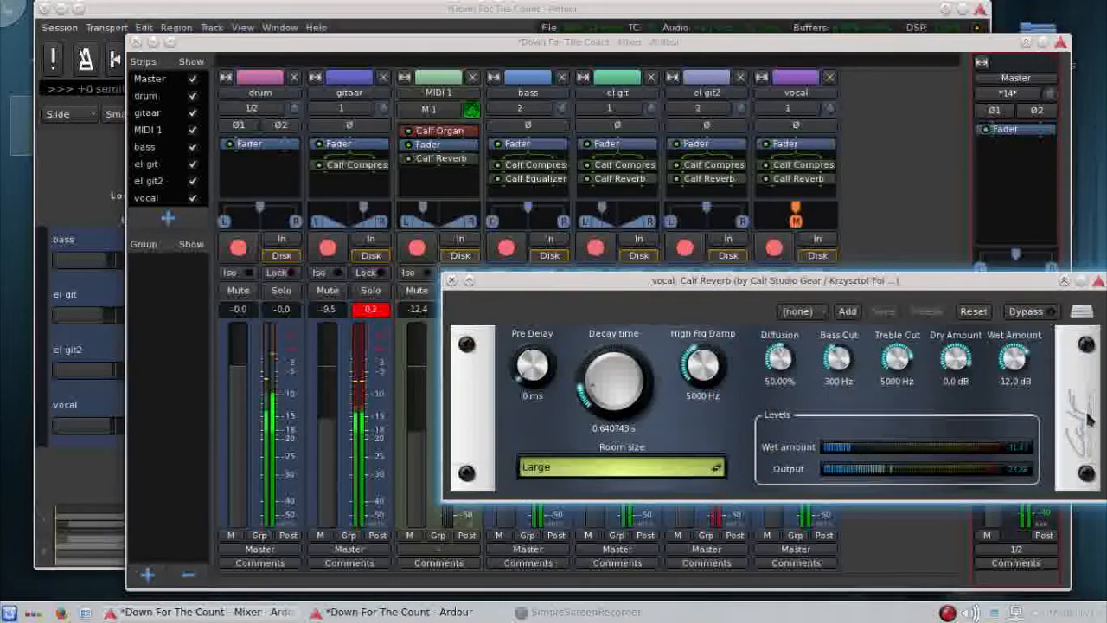
pyautogui.scroll(1, 631, 400)
pyautogui.scroll(1, 632, 399)
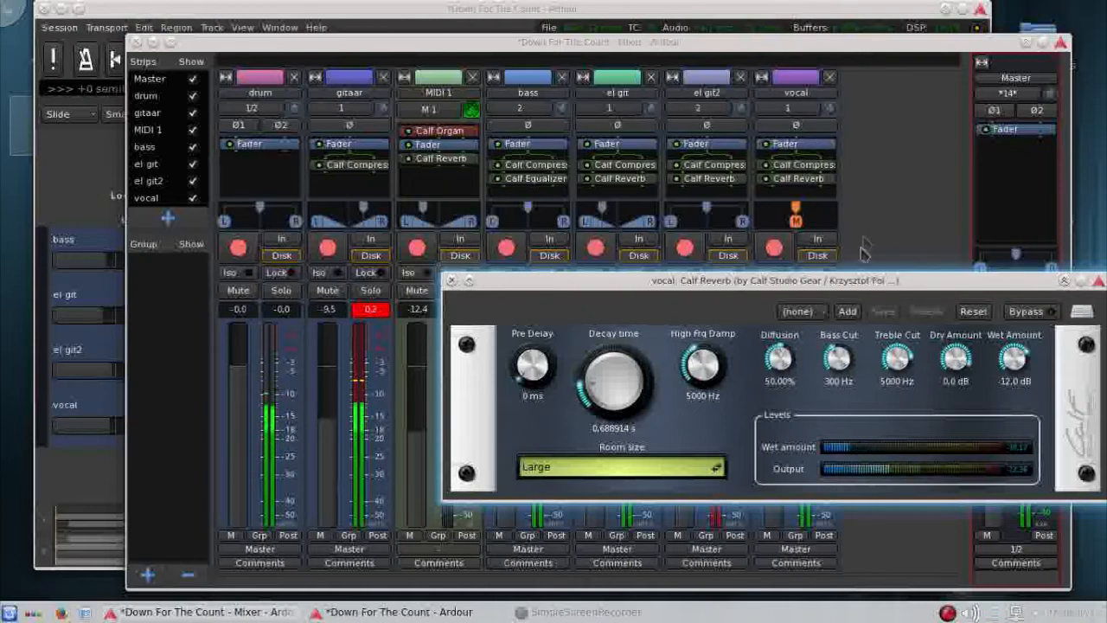
# Step: Stop playback, lower the vocal strip's fader to -4.3 dB in the mixer, and return to the editor
pyautogui.click(842, 52)
pyautogui.click(797, 25)
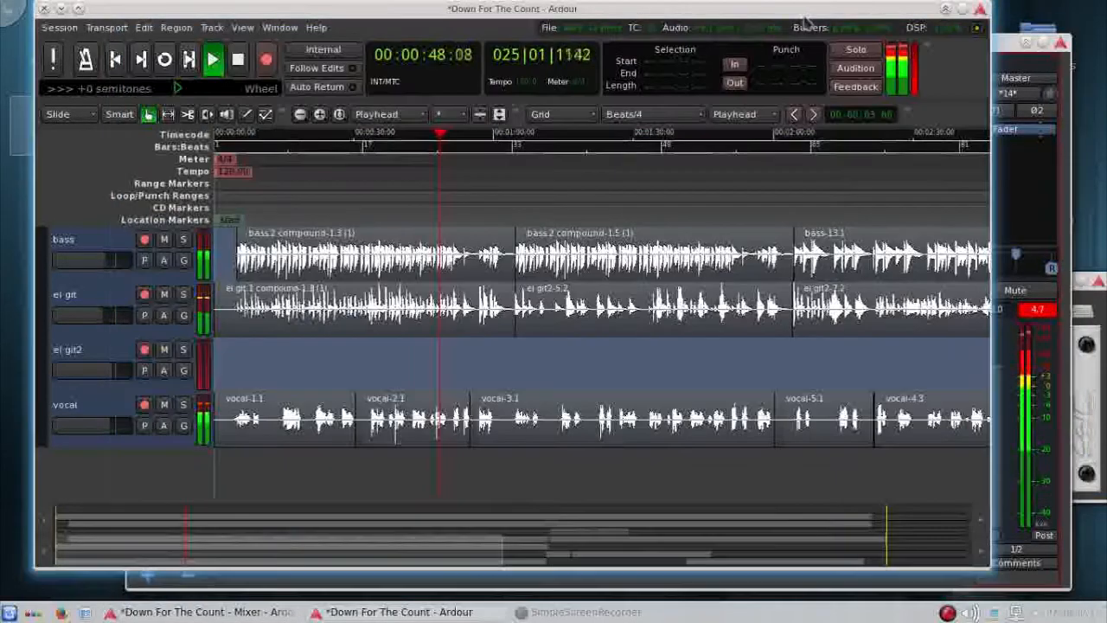
pyautogui.click(238, 60)
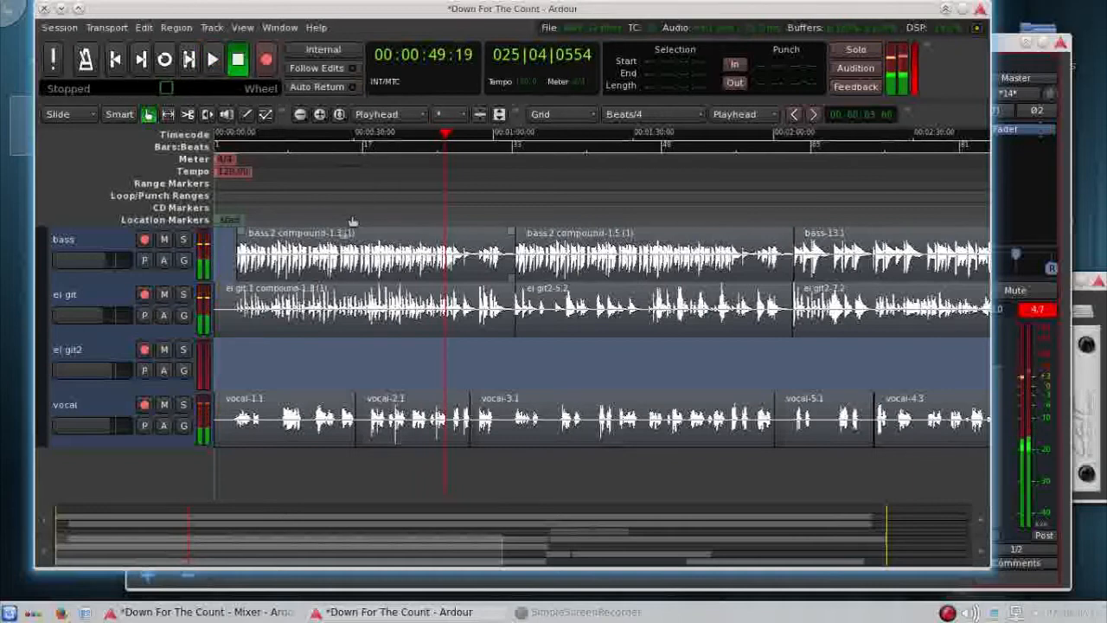
pyautogui.click(1038, 199)
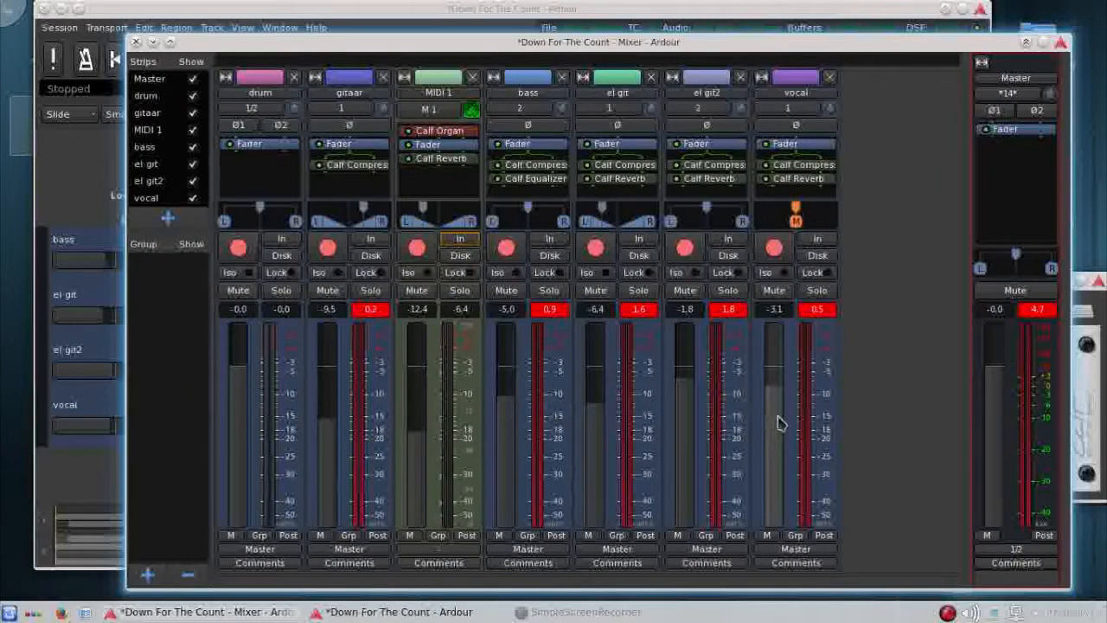
pyautogui.click(391, 12)
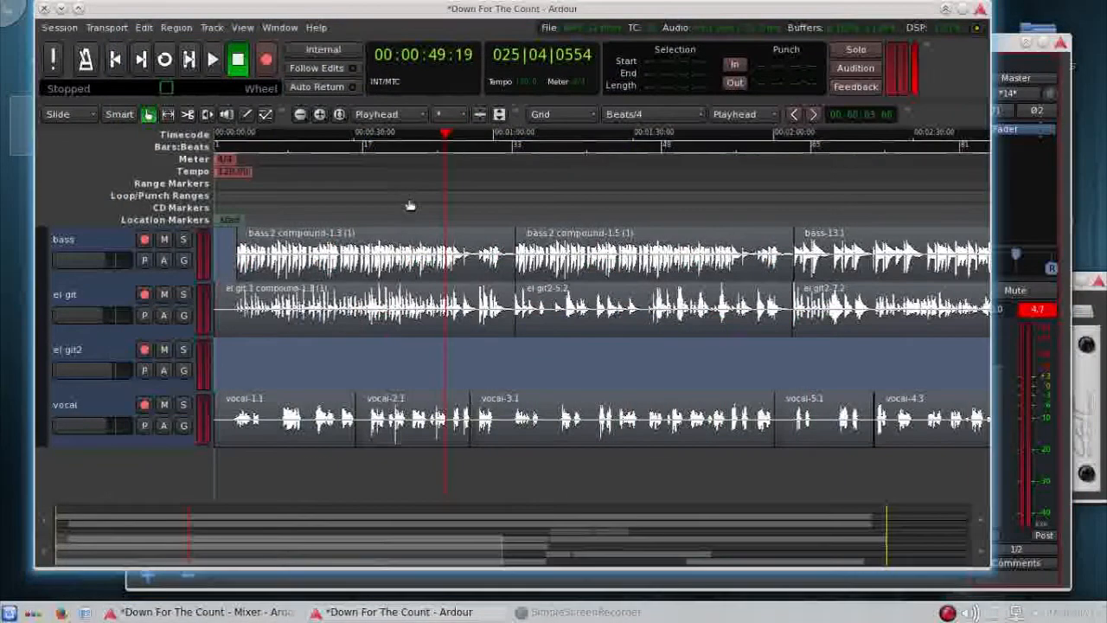
# Step: Play from 00:00:31:26 to check the vocal balance against the mixer levels, and stop playback
pyautogui.click(364, 187)
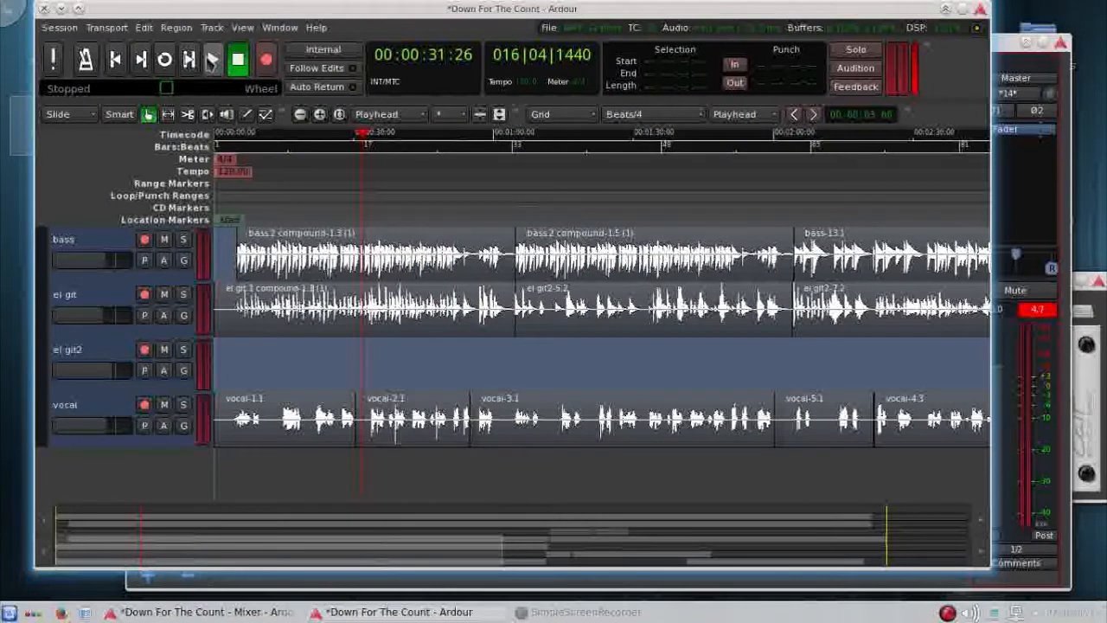
pyautogui.press('space')
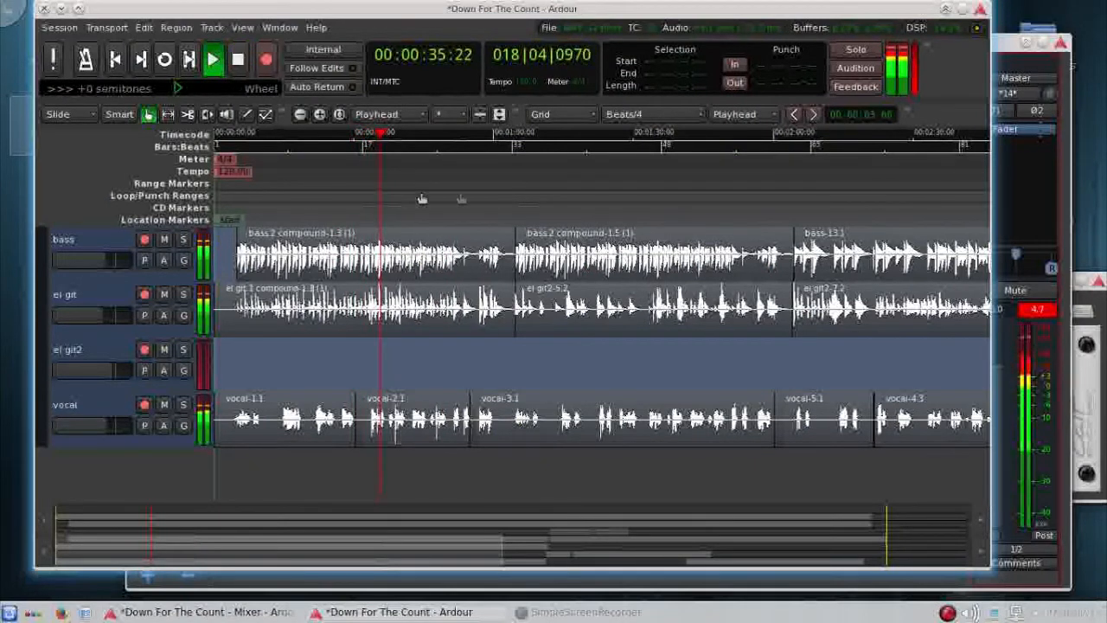
pyautogui.hotkey('alt', 'm')
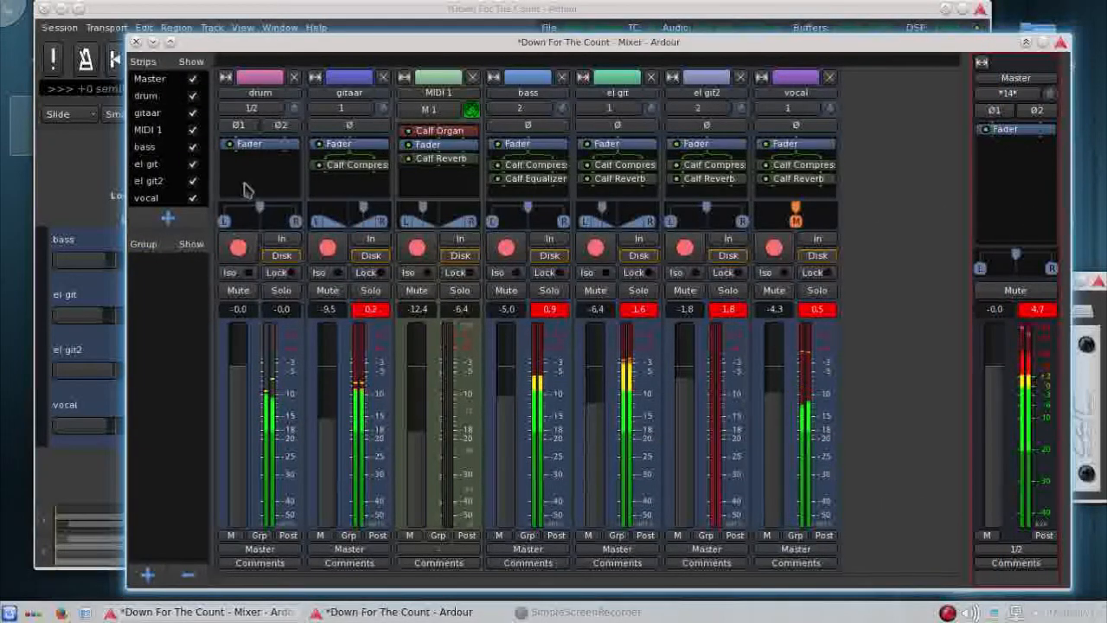
pyautogui.click(241, 19)
pyautogui.press('space')
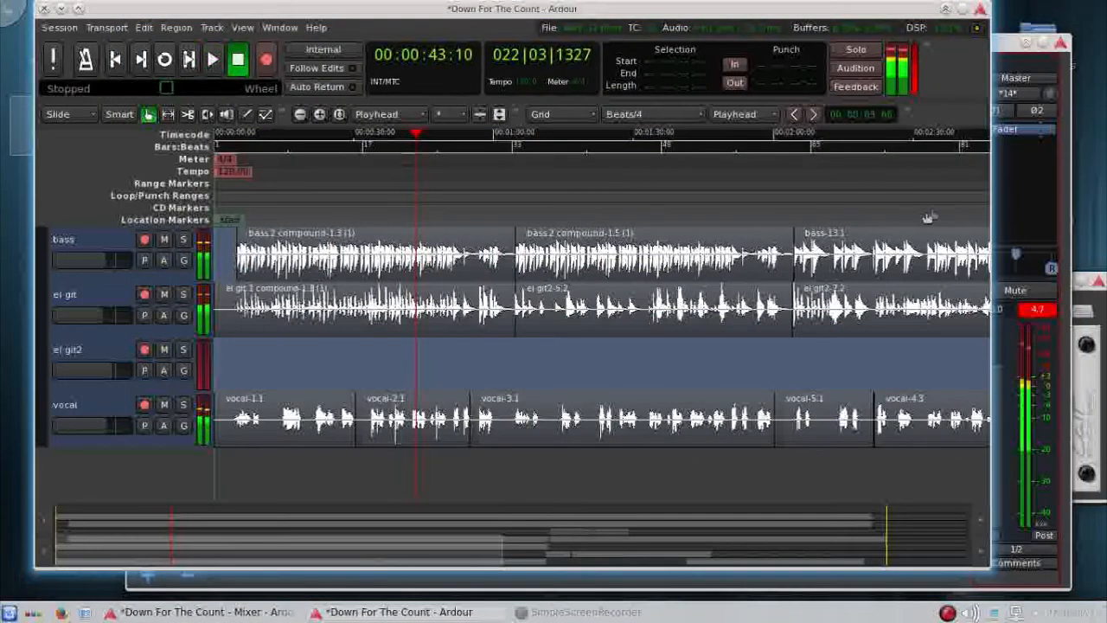
# Step: Add the favorite plugin Calf Compressor on the drum strip and set its input level to -2.2 dB
pyautogui.click(1015, 210)
pyautogui.rightClick(244, 161)
pyautogui.moveTo(394, 169)
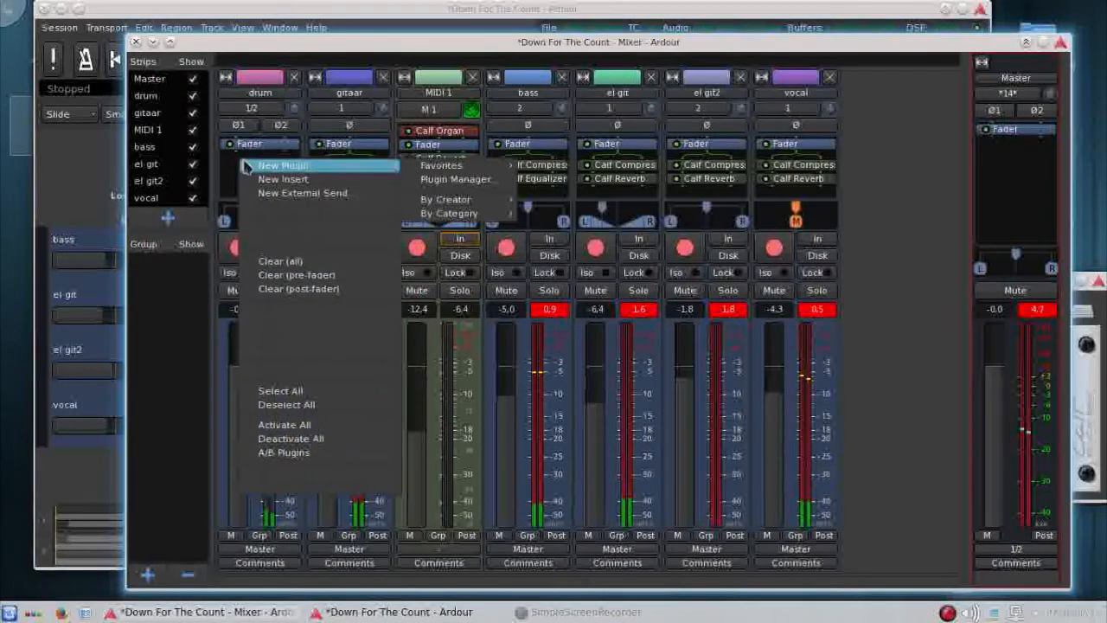
pyautogui.moveTo(432, 167)
pyautogui.click(510, 166)
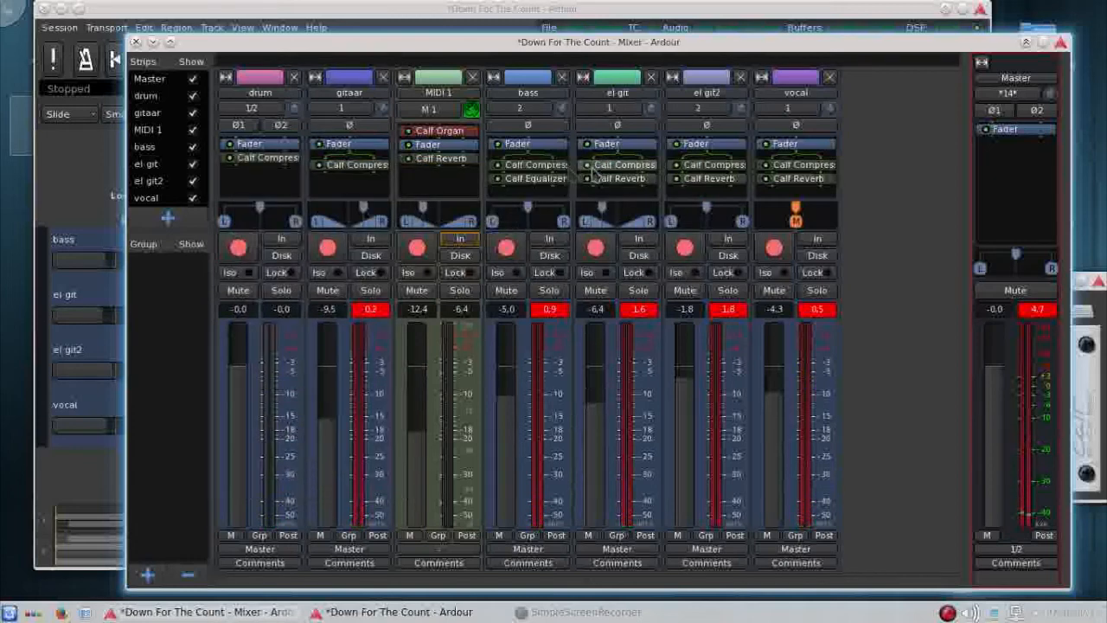
pyautogui.doubleClick(257, 162)
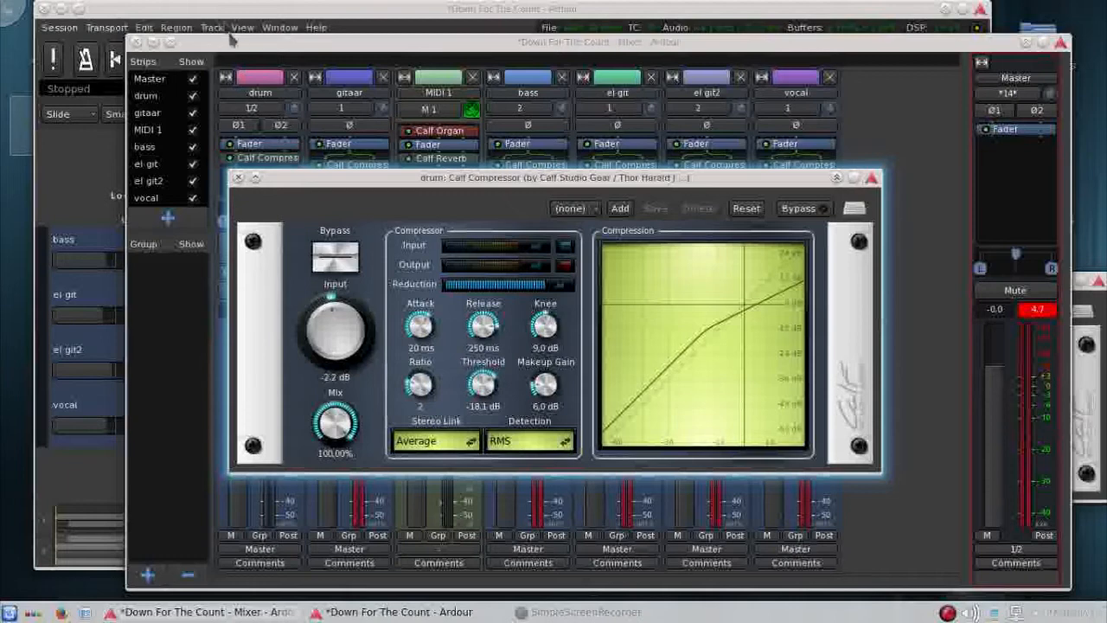
# Step: Play the song from the start in the editor, with the timeline magnified and the Master and drum tracks in view
pyautogui.click(230, 33)
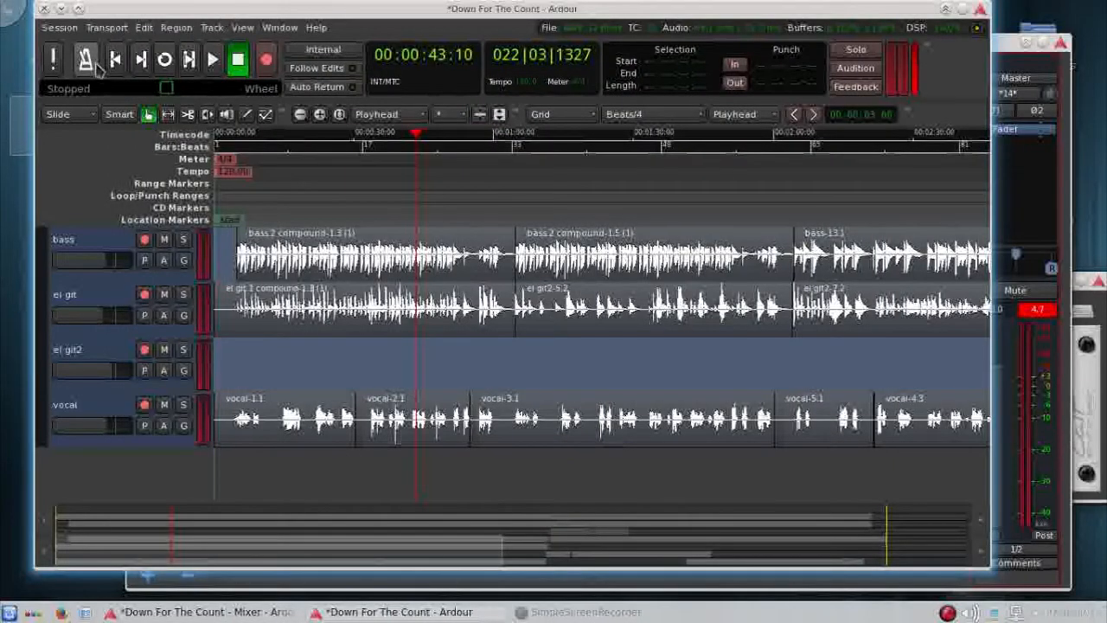
pyautogui.click(115, 59)
pyautogui.click(212, 59)
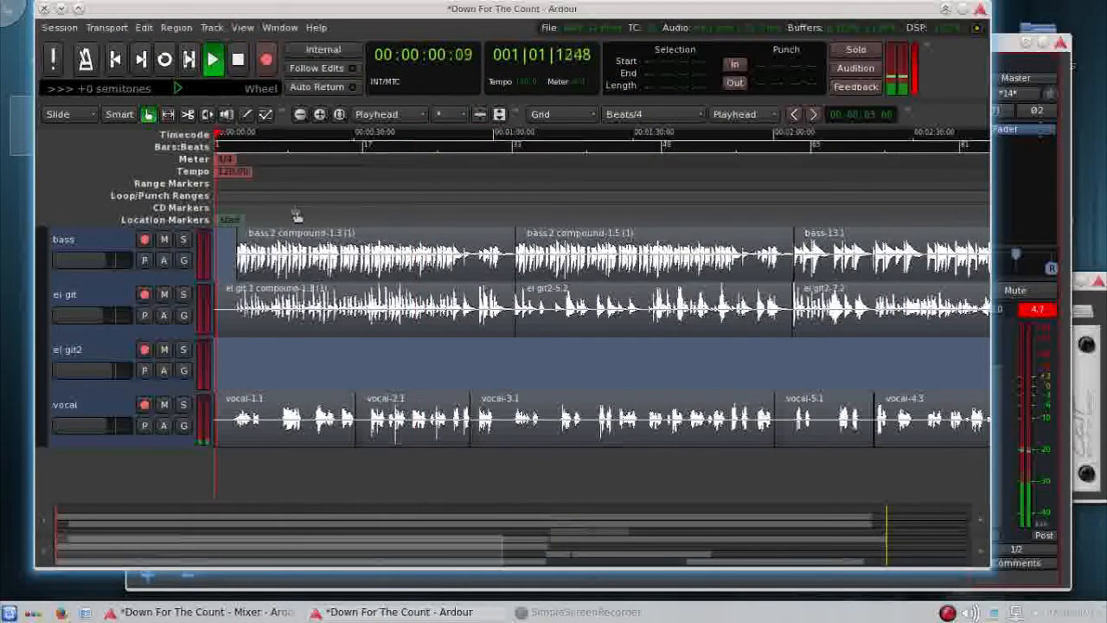
pyautogui.press('=')
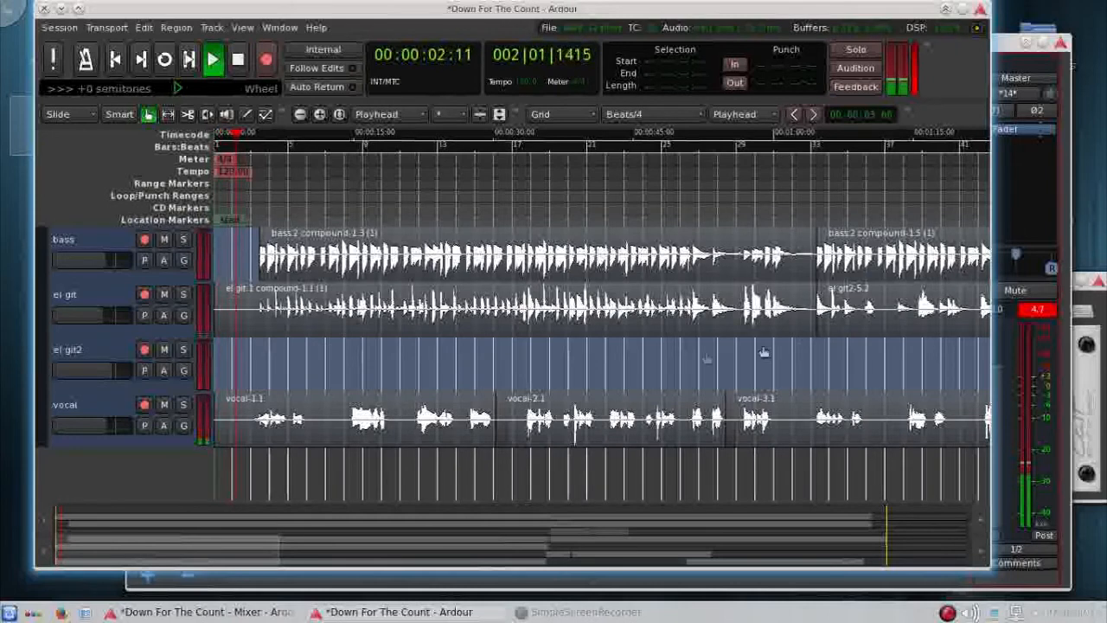
pyautogui.scroll(4, 764, 352)
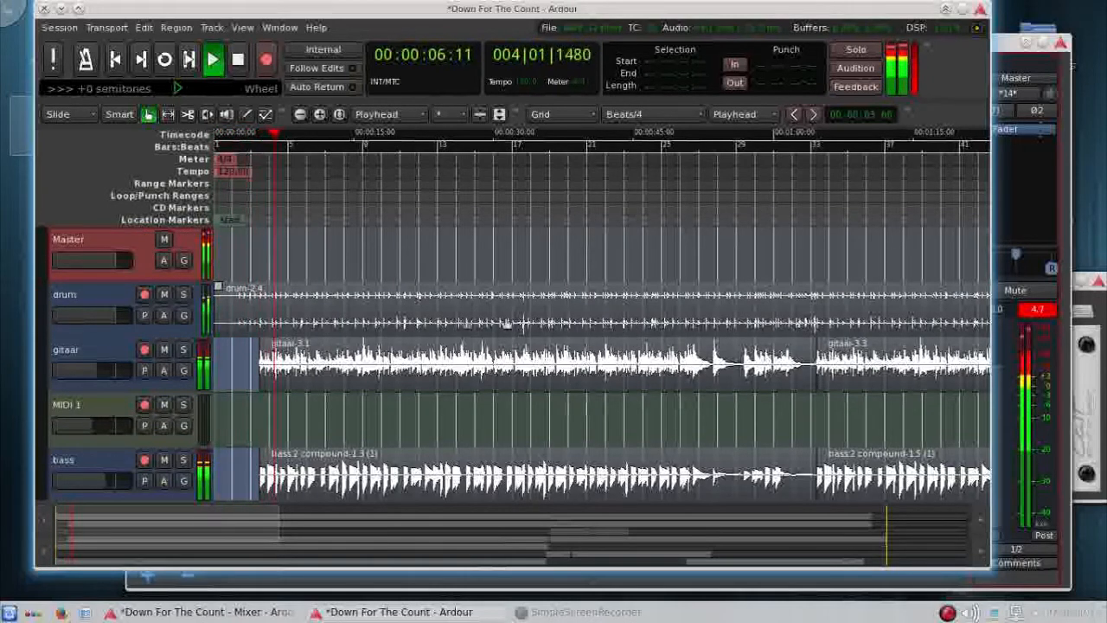
# Step: Nudge the gitaar strip's panning slightly toward the centre in the mixer, return to the editor and stop playback
pyautogui.click(1016, 232)
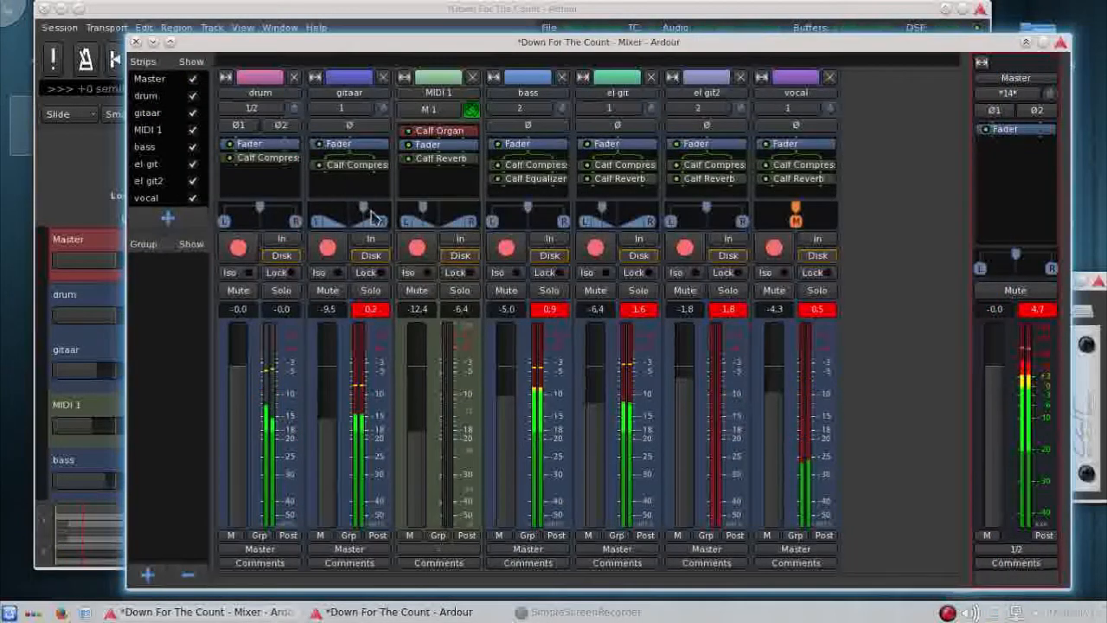
pyautogui.moveTo(365, 214)
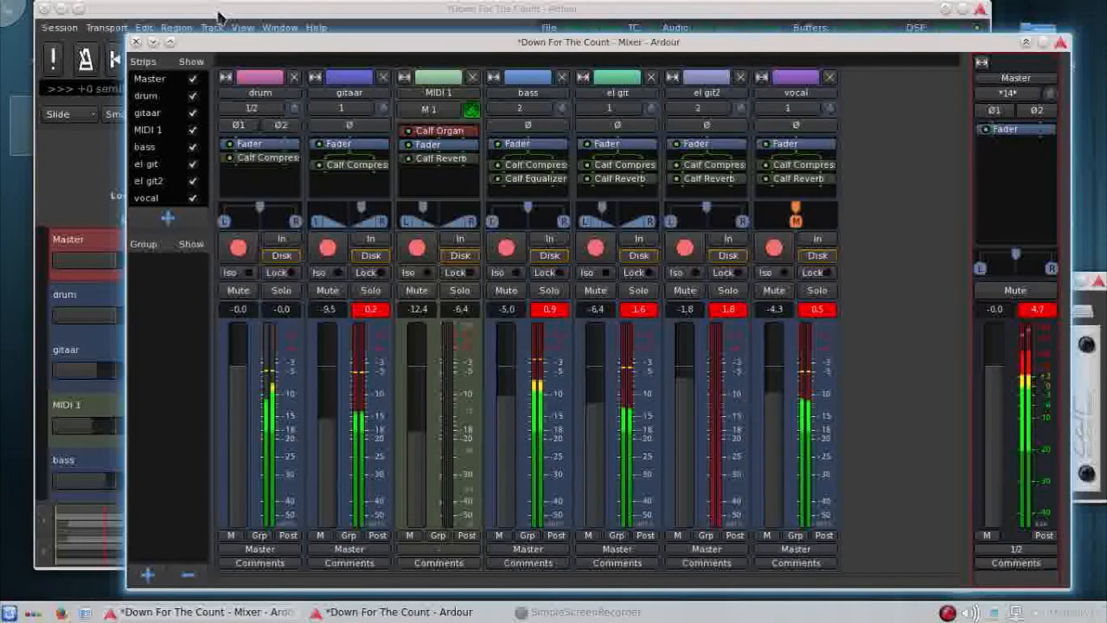
pyautogui.click(316, 12)
pyautogui.click(238, 58)
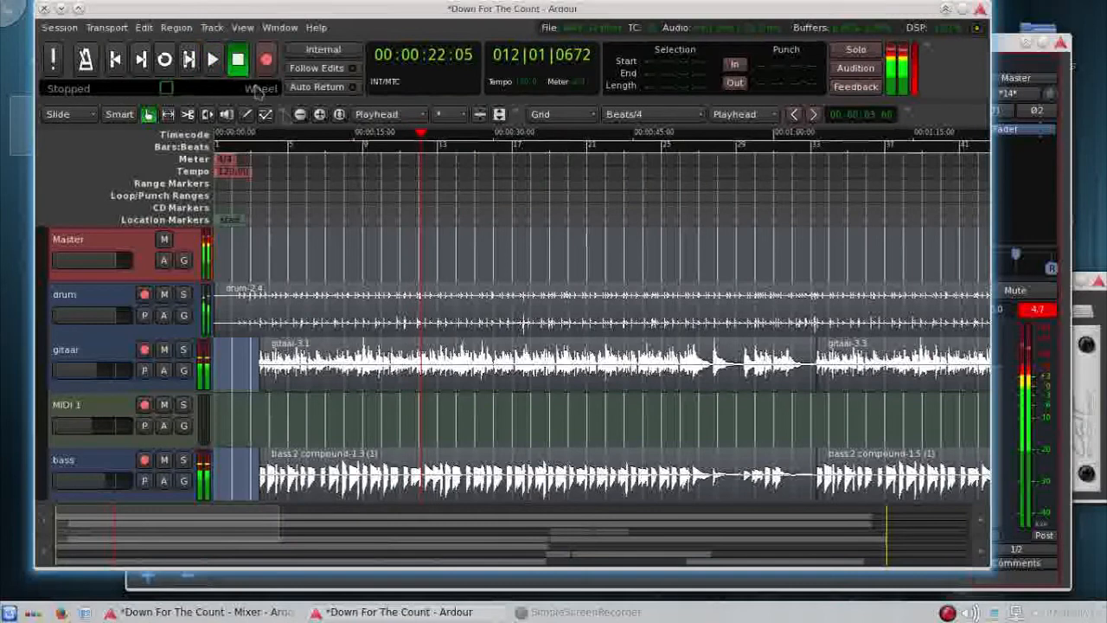
# Step: Add the favorite plugin Calf Reverb after the fader on the Master strip and open its settings
pyautogui.click(1027, 187)
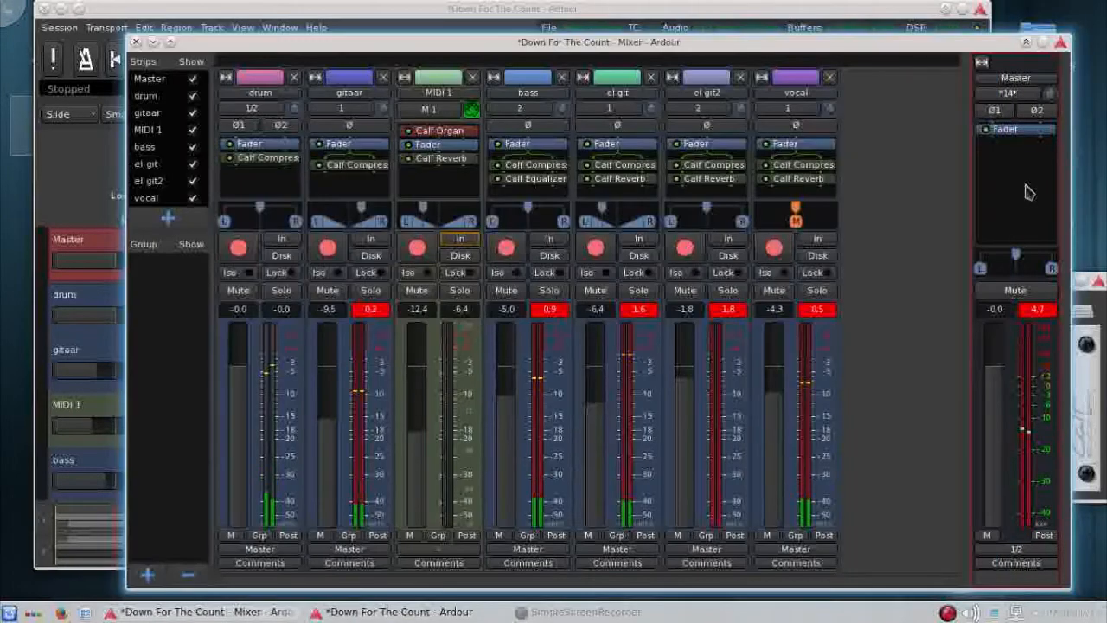
pyautogui.rightClick(1029, 192)
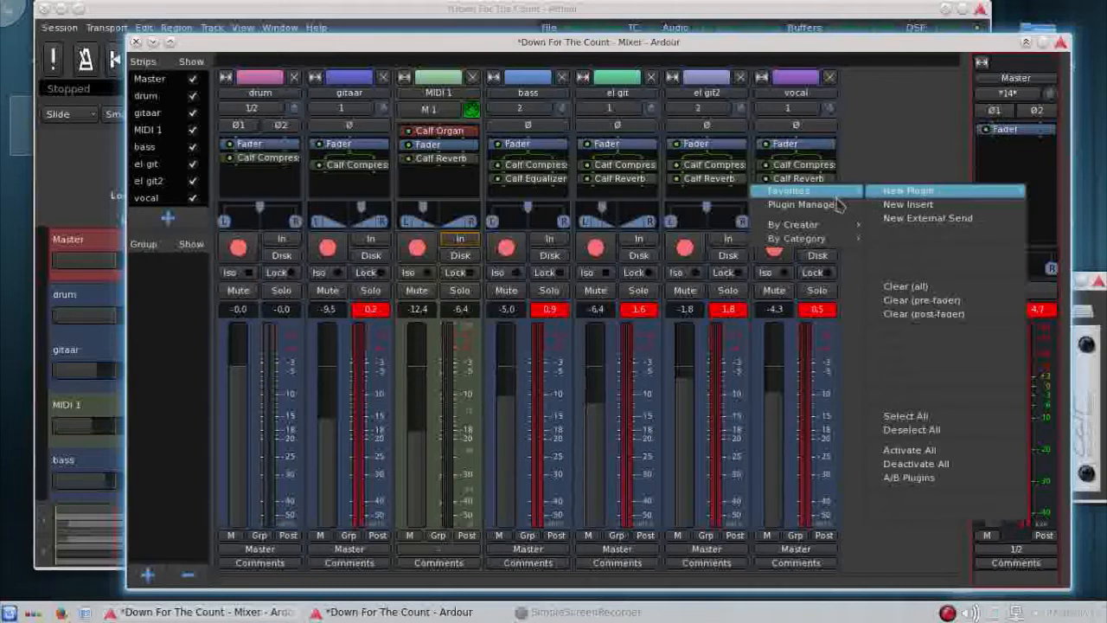
pyautogui.moveTo(839, 192)
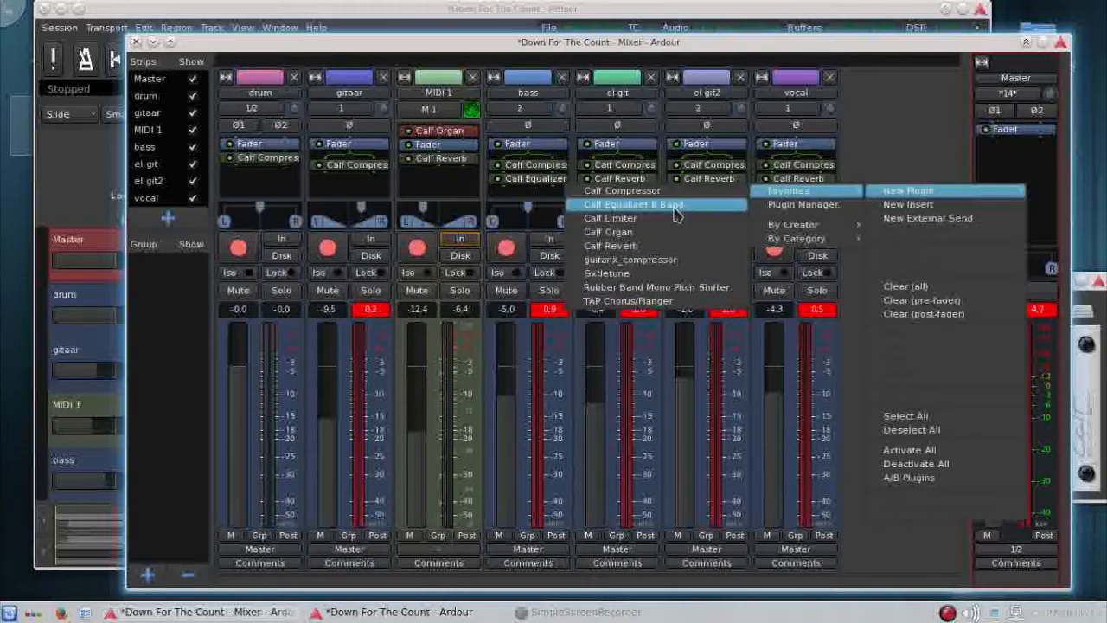
pyautogui.click(610, 246)
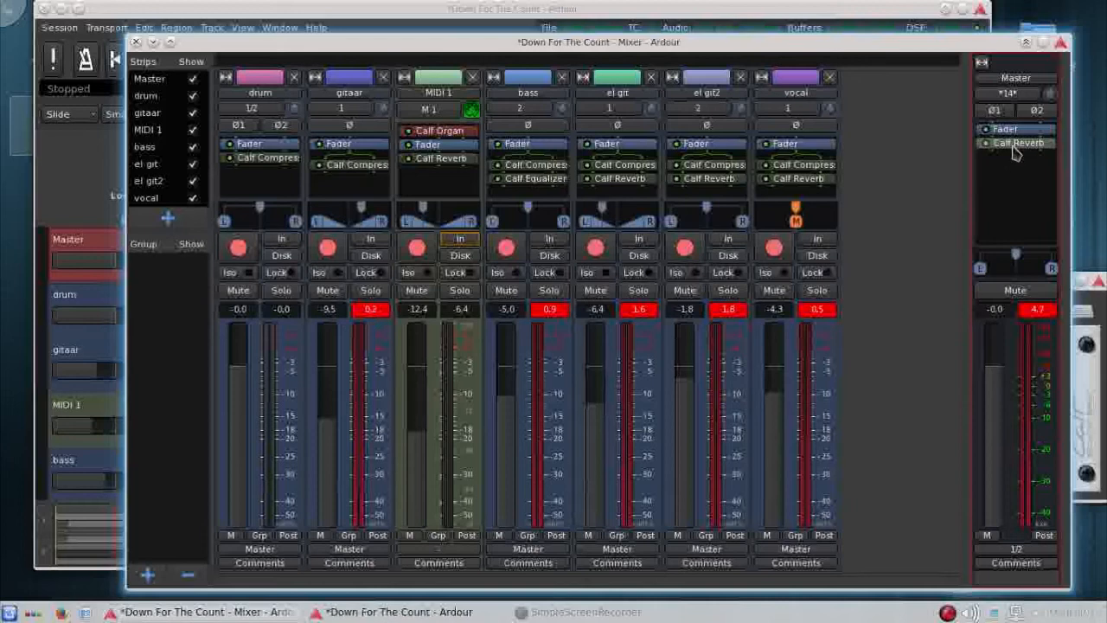
pyautogui.doubleClick(1014, 145)
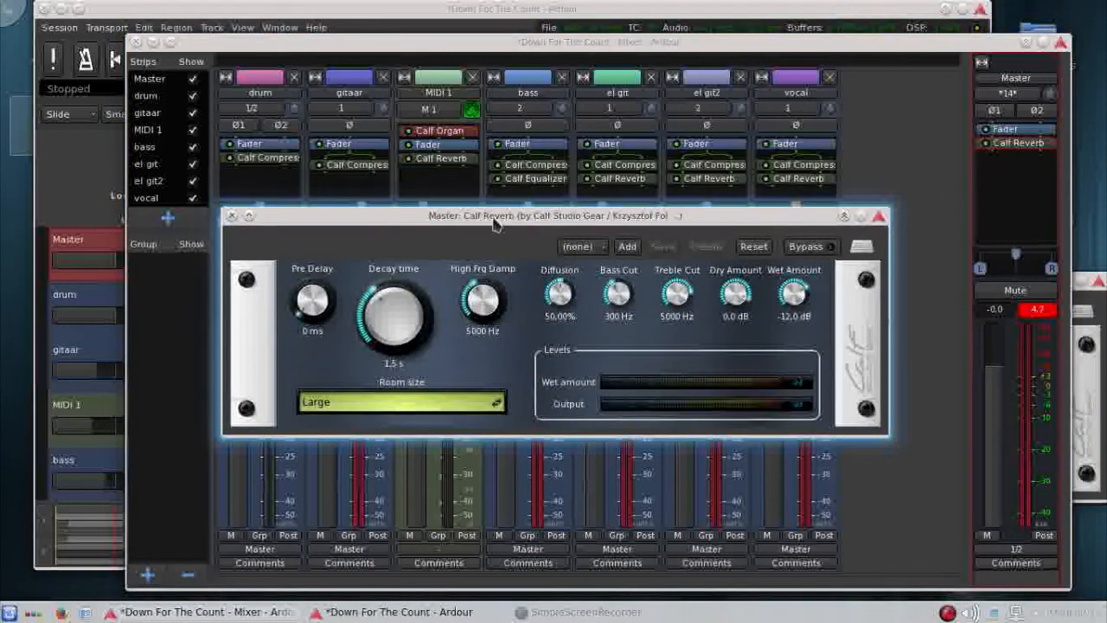
# Step: Set the Master Calf Reverb's room size to Medium and its decay time to about 0.54 s
pyautogui.moveTo(495, 217); pyautogui.dragTo(690, 197)
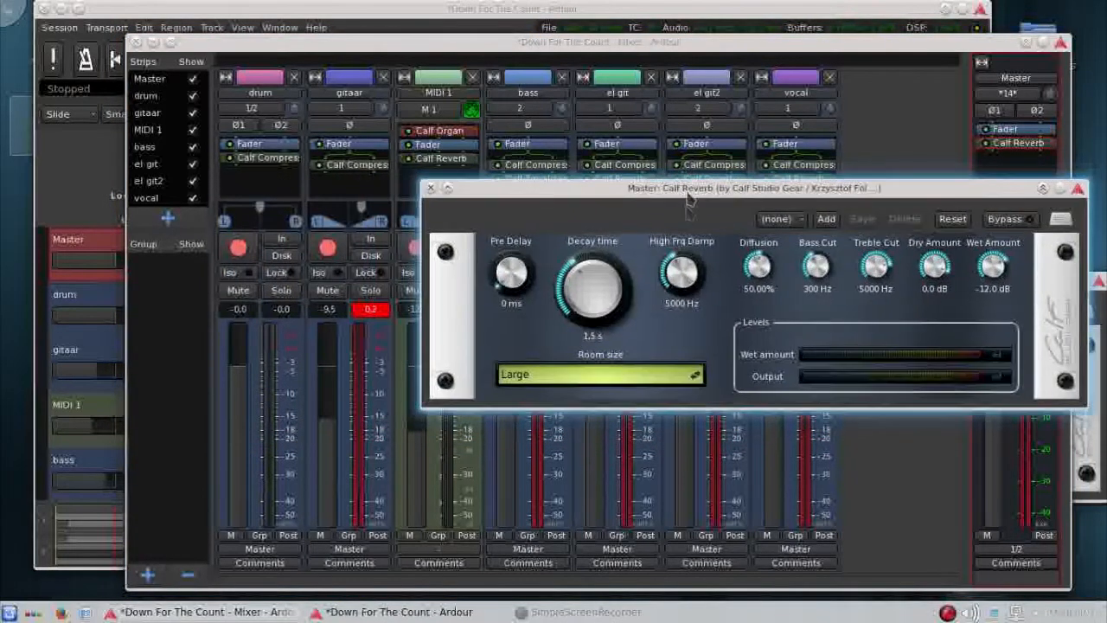
pyautogui.click(558, 374)
pyautogui.click(553, 356)
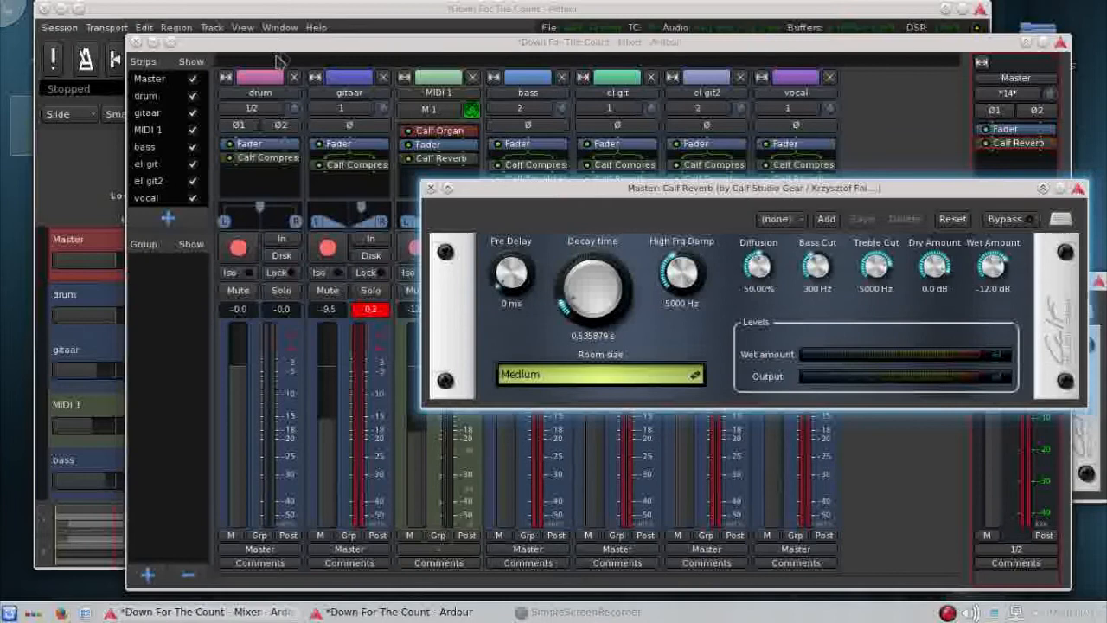
# Step: Play from 00:00:22:05, lower the Master Calf Reverb's decay time to about 0.52 s, and close its settings
pyautogui.click(277, 13)
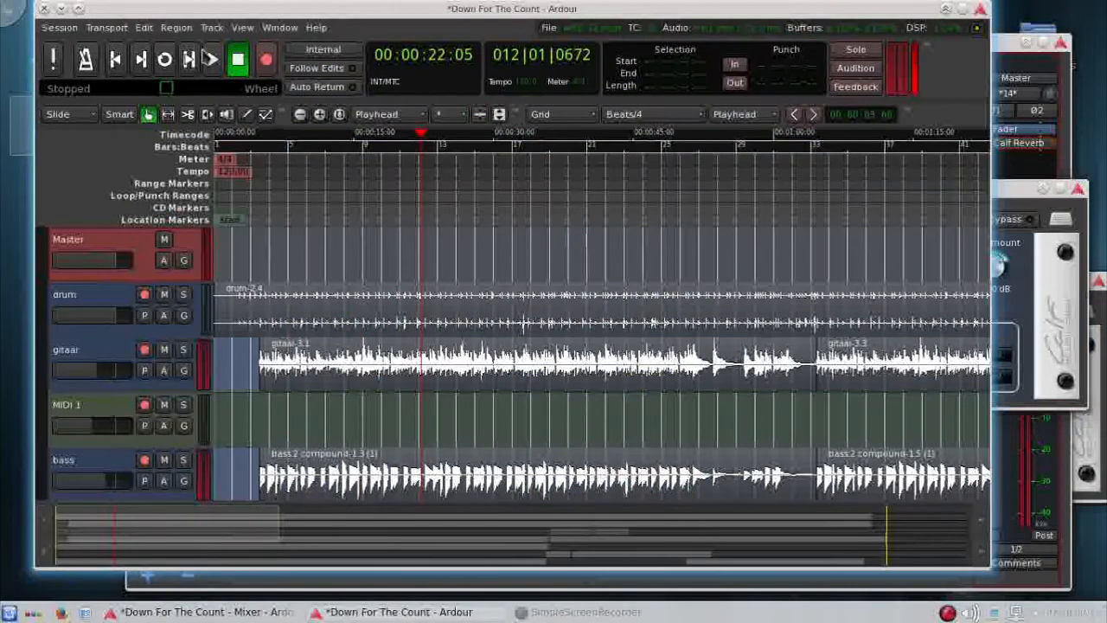
pyautogui.click(212, 58)
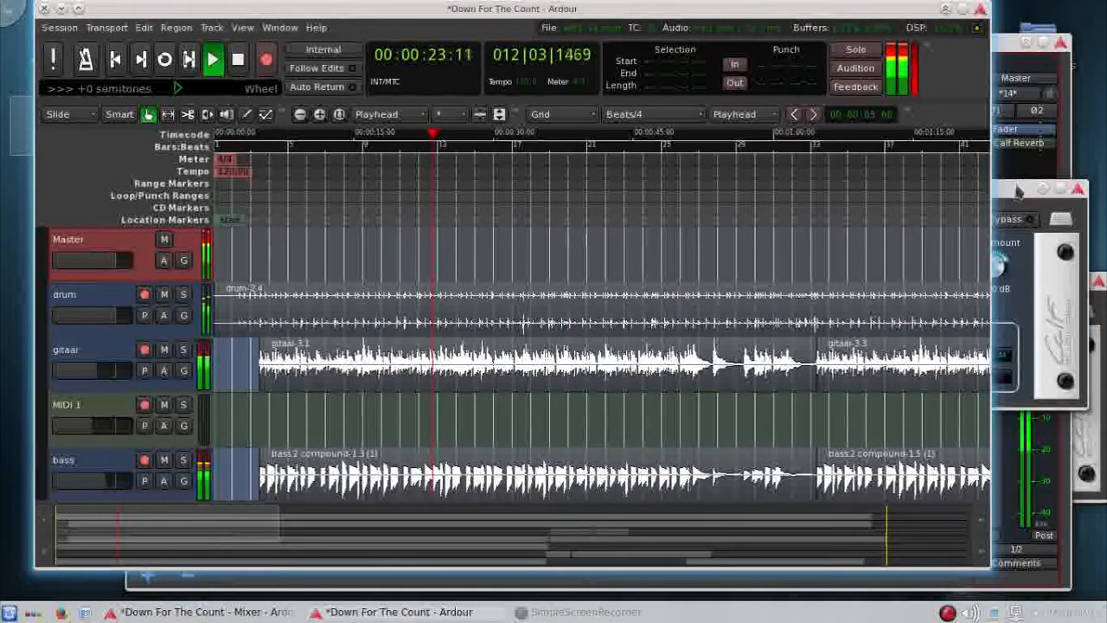
pyautogui.click(1050, 186)
pyautogui.scroll(-1, 592, 291)
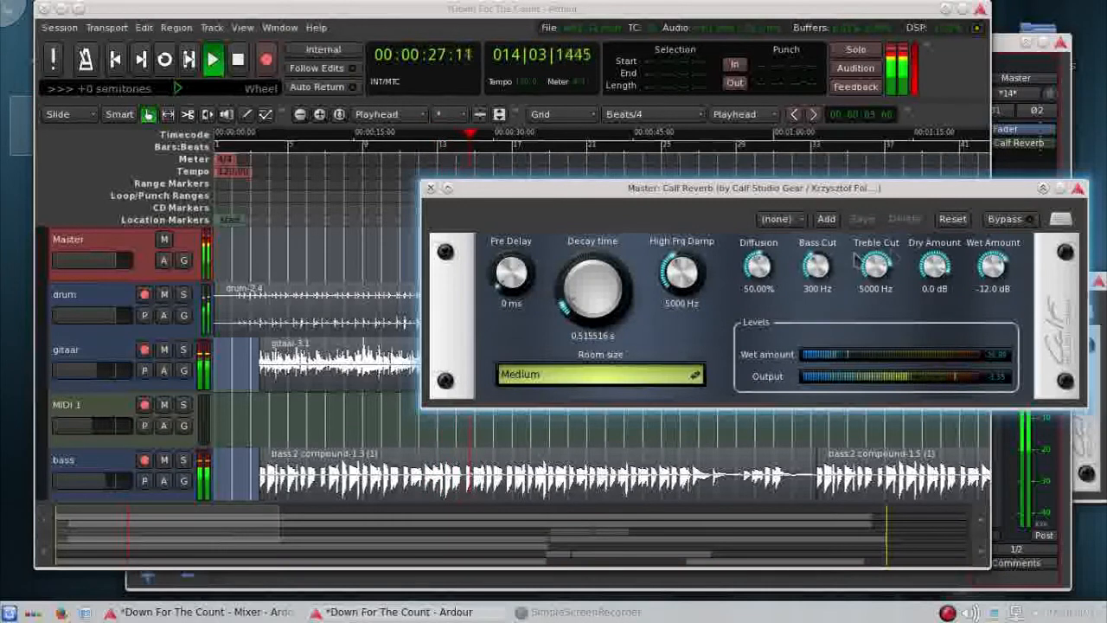
pyautogui.click(999, 221)
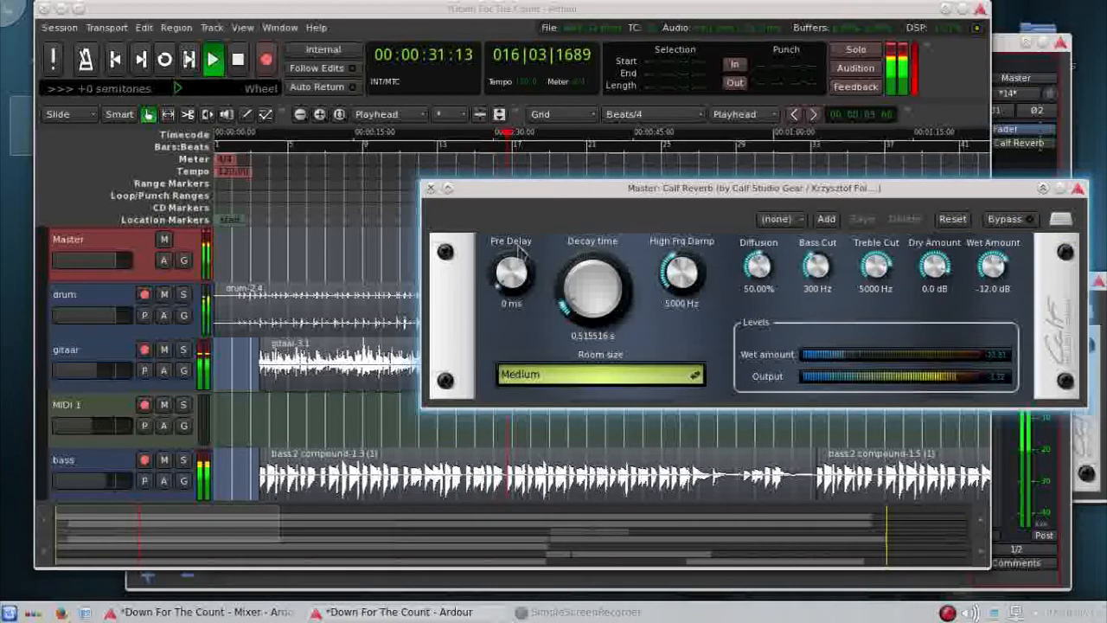
pyautogui.click(431, 189)
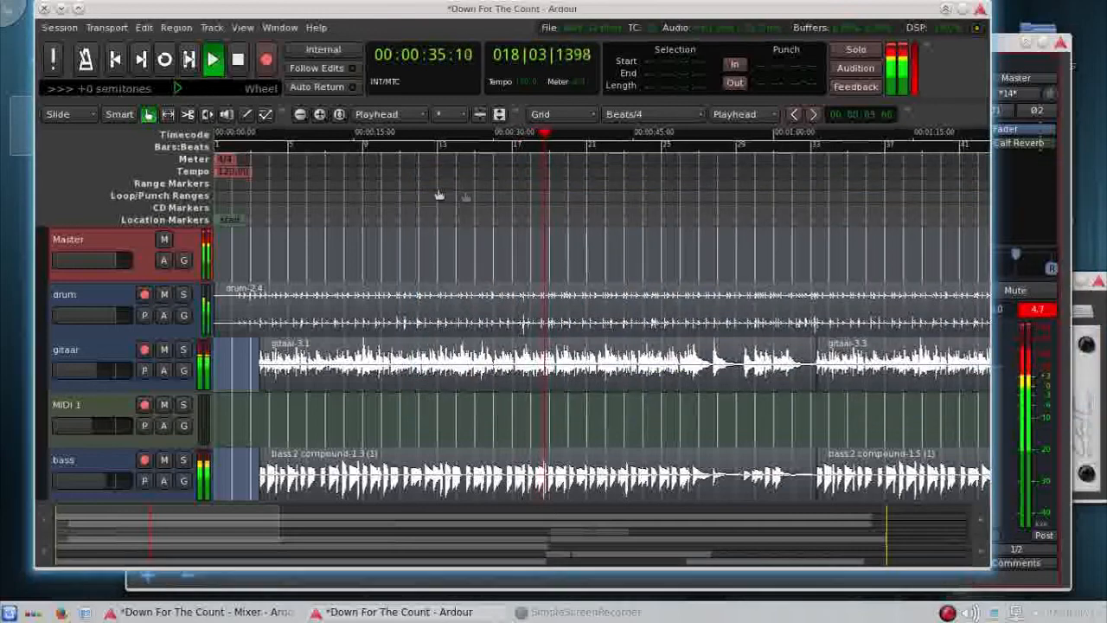
# Step: Lower the vocal Calf Reverb's decay time to about 0.64 s, close its settings, and stop playback
pyautogui.click(1086, 355)
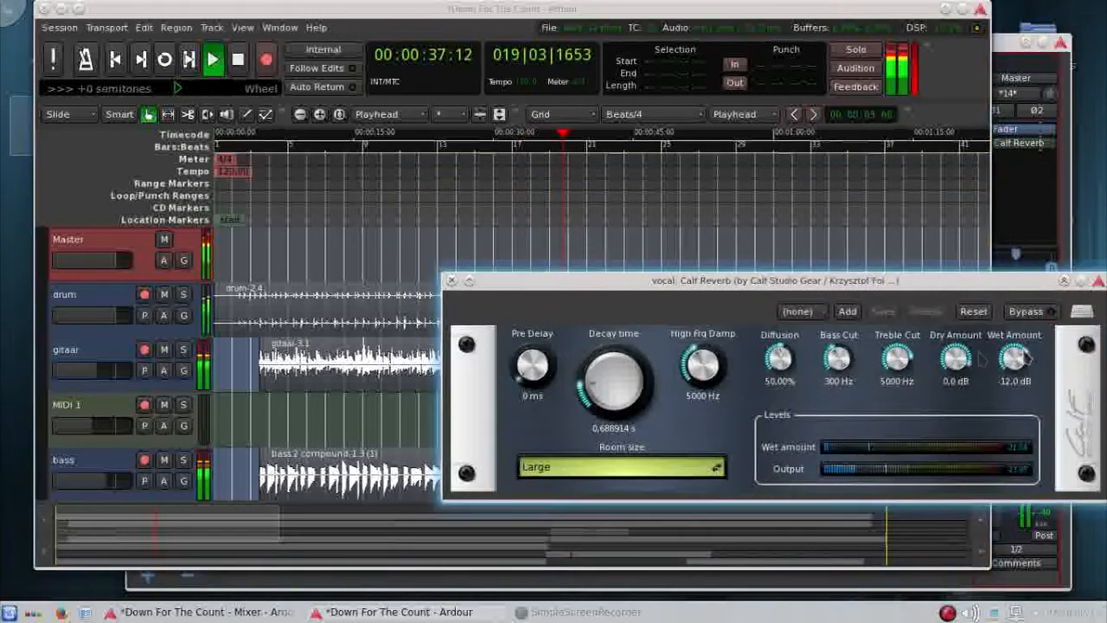
pyautogui.scroll(-2, 615, 379)
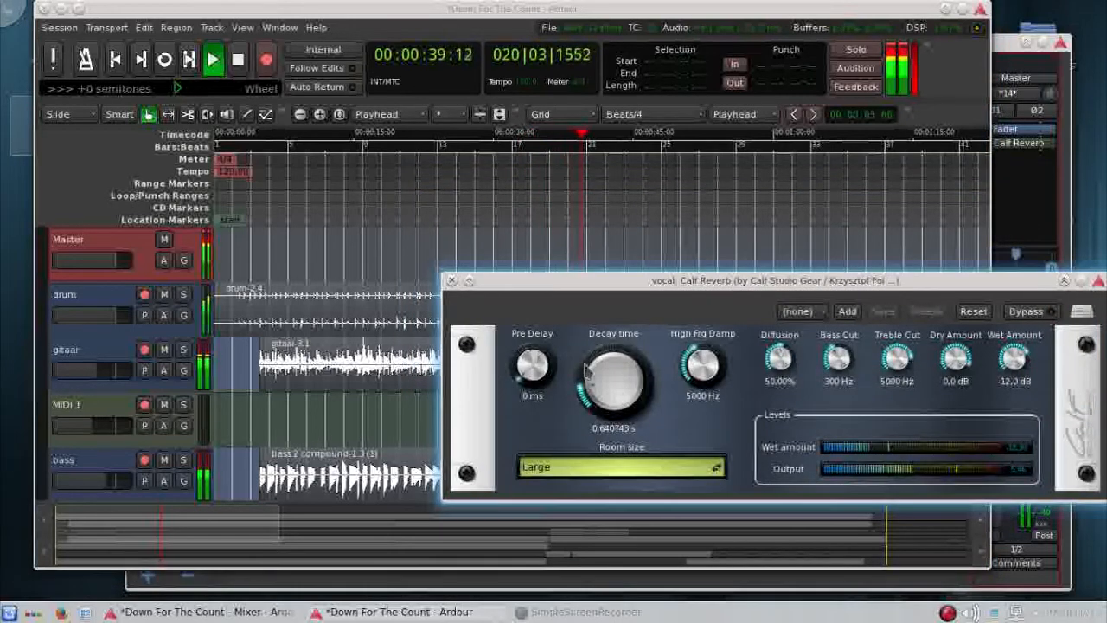
pyautogui.click(1069, 227)
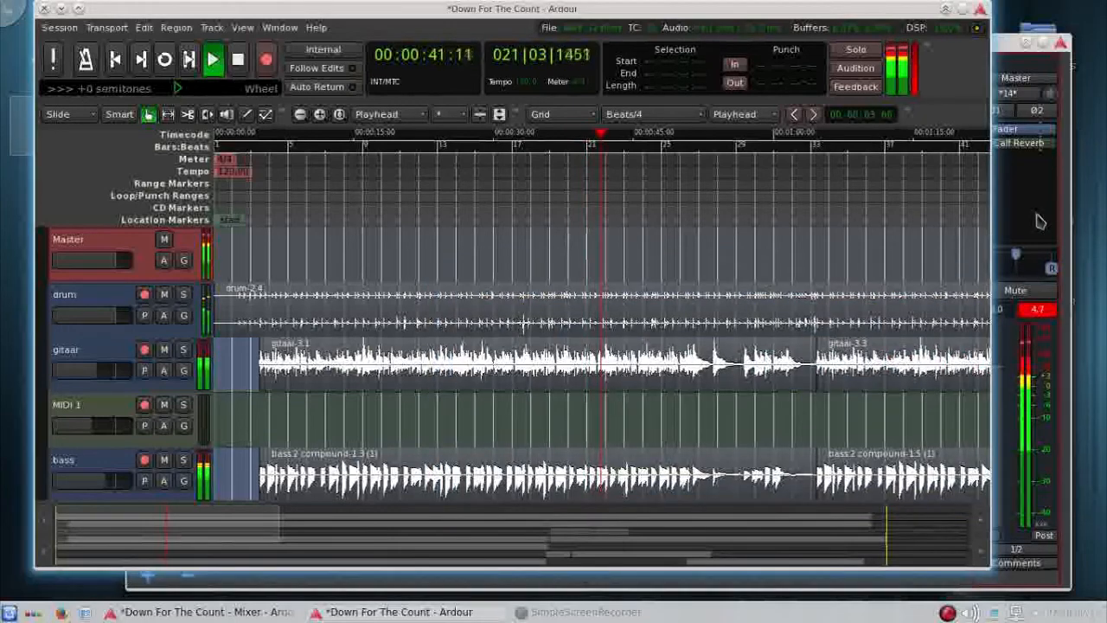
pyautogui.click(1040, 222)
pyautogui.click(304, 15)
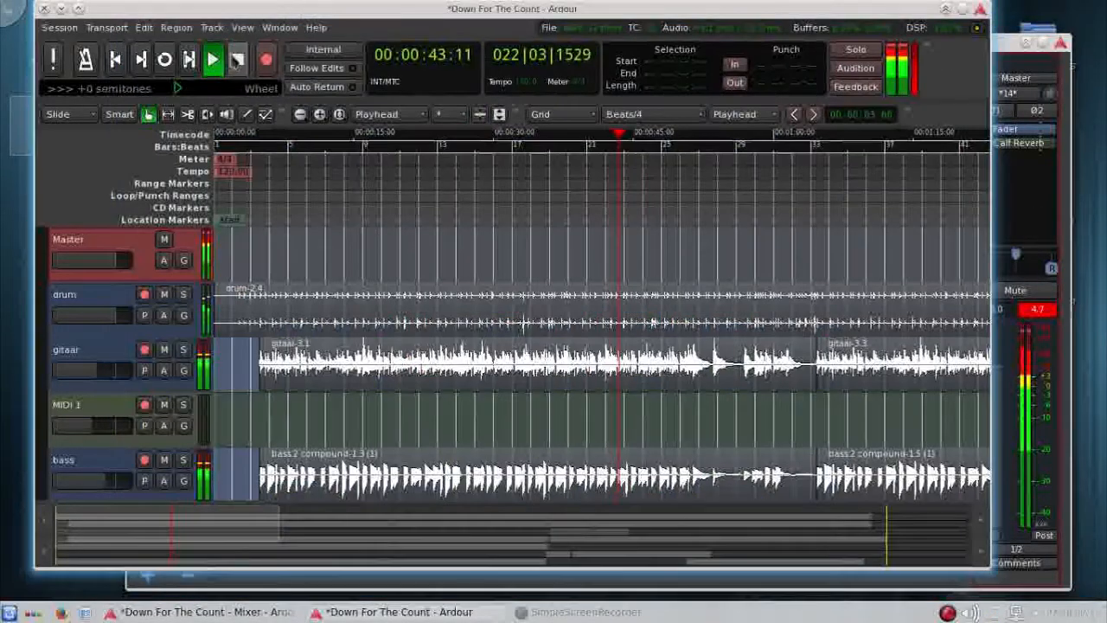
pyautogui.click(238, 58)
# Step: Add the favorite plugin Calf Limiter after the reverb on the Master strip and set its limit to -3.1 dB
pyautogui.click(1026, 215)
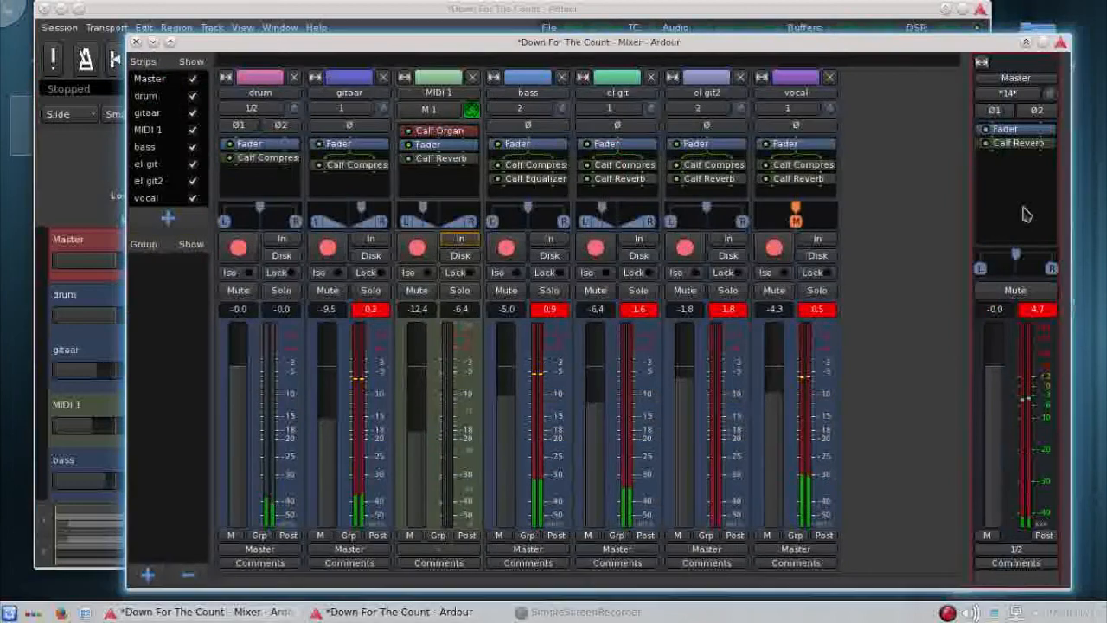
pyautogui.rightClick(1026, 215)
pyautogui.moveTo(1016, 208)
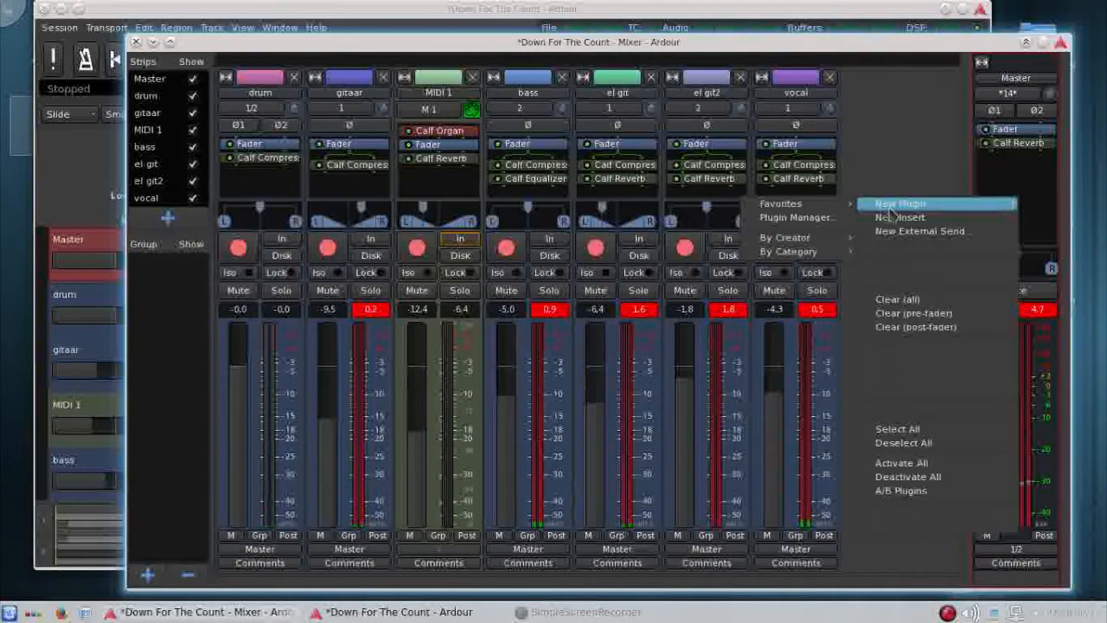
pyautogui.moveTo(782, 204)
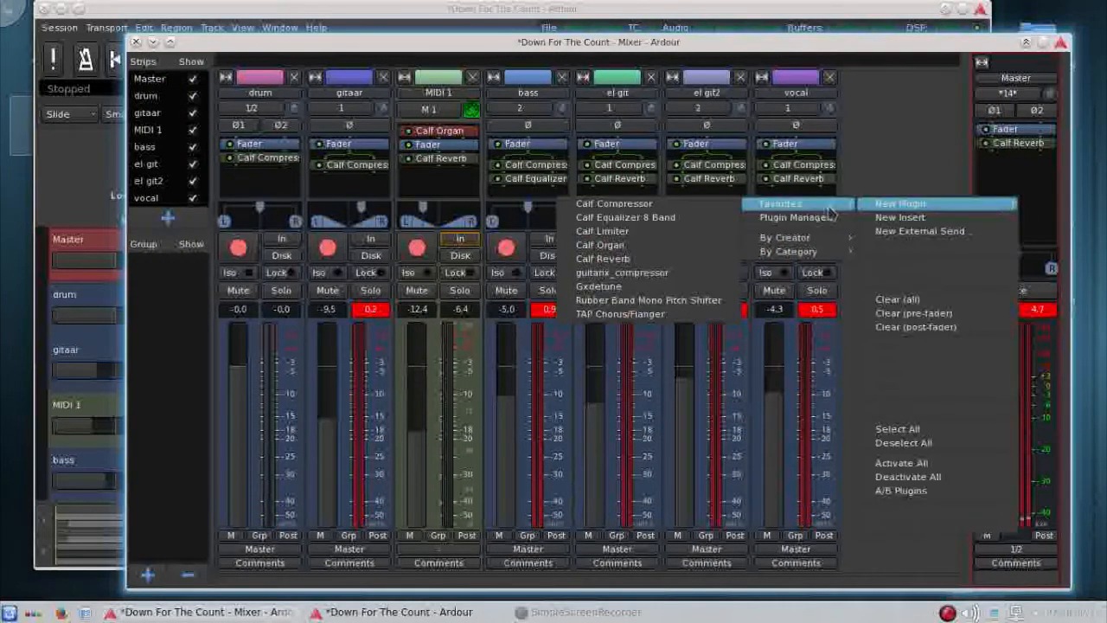
pyautogui.click(644, 232)
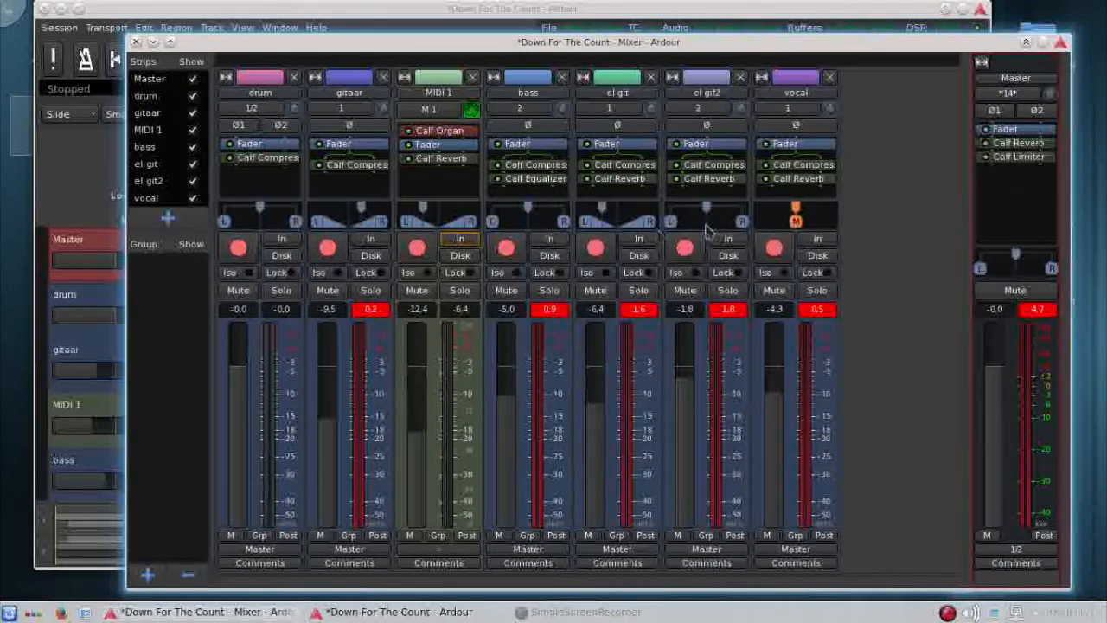
pyautogui.doubleClick(1026, 163)
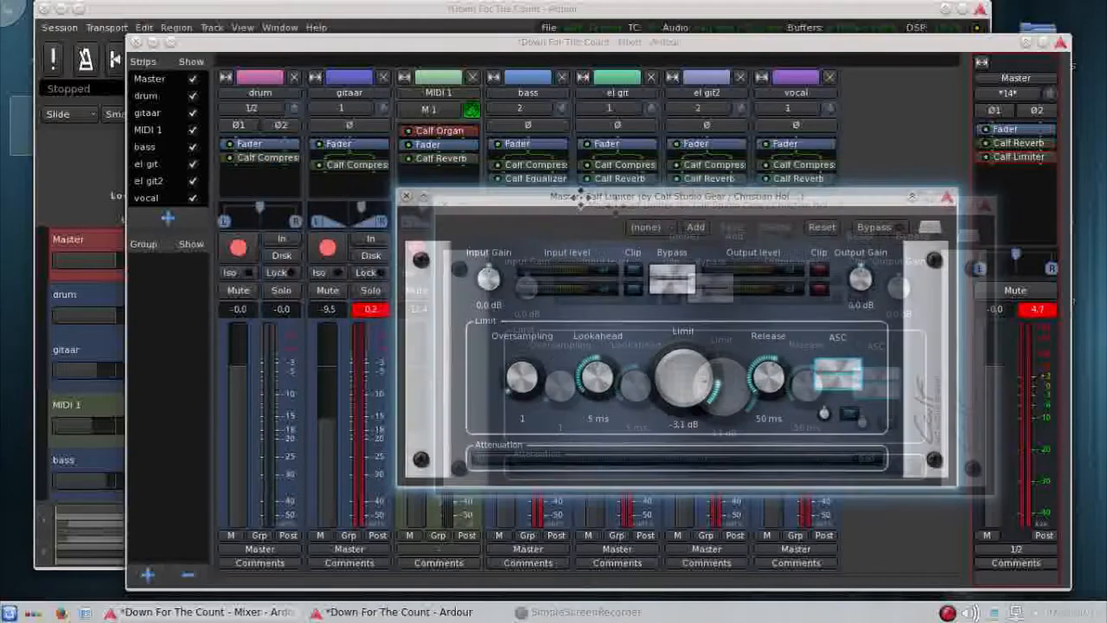
pyautogui.moveTo(436, 180); pyautogui.dragTo(699, 257)
# Step: Return to the editor, show more of the timeline, and play the song from the very start
pyautogui.click(495, 12)
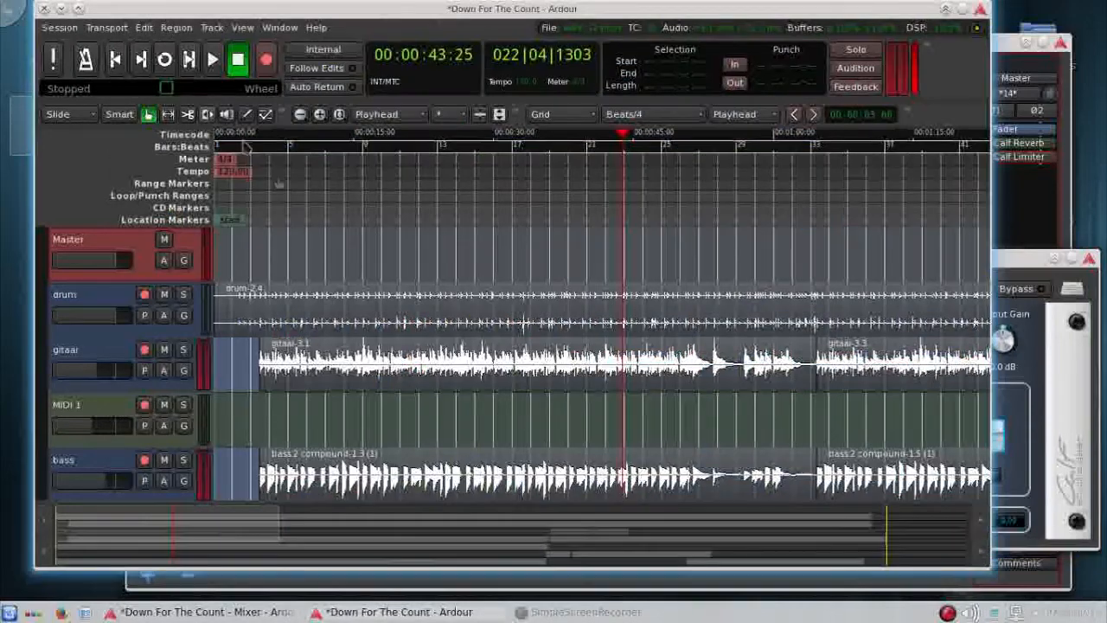
pyautogui.scroll(-1, 336, 180)
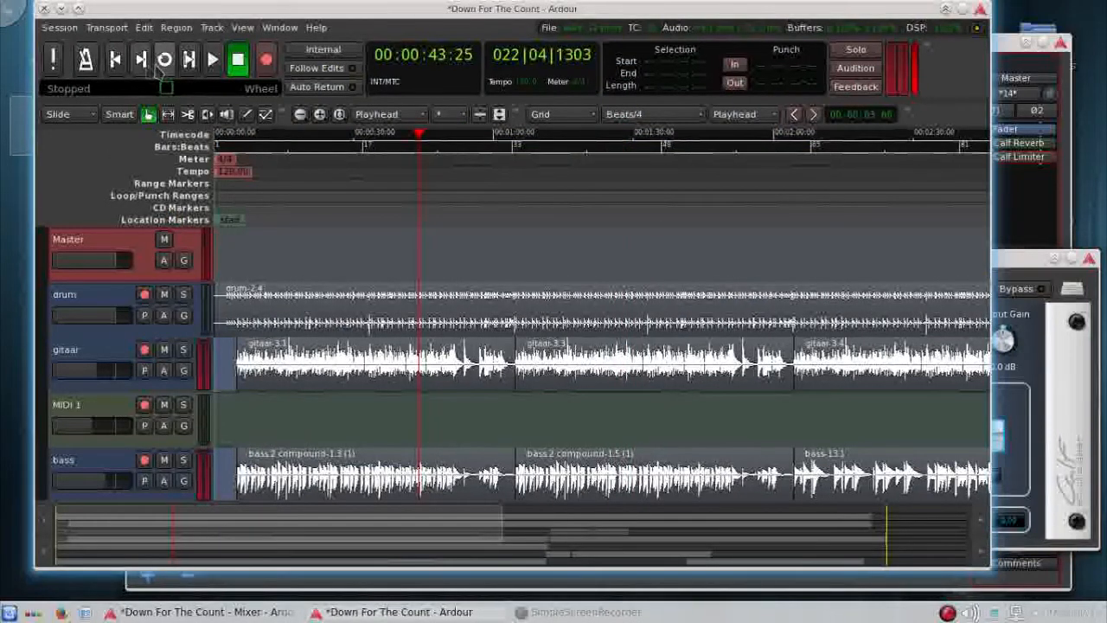
pyautogui.click(117, 62)
pyautogui.click(289, 197)
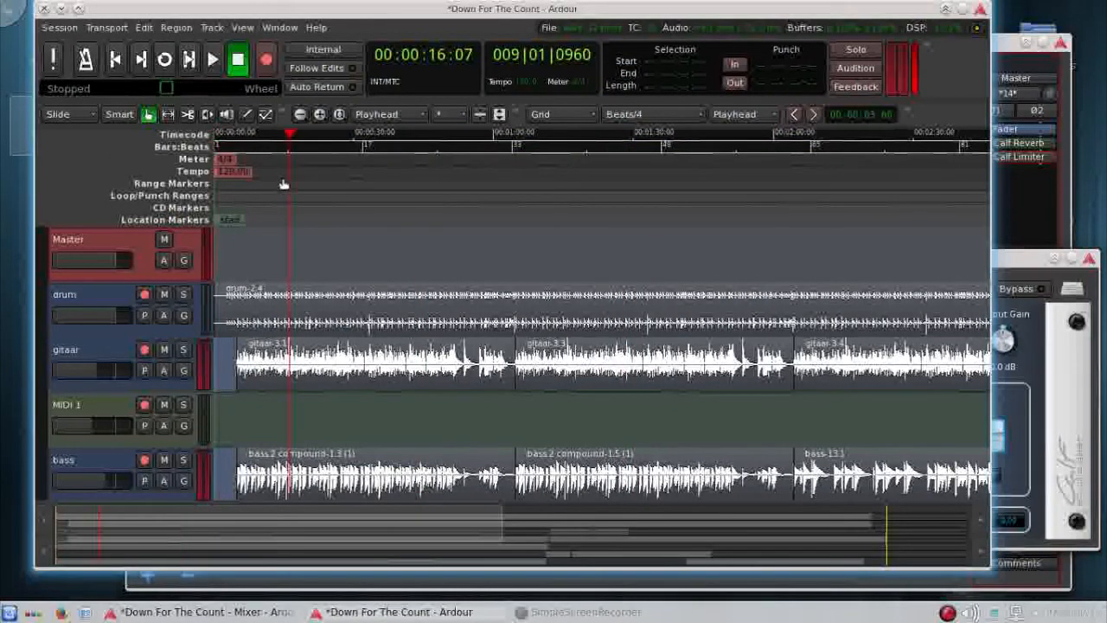
pyautogui.click(115, 61)
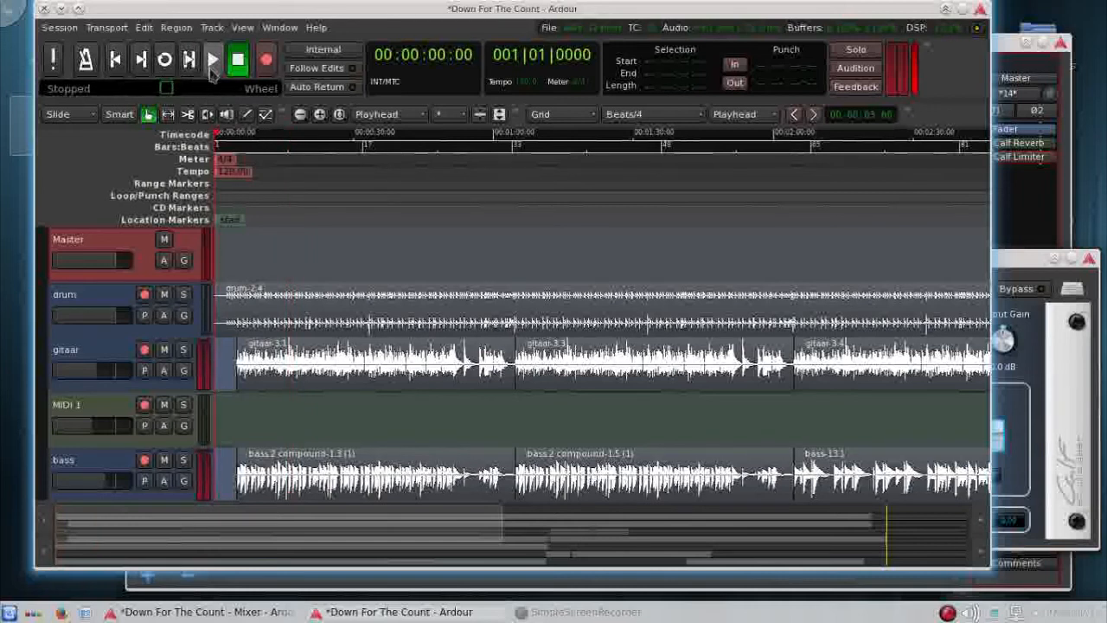
pyautogui.click(211, 66)
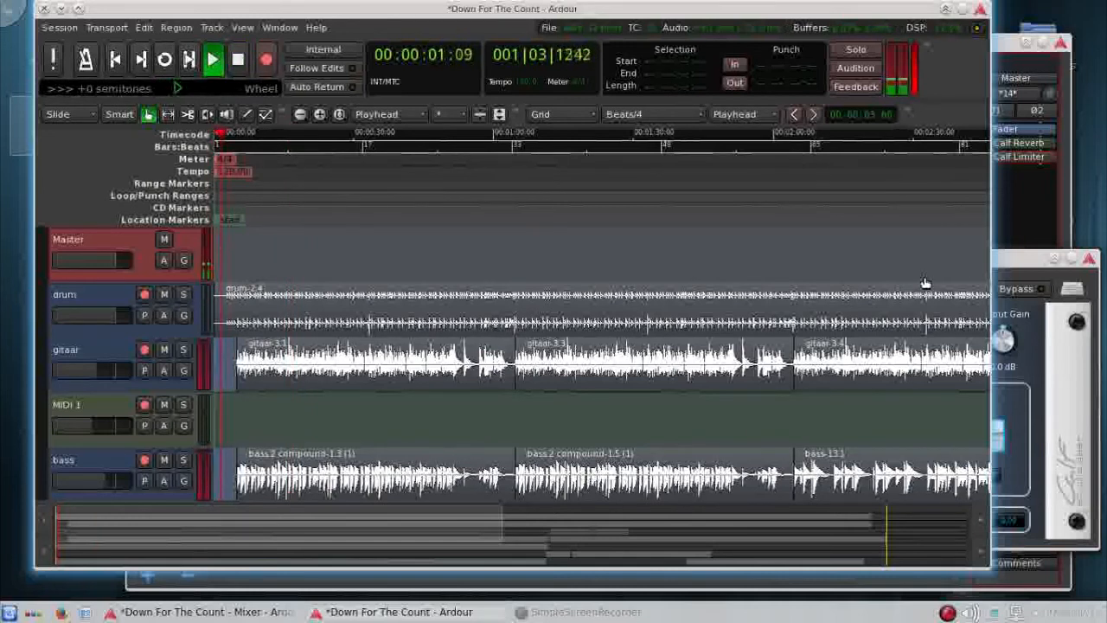
# Step: Toggle the Master Calf Limiter's bypass on and off during playback to compare the limited and unlimited mix
pyautogui.click(1012, 270)
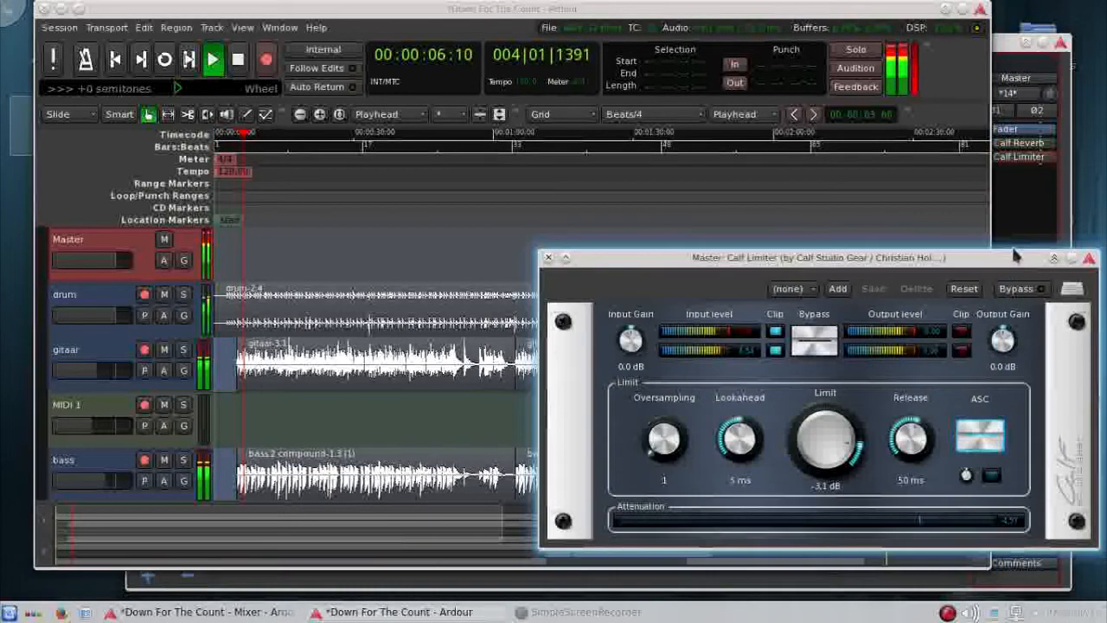
pyautogui.click(822, 349)
pyautogui.click(821, 348)
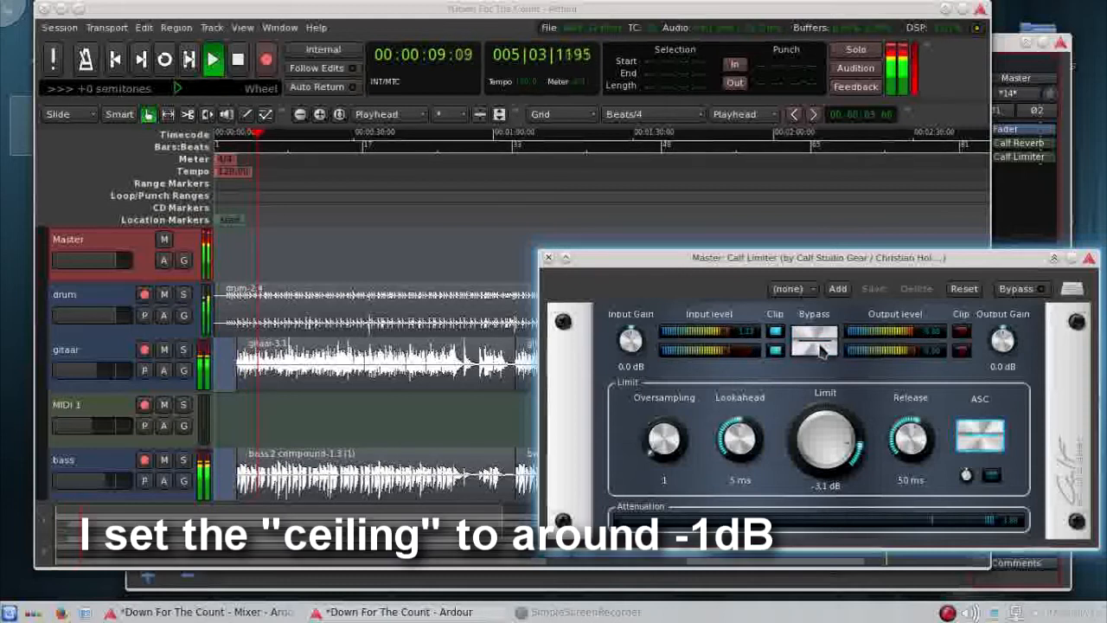
# Step: Set the Master Calf Limiter's output gain to -0.7 dB, limit to -3.4 dB and release to about 251 ms
pyautogui.moveTo(1002, 340); pyautogui.dragTo(1005, 342)
pyautogui.moveTo(855, 445); pyautogui.dragTo(850, 437)
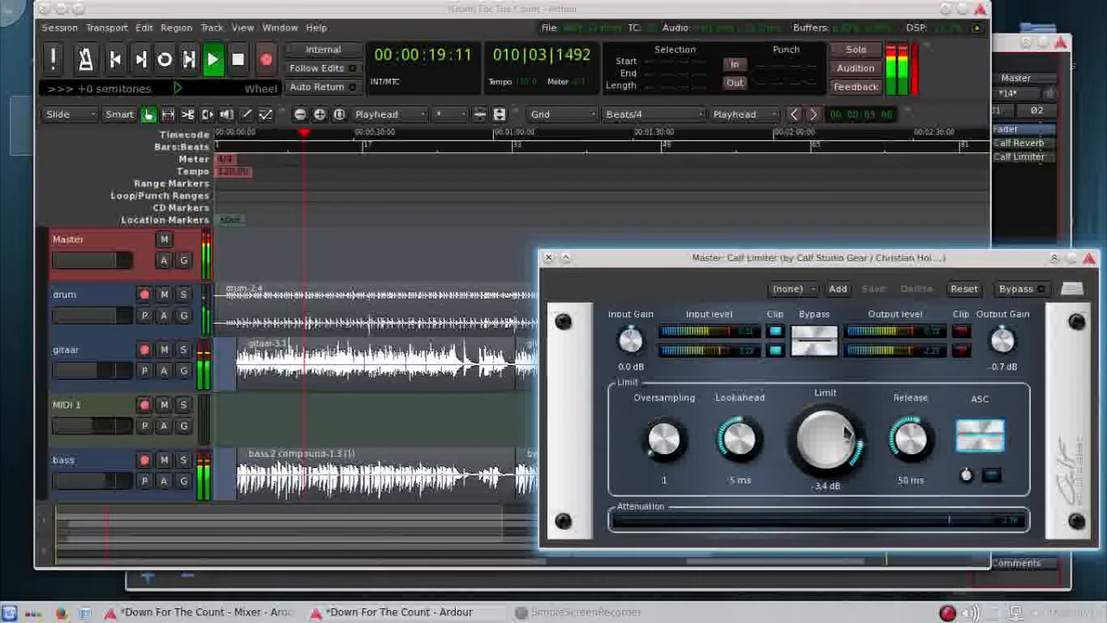
pyautogui.moveTo(902, 442); pyautogui.dragTo(902, 444)
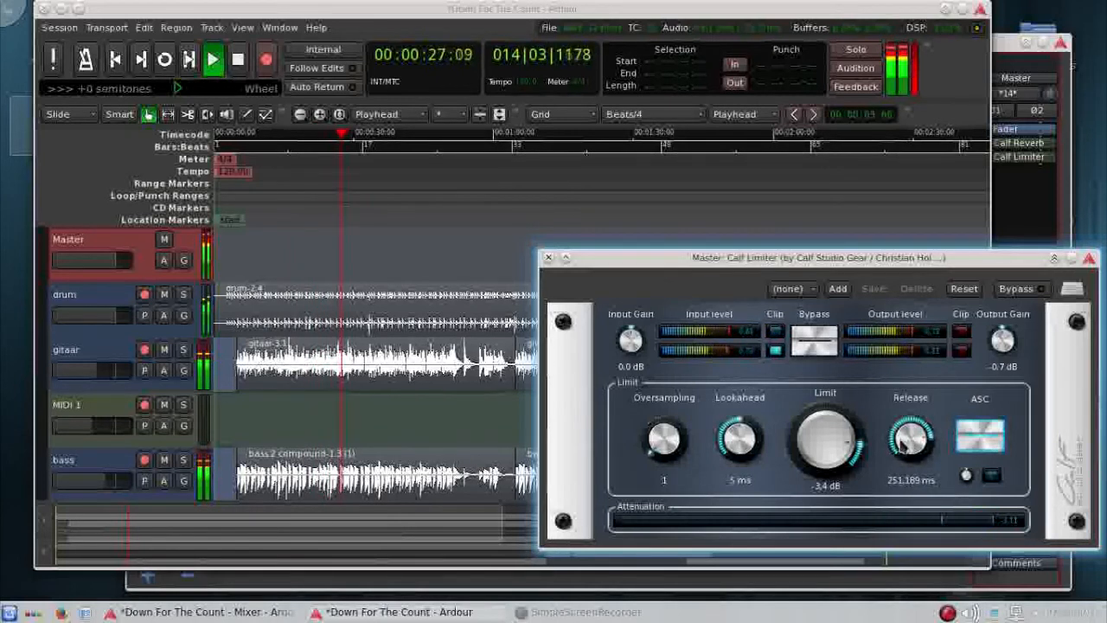
pyautogui.moveTo(923, 439); pyautogui.dragTo(923, 443)
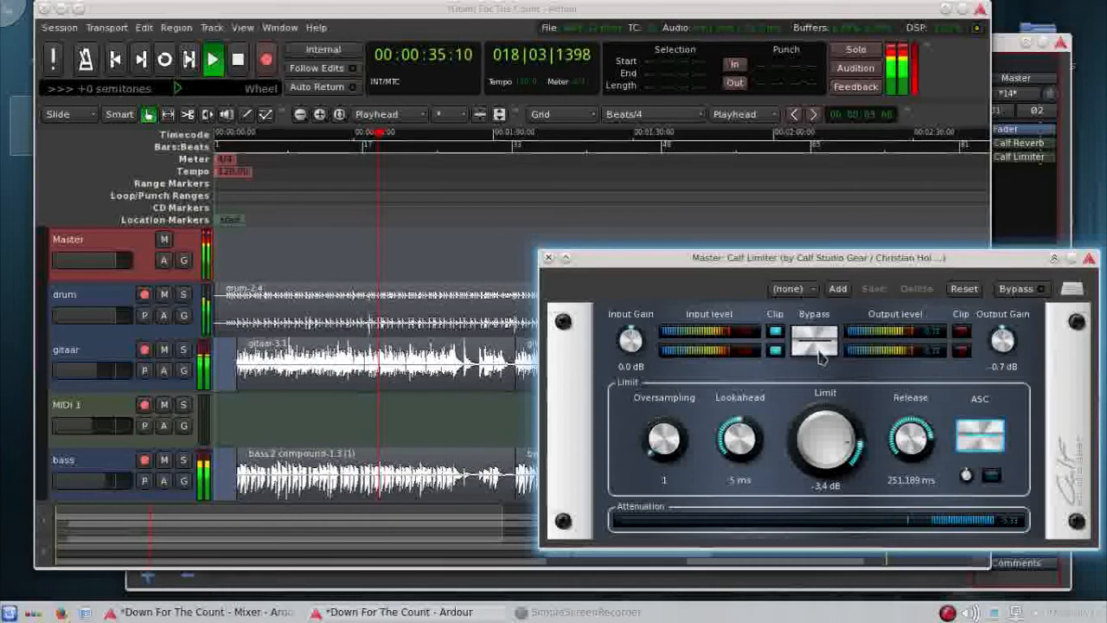
# Step: Compare the mix with the adjusted Master limiter bypassed and active, and stop playback
pyautogui.click(815, 341)
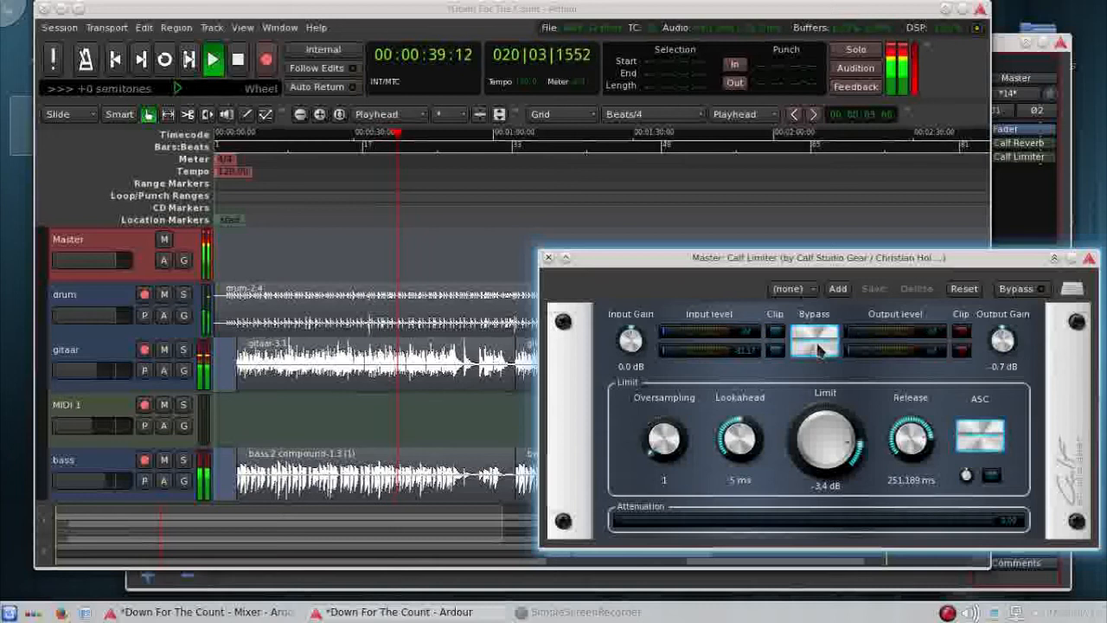
pyautogui.click(817, 346)
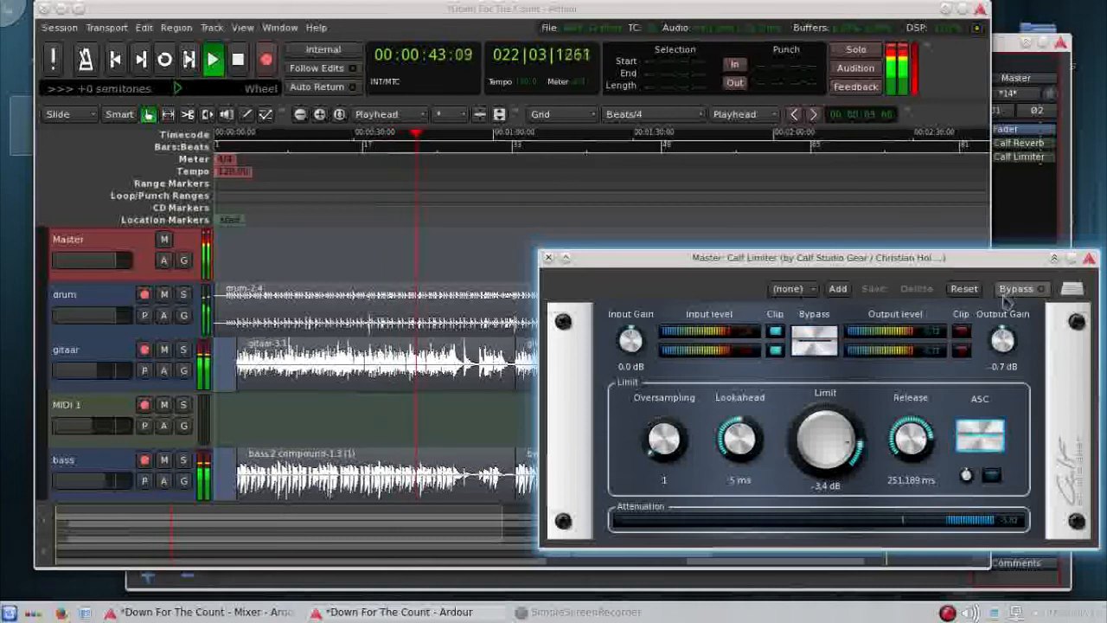
pyautogui.click(237, 59)
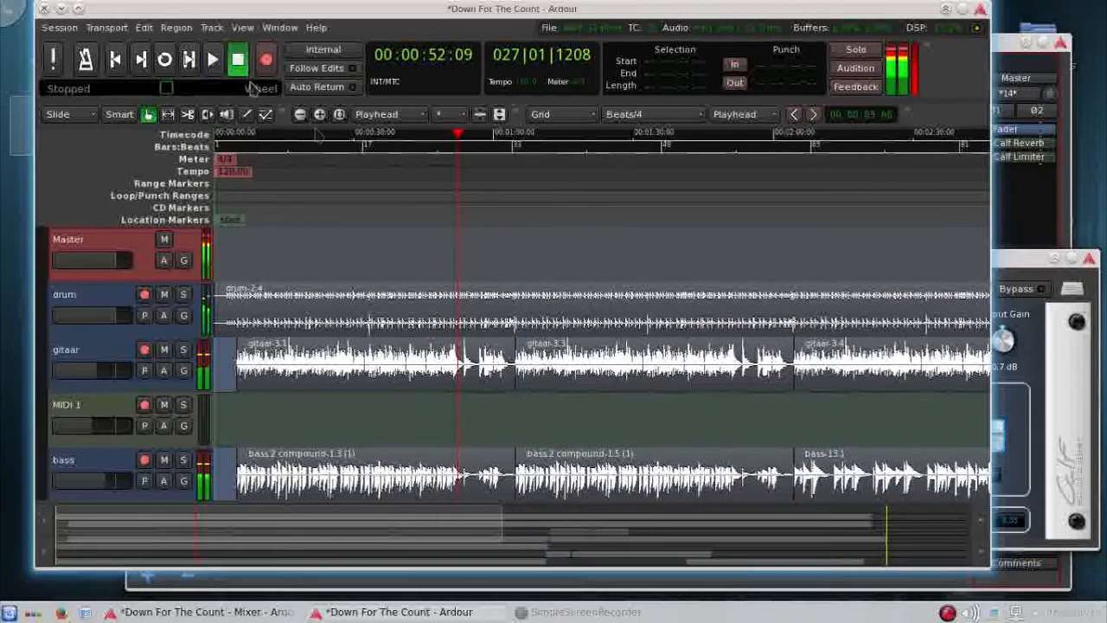
# Step: Close the Calf Limiter settings and bring the mixer window to the front
pyautogui.click(1014, 270)
pyautogui.click(1012, 259)
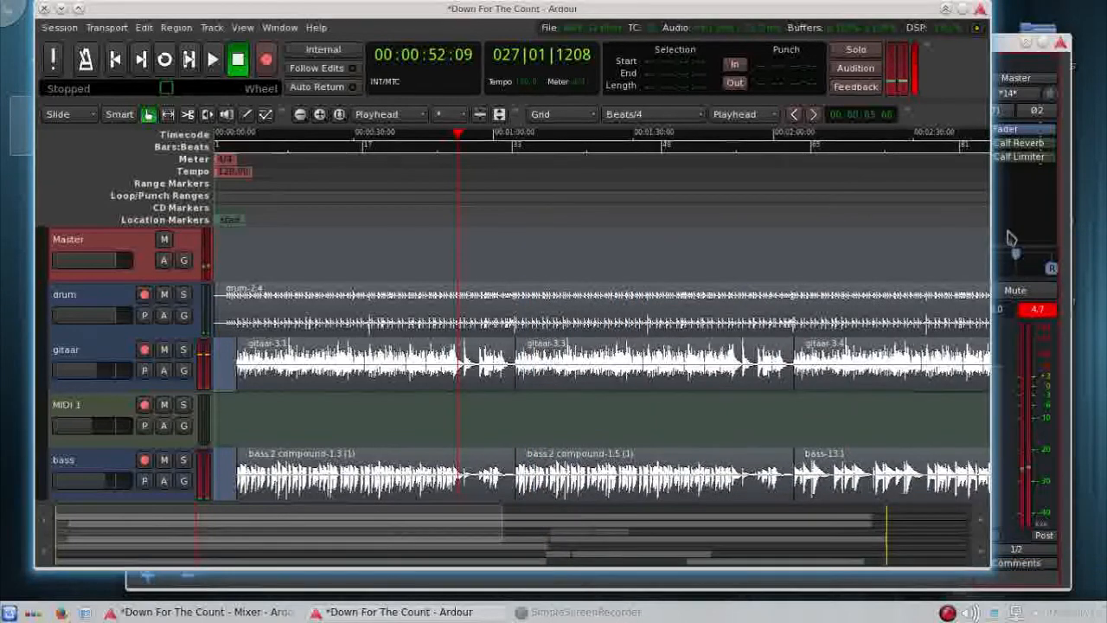
pyautogui.click(1010, 238)
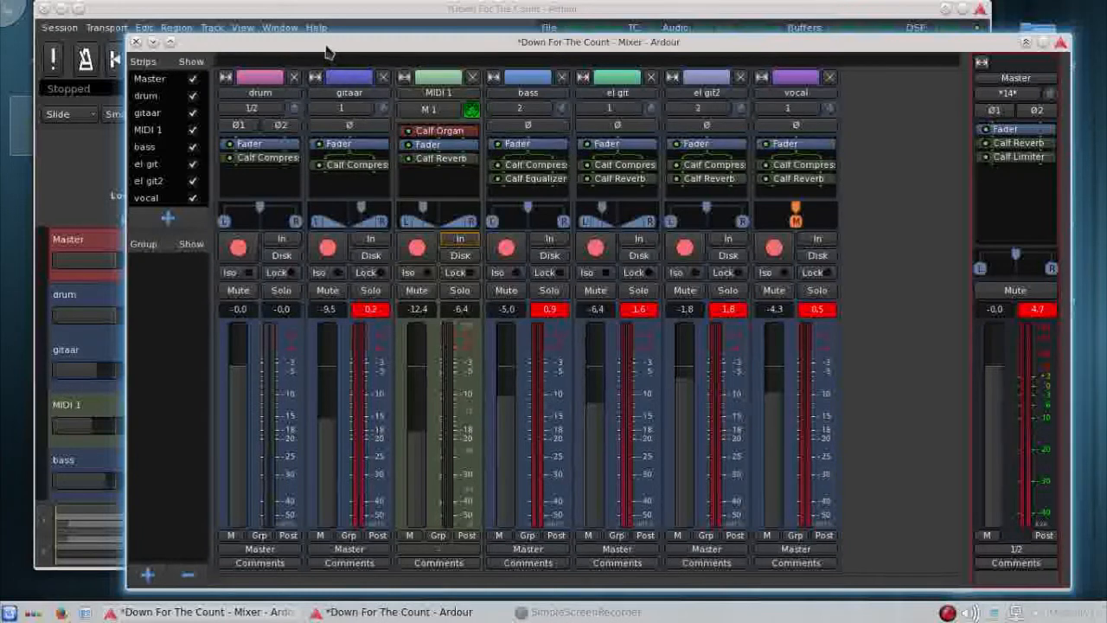
pyautogui.moveTo(326, 48); pyautogui.dragTo(322, 43)
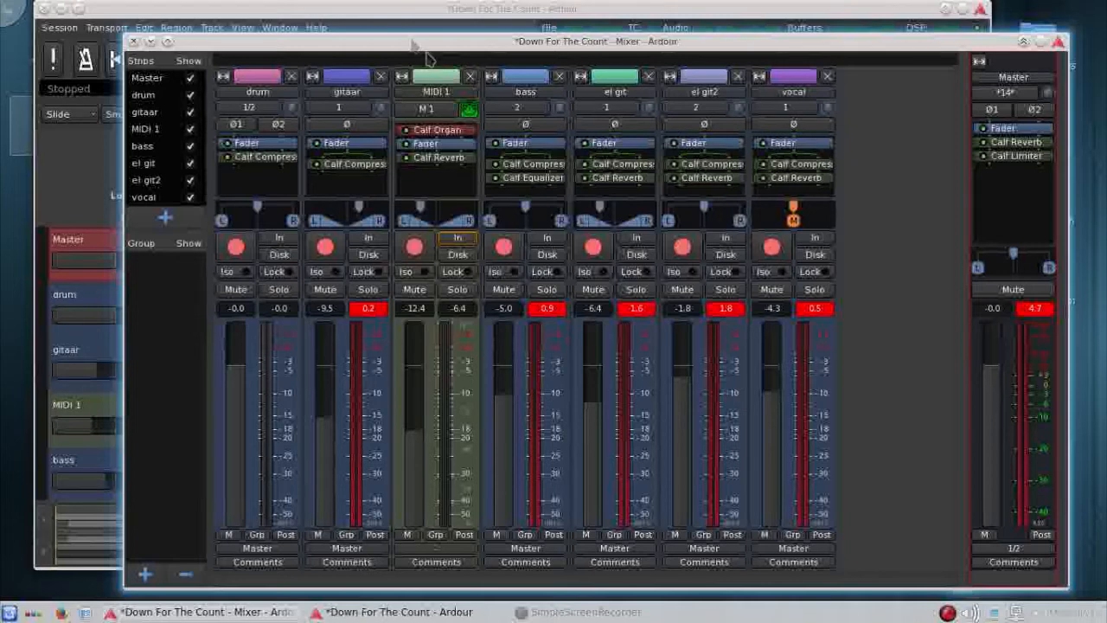
# Step: Return to the editor, move the playhead to the session start with the whole song in view, and save the session
pyautogui.click(377, 18)
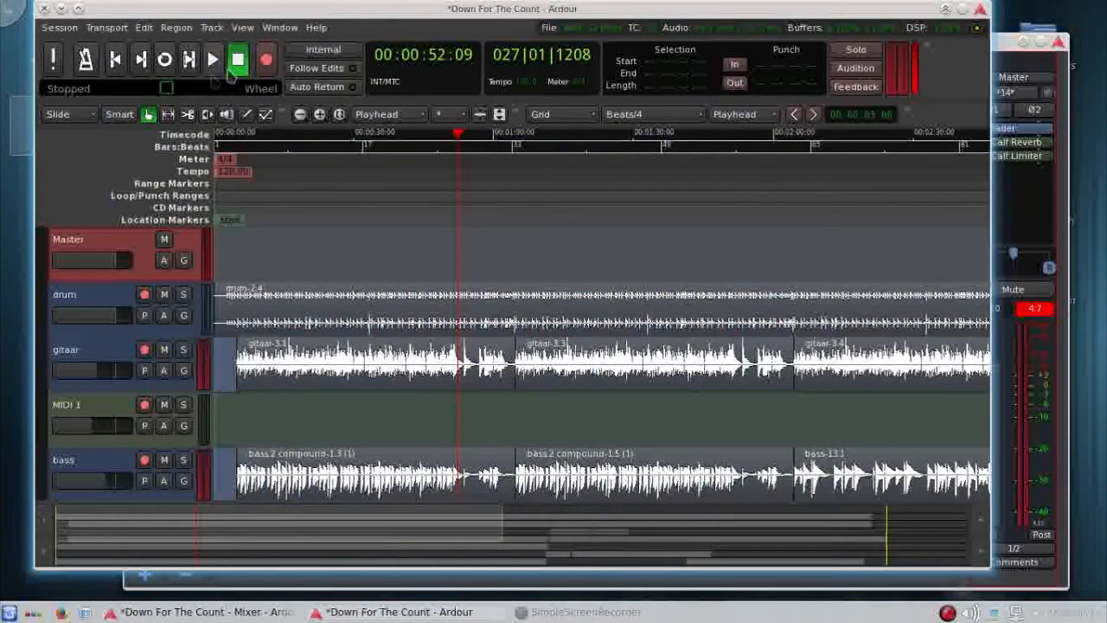
pyautogui.click(121, 64)
pyautogui.scroll(-1, 299, 186)
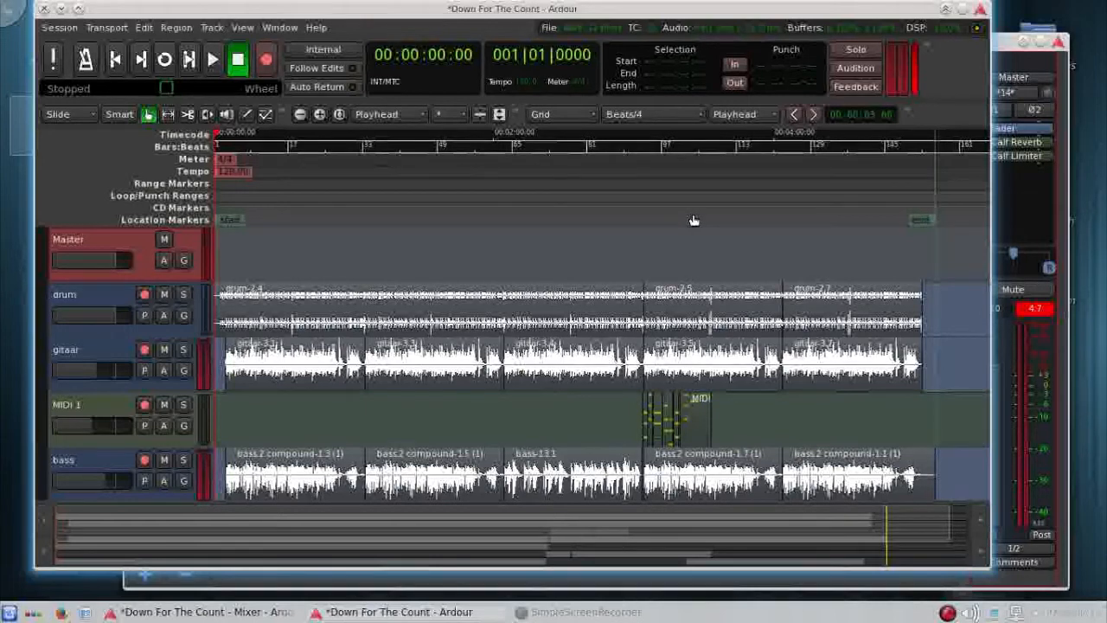
pyautogui.scroll(-1, 607, 261)
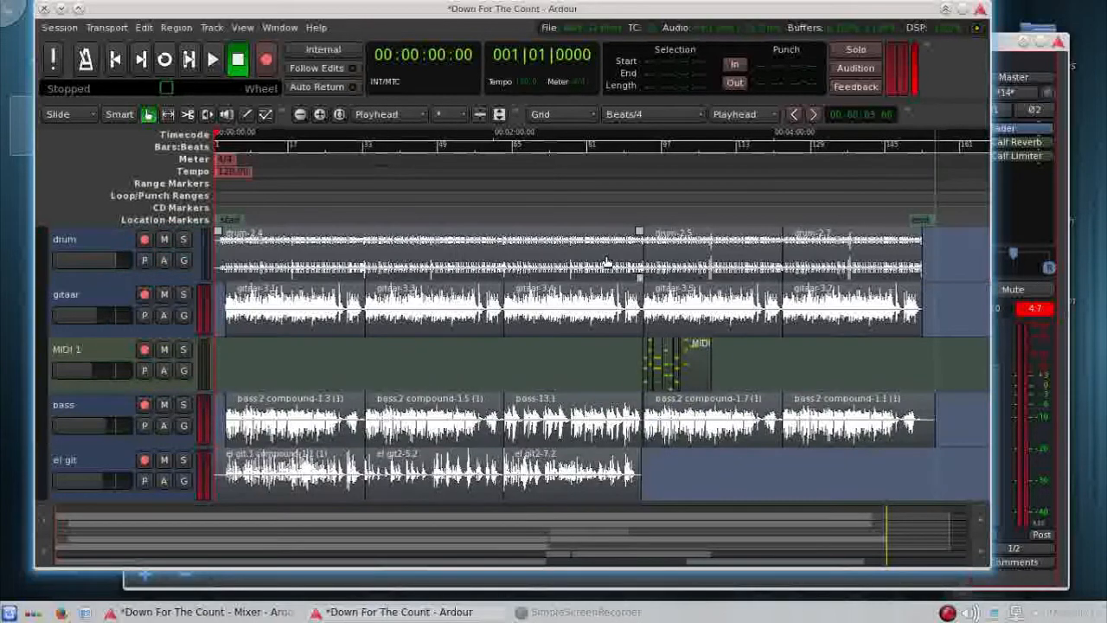
pyautogui.scroll(1, 604, 261)
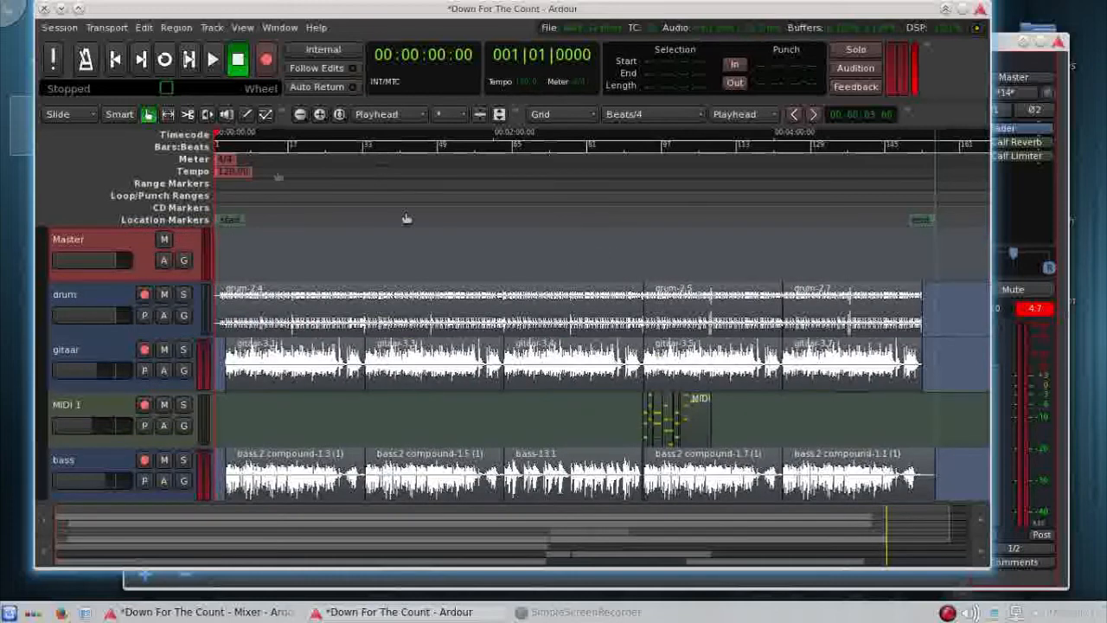
pyautogui.click(59, 27)
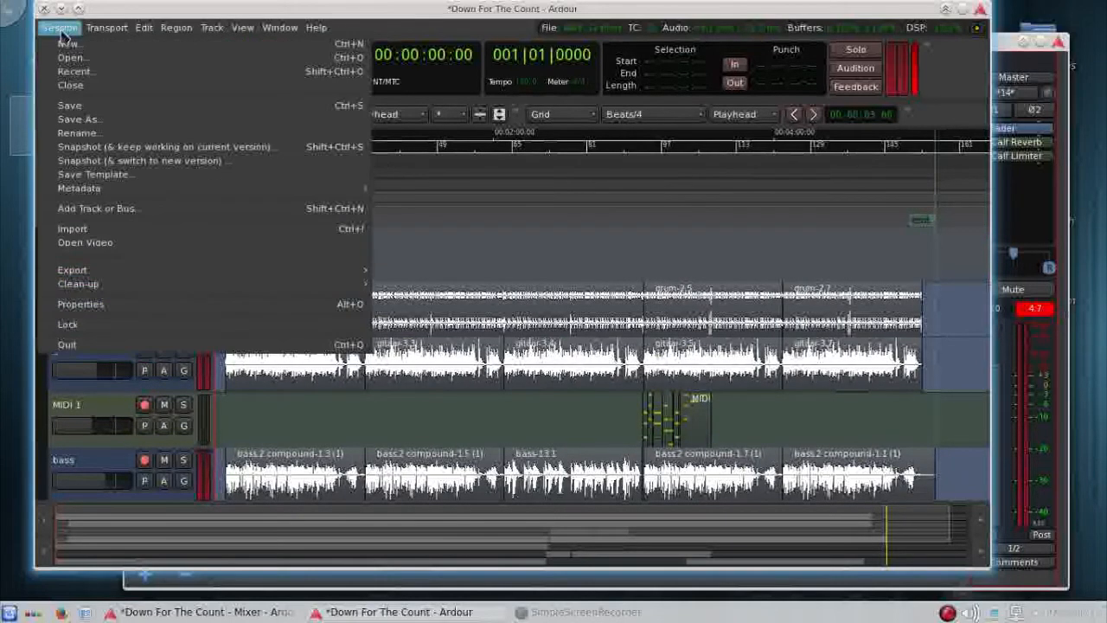
pyautogui.click(70, 106)
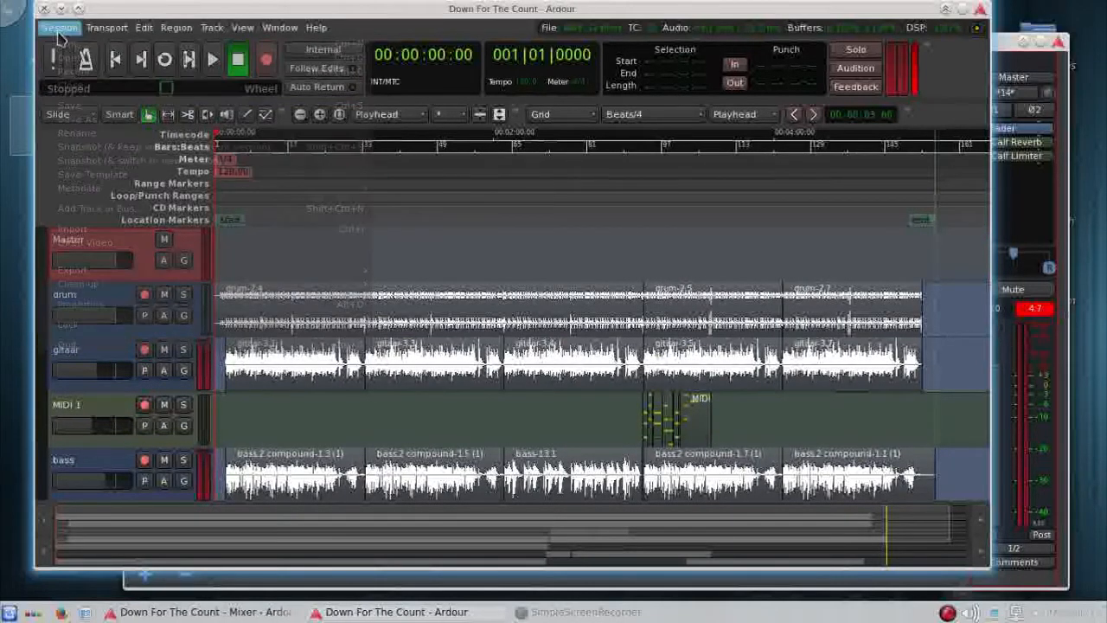
# Step: Start an export to audio file in CD (Red Book) format and include the session name in the filename
pyautogui.click(59, 27)
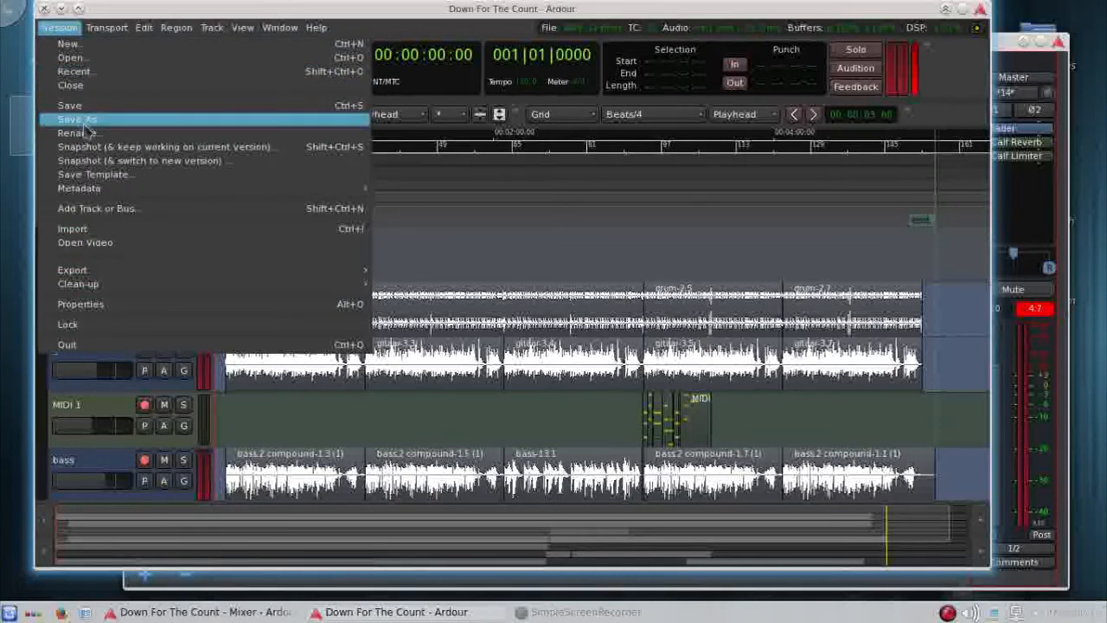
pyautogui.moveTo(124, 271)
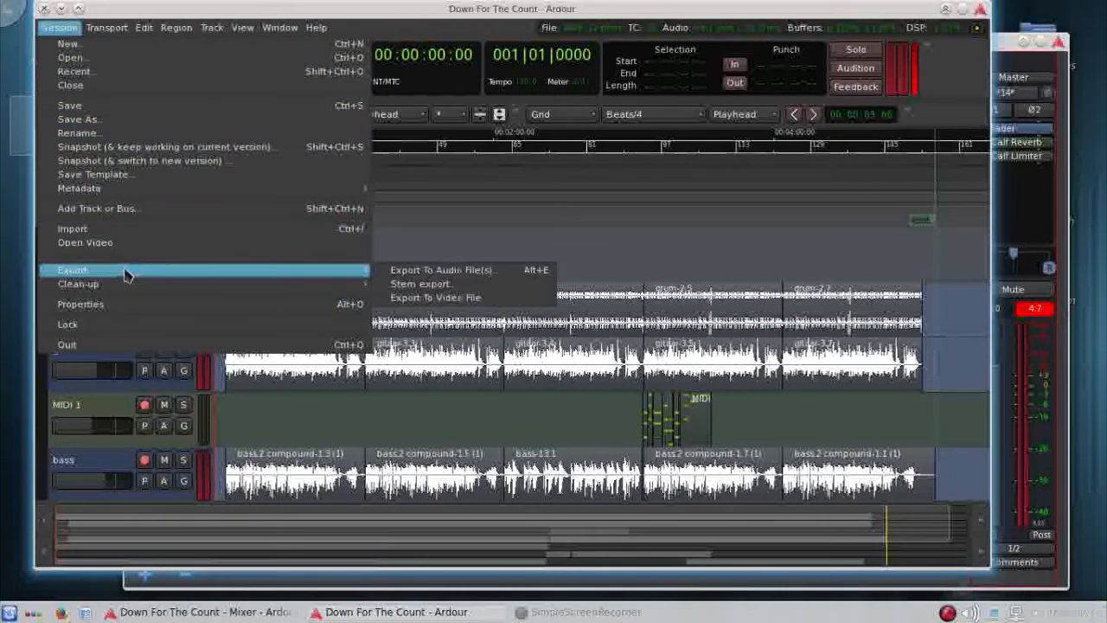
pyautogui.click(441, 270)
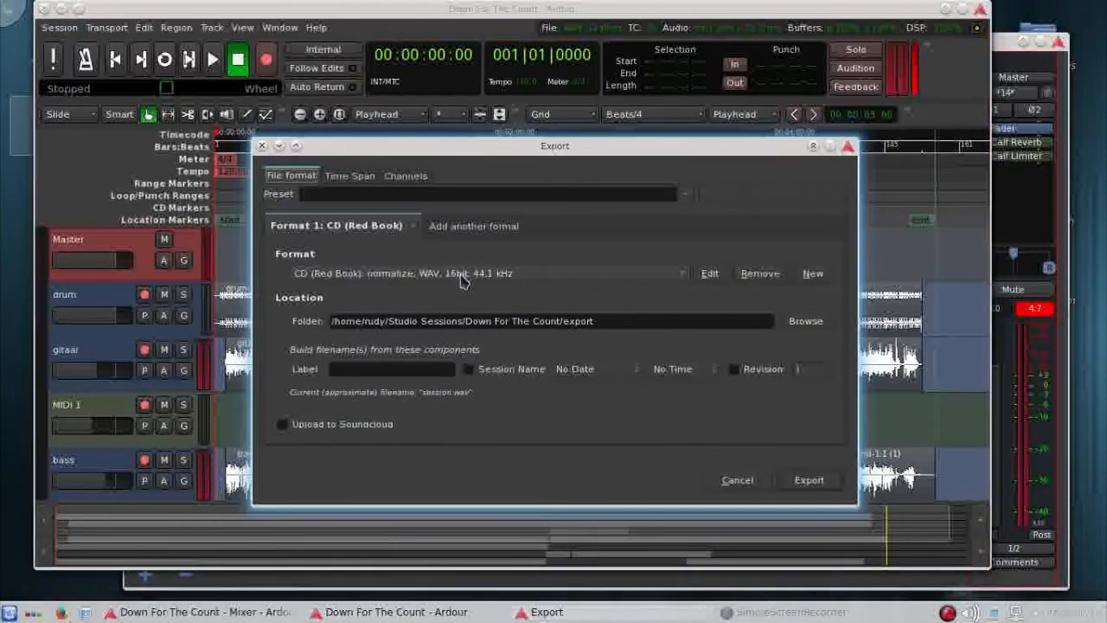
pyautogui.click(468, 369)
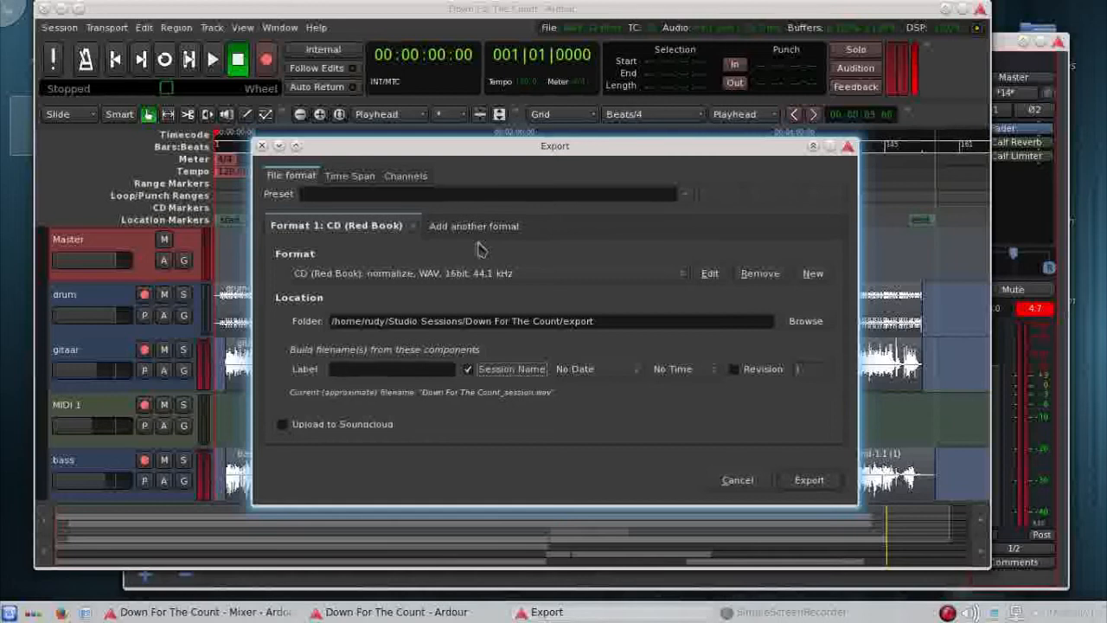
# Step: Check the export's time span and channel settings, and export the Master mix as a CD (Red Book) WAV file
pyautogui.click(366, 178)
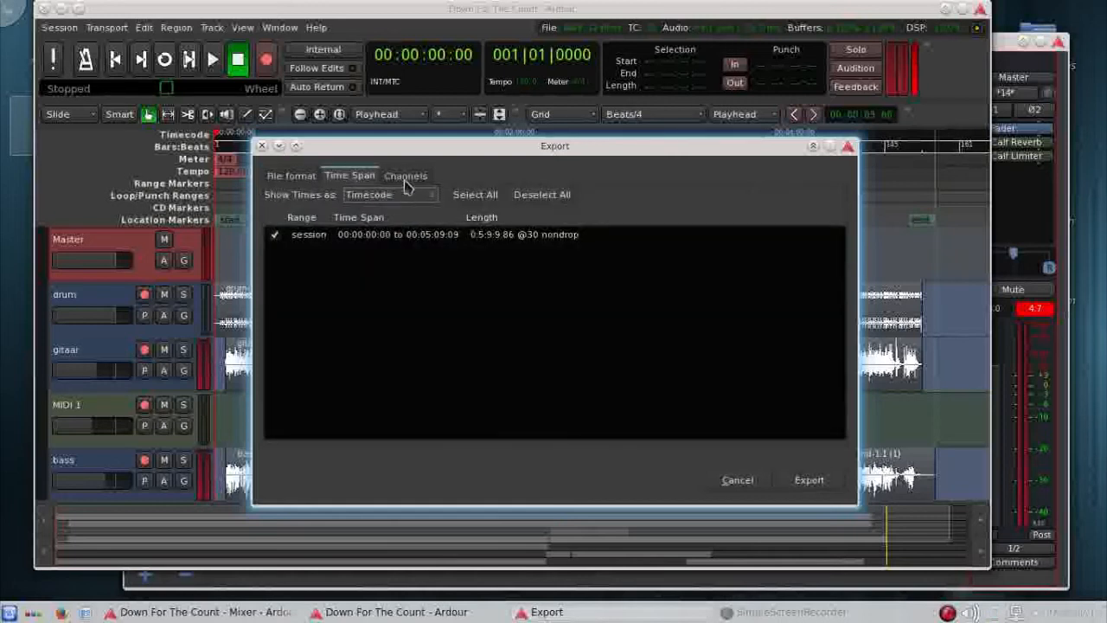
pyautogui.click(406, 177)
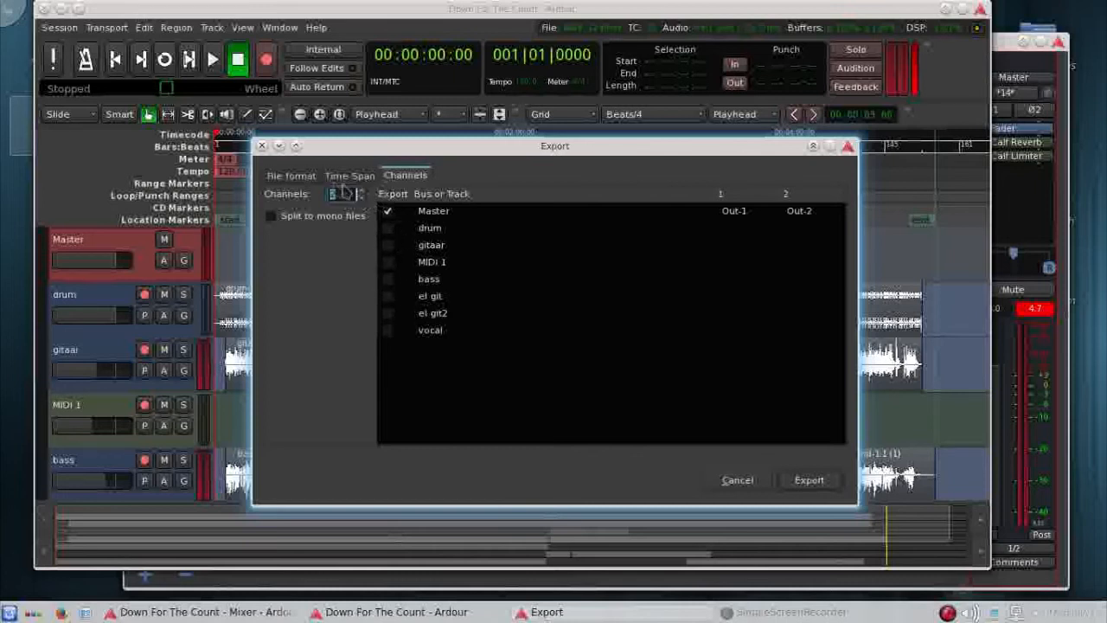
pyautogui.click(301, 178)
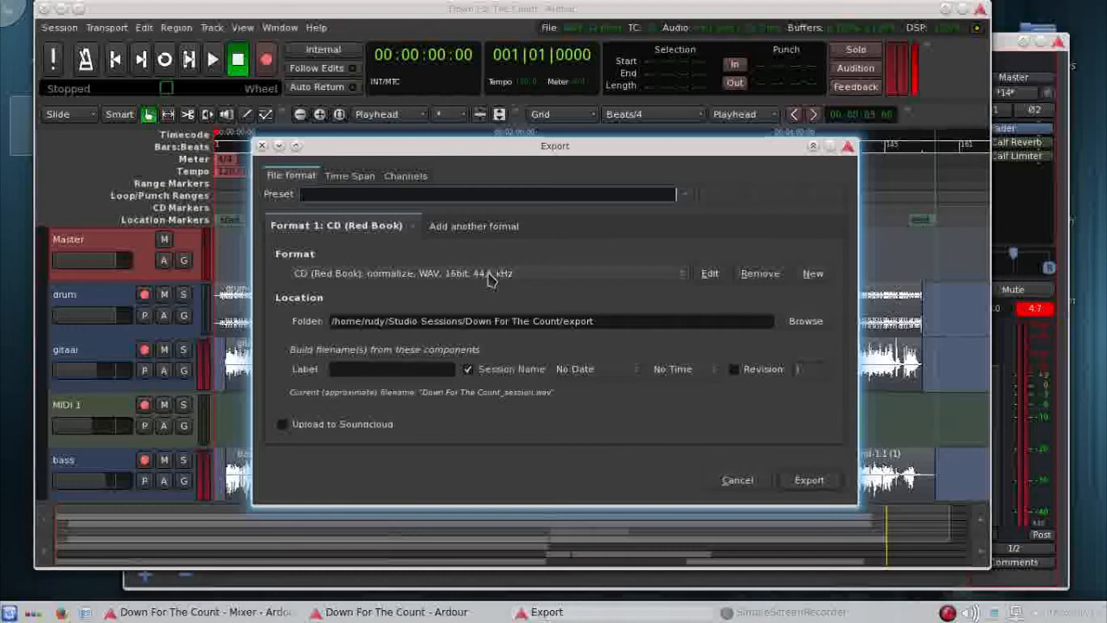
pyautogui.click(808, 480)
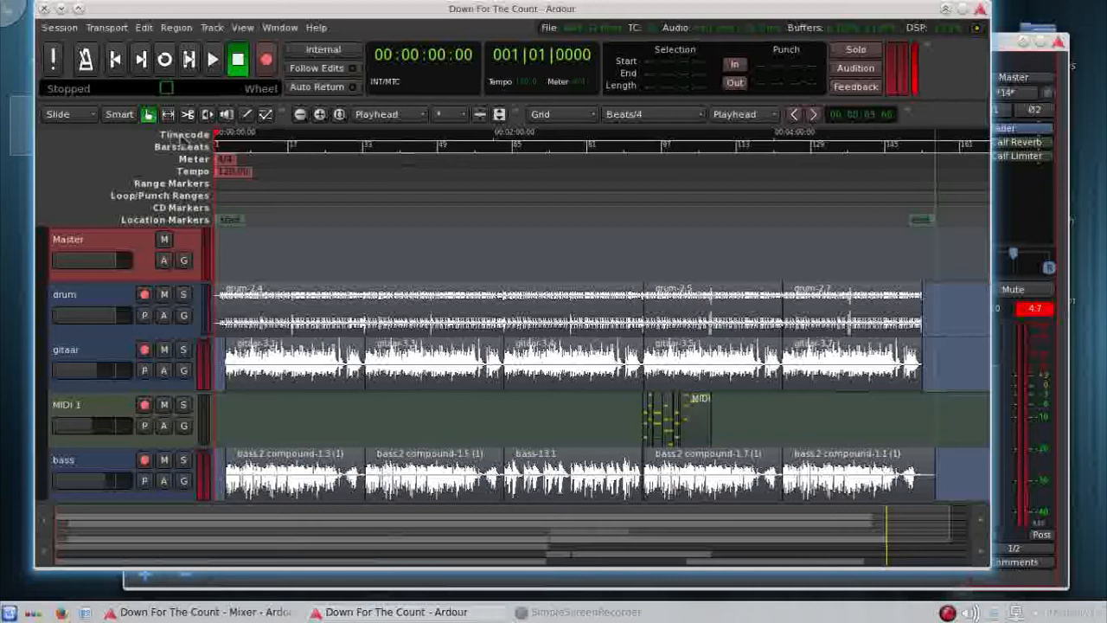
# Step: Start a stem export of the session and show its channel options
pyautogui.click(61, 28)
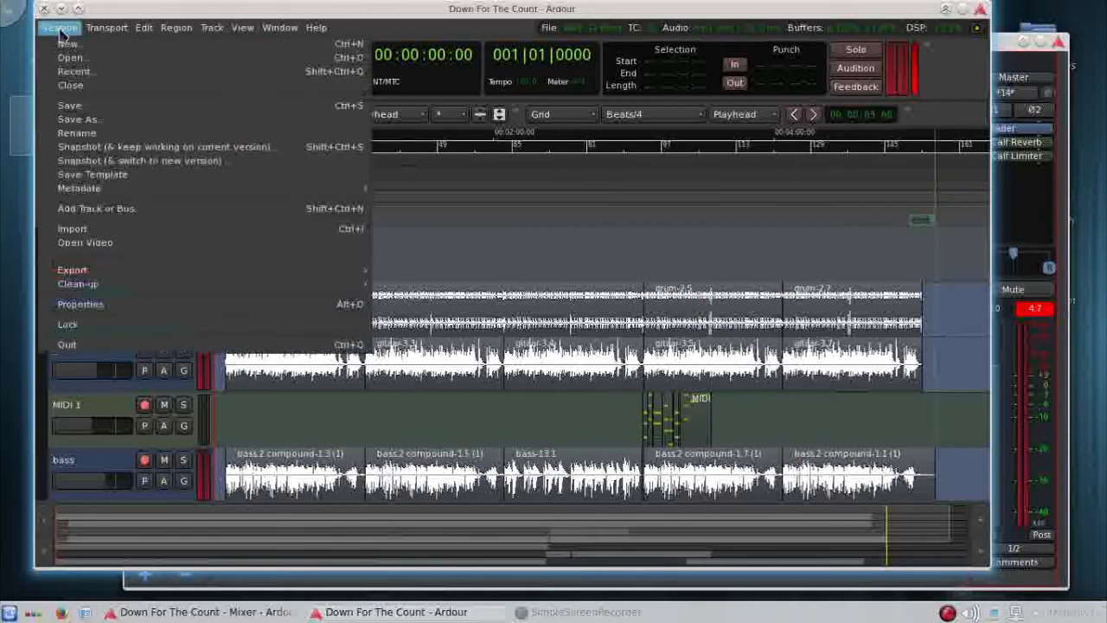
pyautogui.moveTo(76, 270)
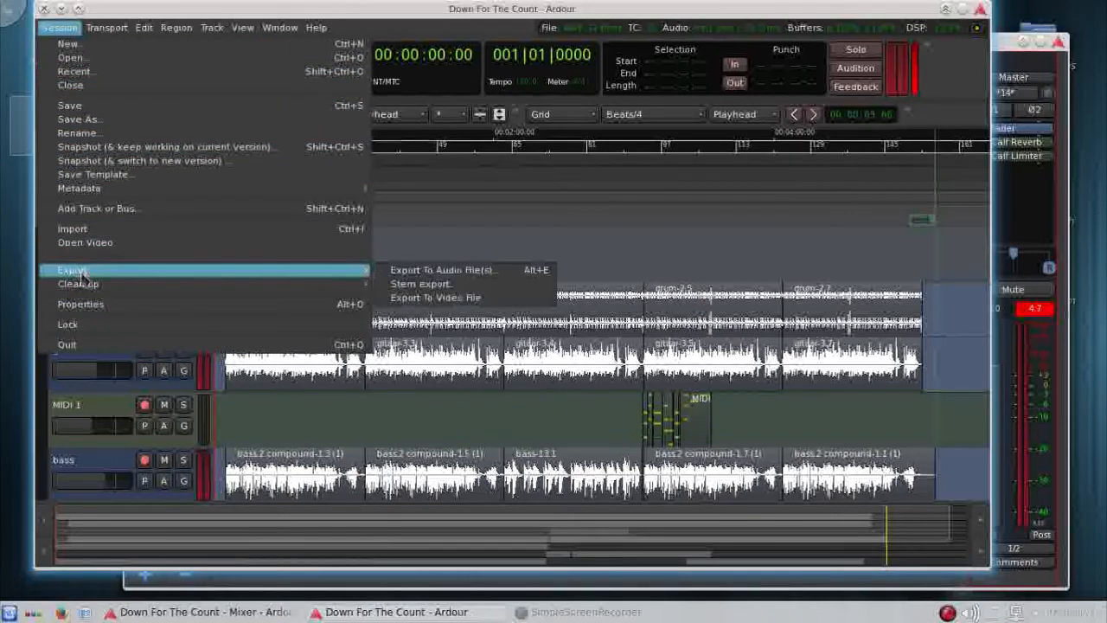
pyautogui.click(417, 285)
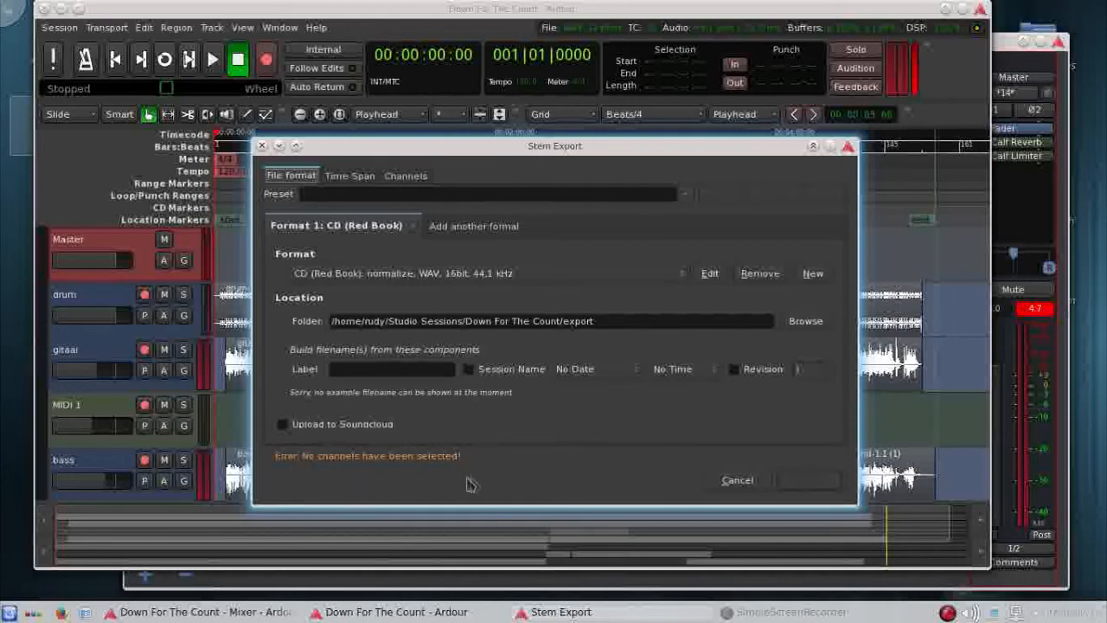
pyautogui.click(406, 176)
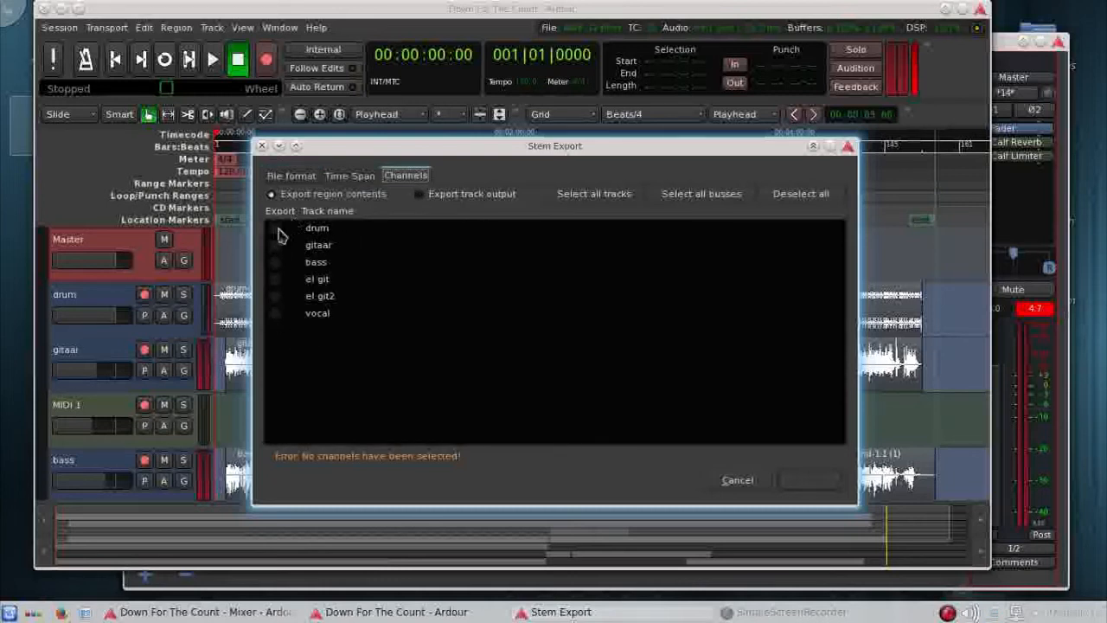
# Step: Switch the stem export source between track output and region contents, ending on region contents
pyautogui.click(420, 195)
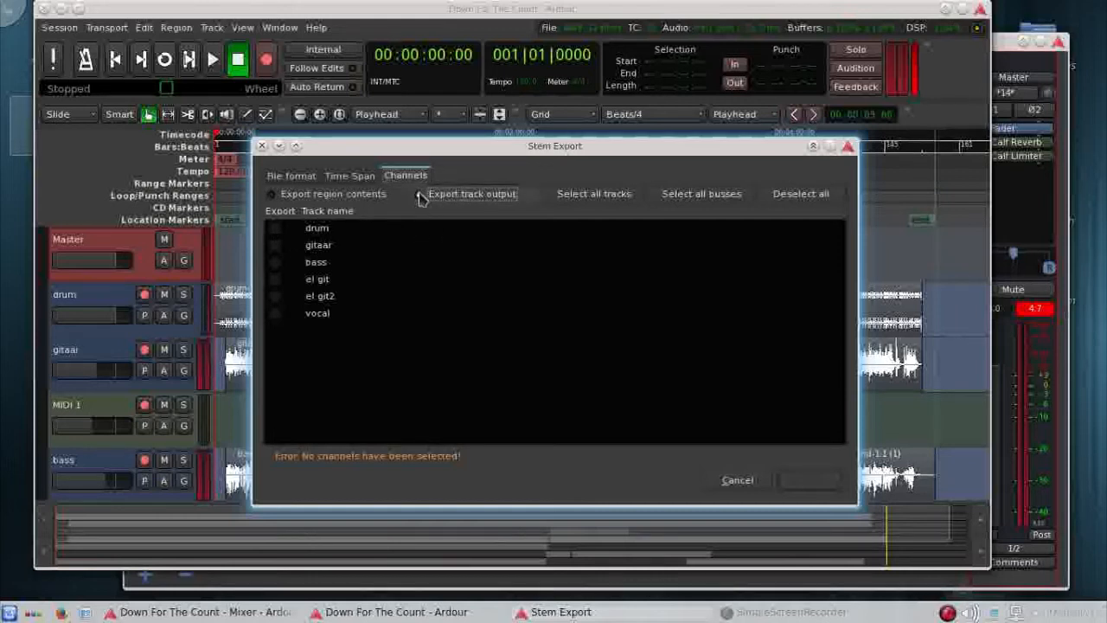
pyautogui.click(274, 194)
pyautogui.click(419, 196)
pyautogui.click(274, 195)
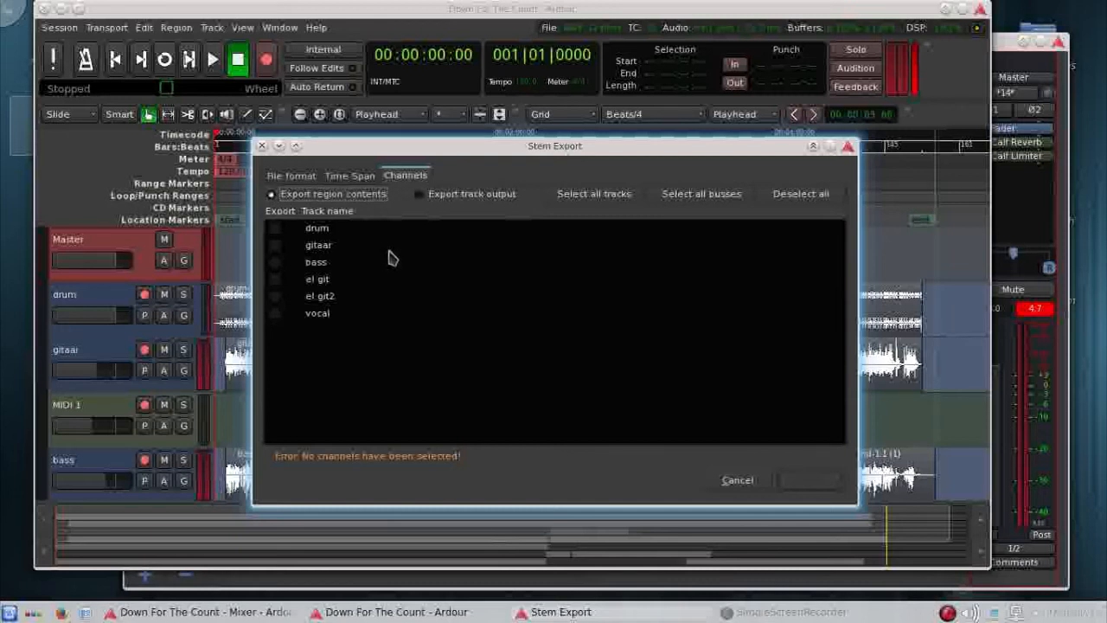
# Step: Try selecting all tracks and busses with track output as the source, and return to region contents with everything deselected
pyautogui.click(596, 198)
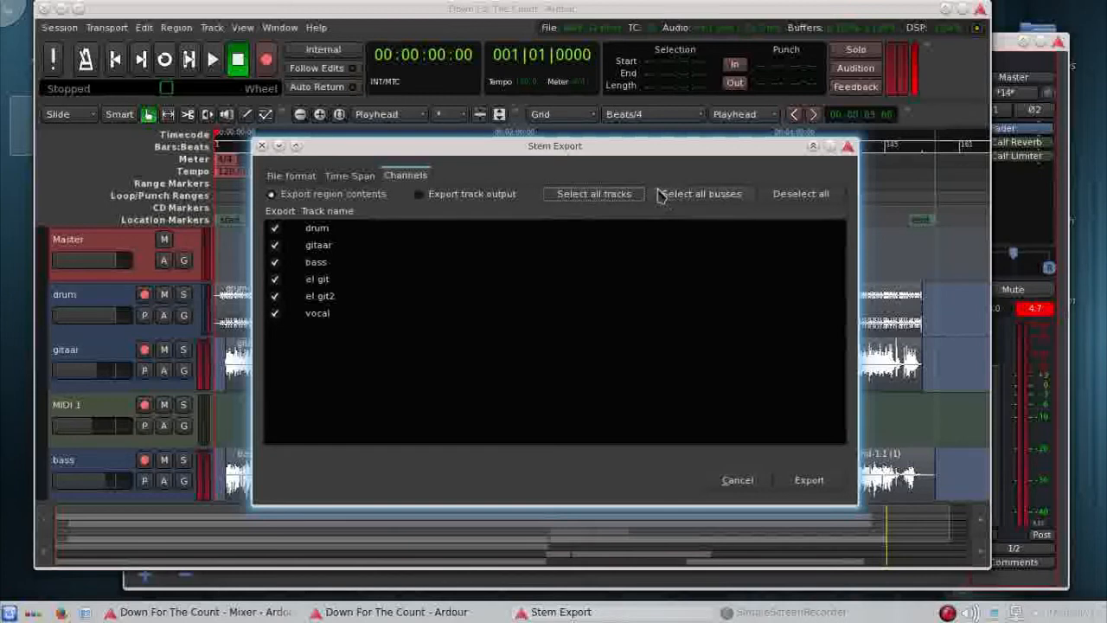
pyautogui.click(665, 197)
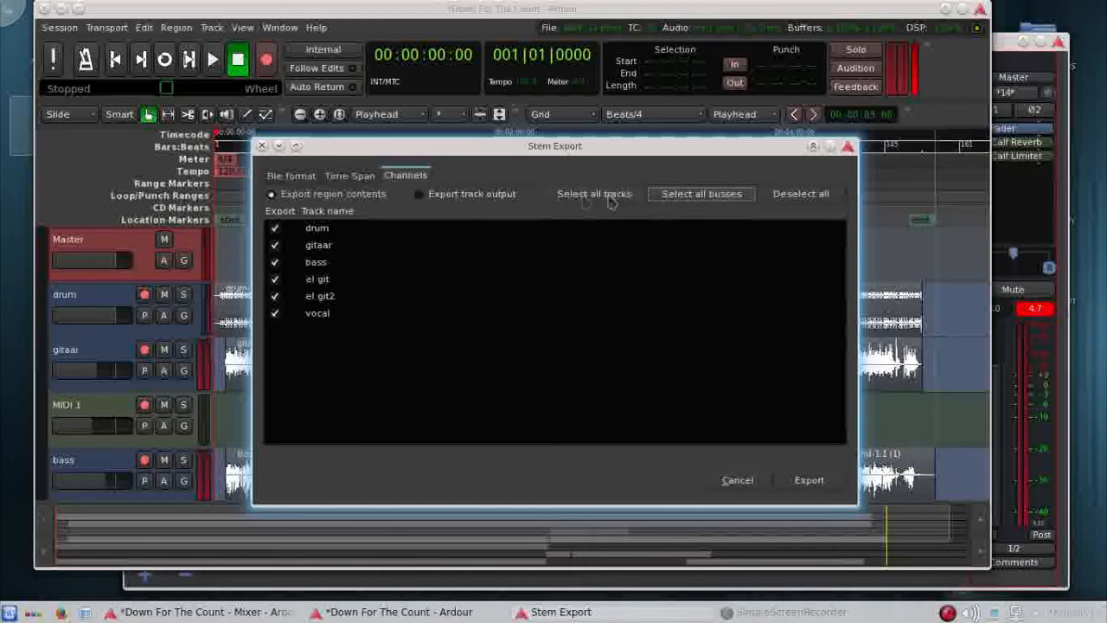
pyautogui.click(444, 197)
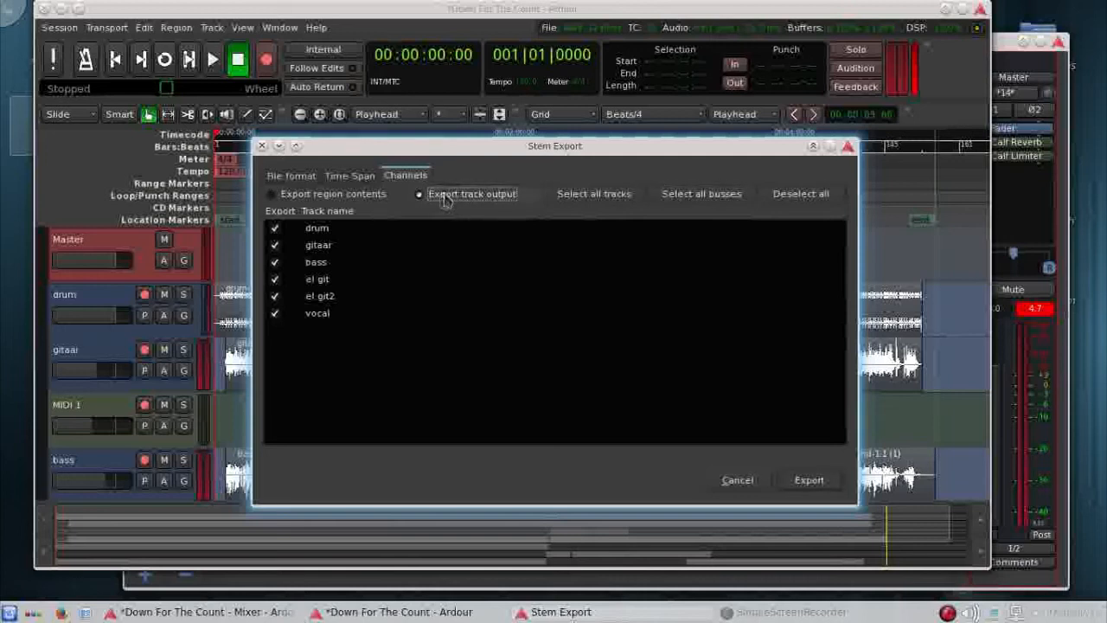
pyautogui.click(356, 195)
pyautogui.click(792, 197)
pyautogui.click(791, 198)
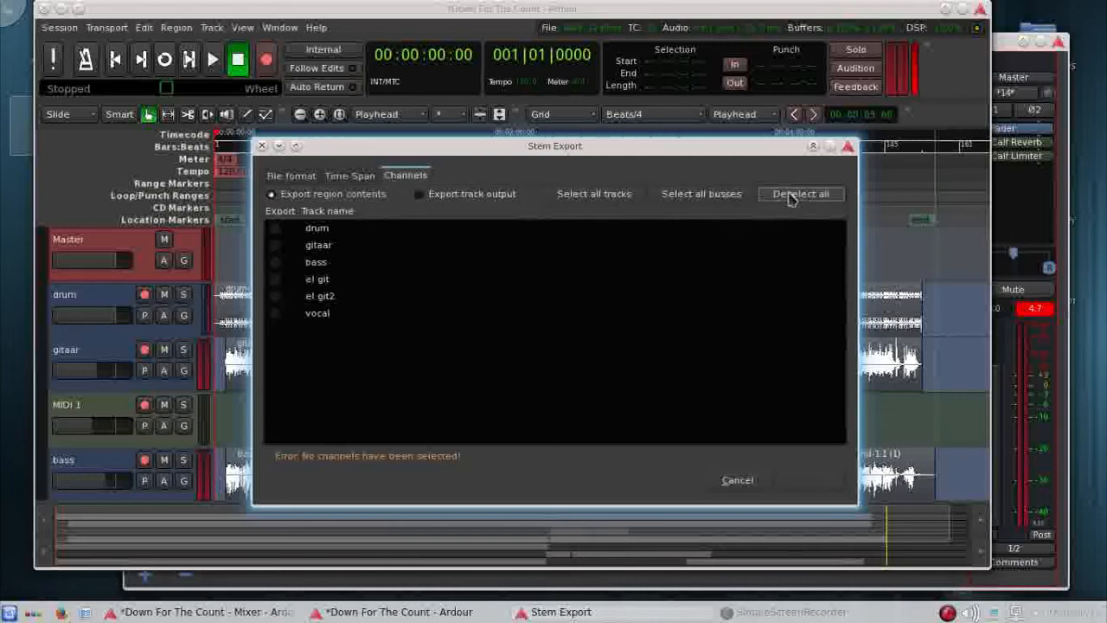
# Step: Export the region contents of all tracks as CD (Red Book) stems, labelled "stem" with the session name included in the filenames
pyautogui.click(613, 200)
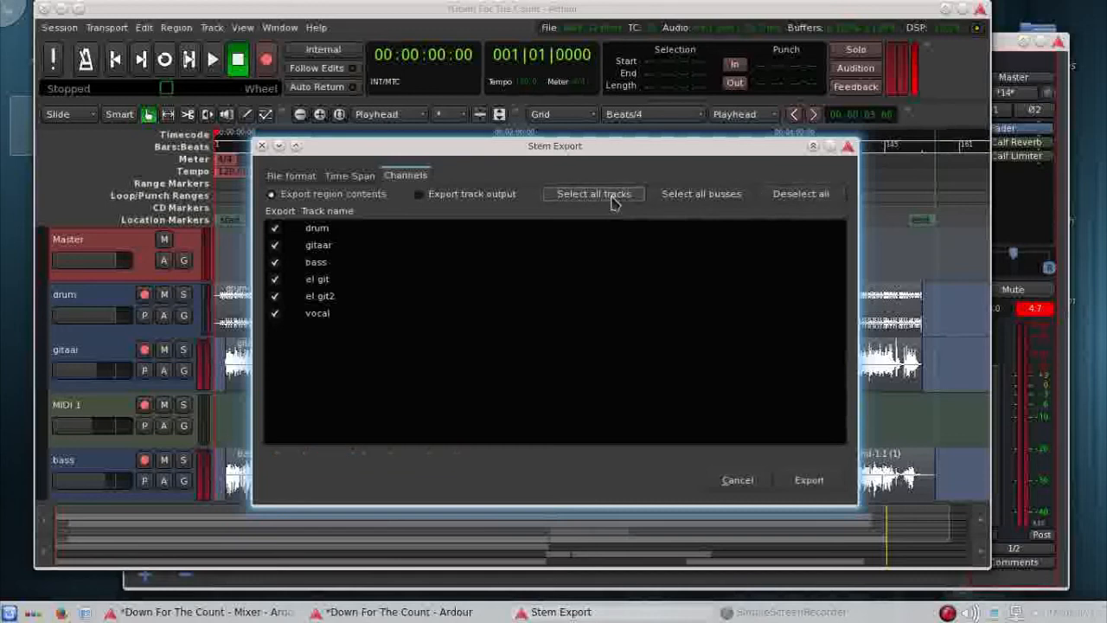
pyautogui.click(345, 178)
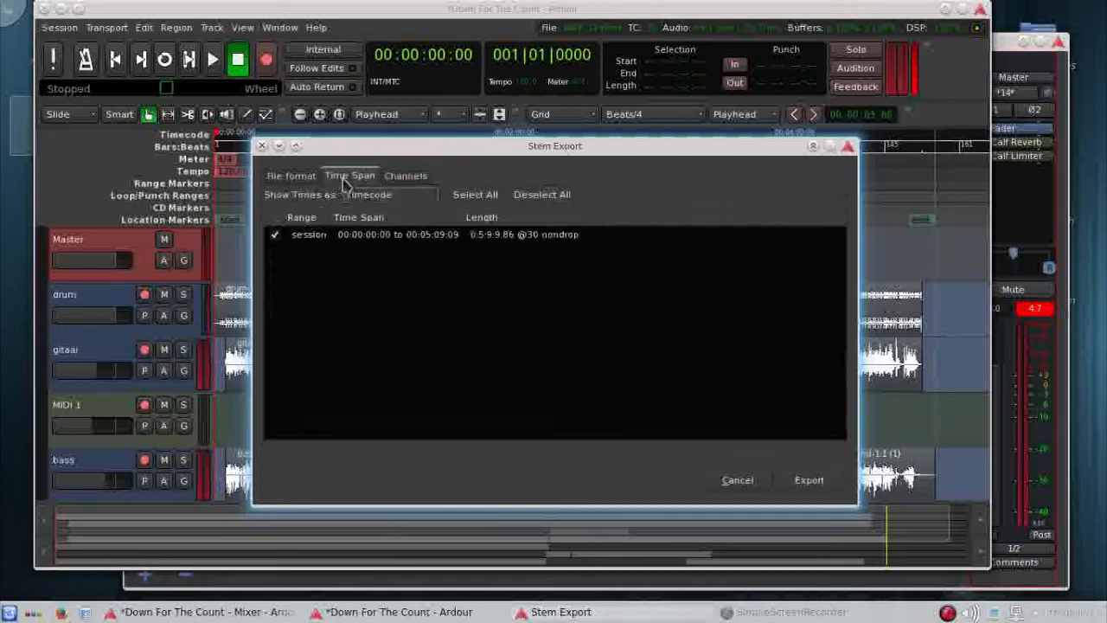
pyautogui.click(288, 177)
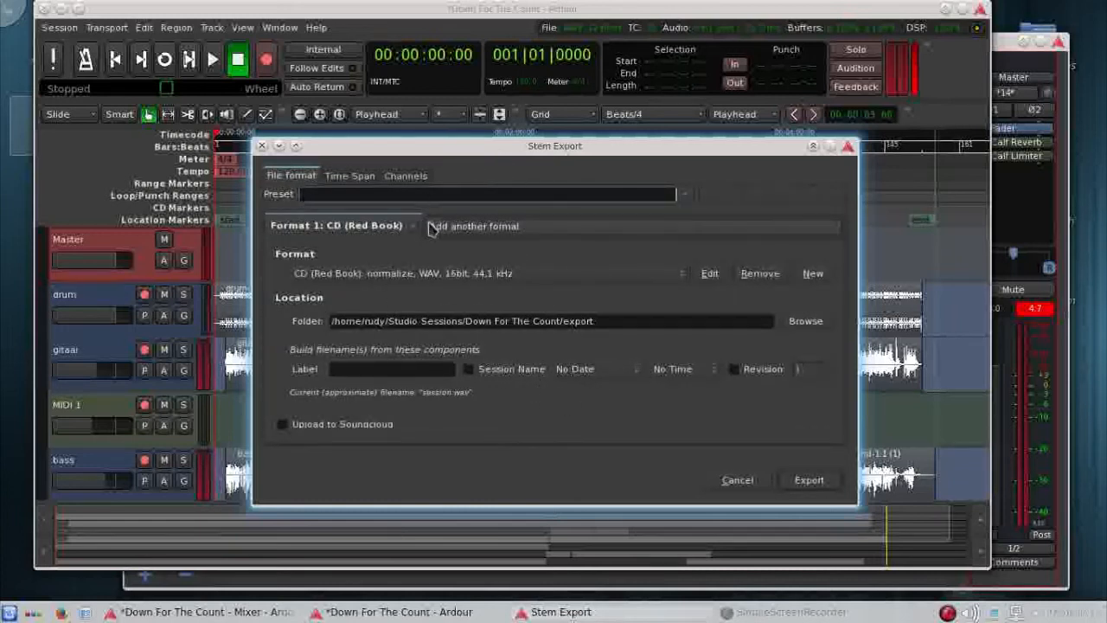
pyautogui.click(402, 366)
pyautogui.write('stem')
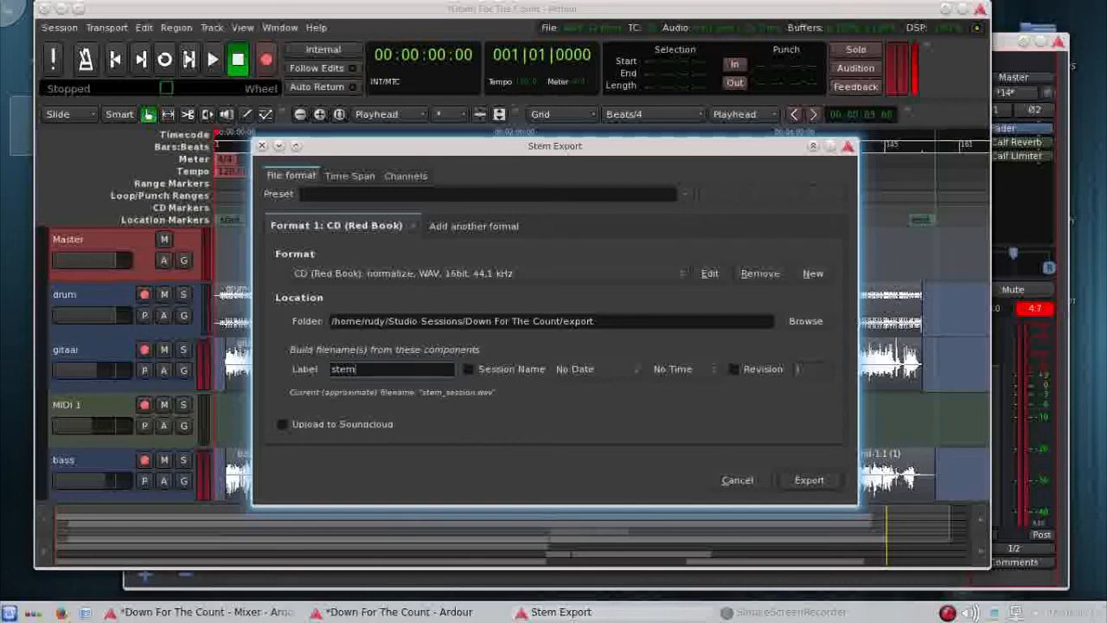
pyautogui.click(468, 368)
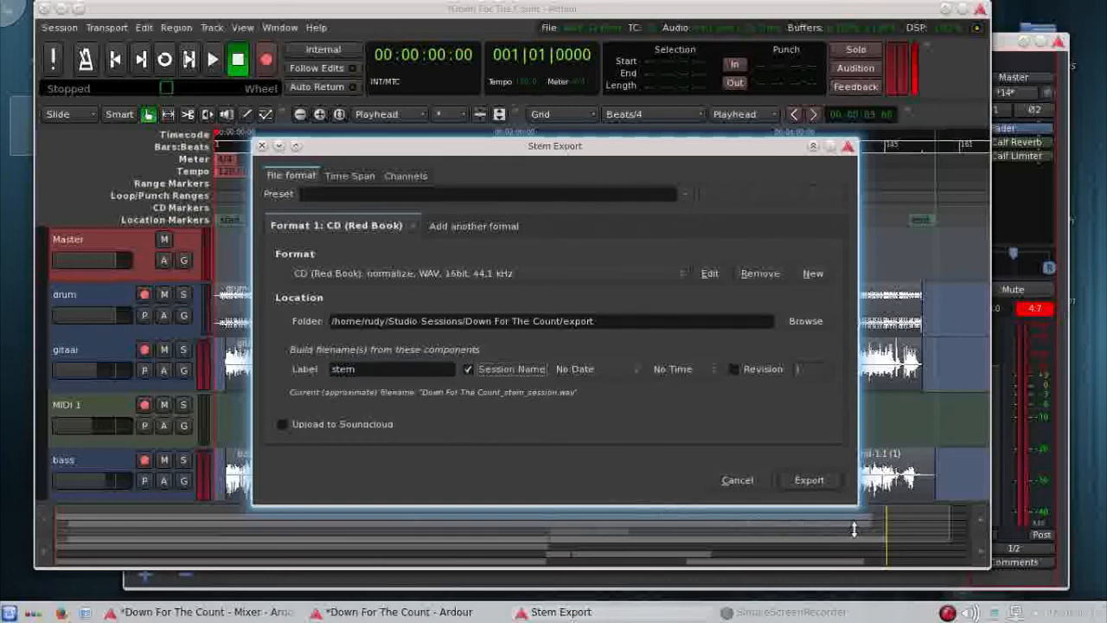
pyautogui.click(805, 484)
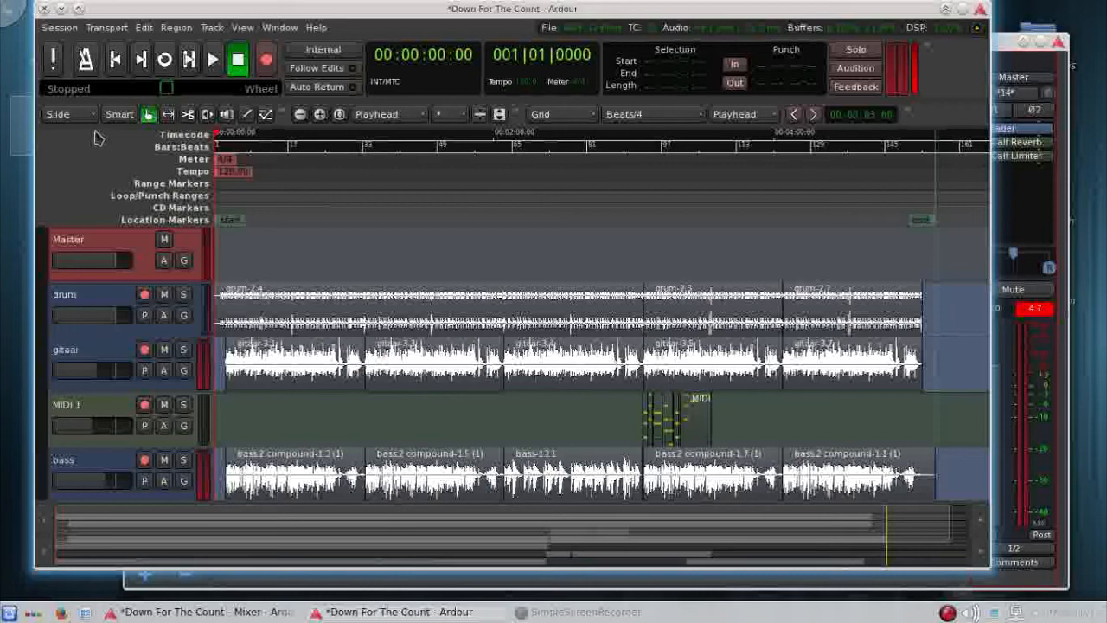
# Step: Quit Ardour, saving the Down For The Count session
pyautogui.click(44, 8)
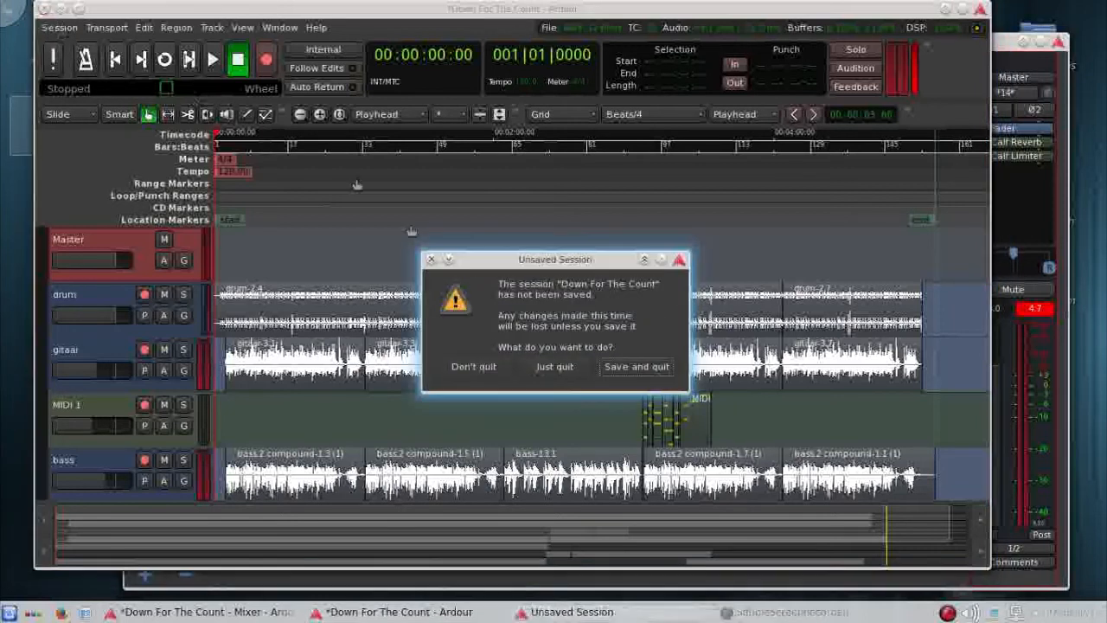
pyautogui.click(621, 372)
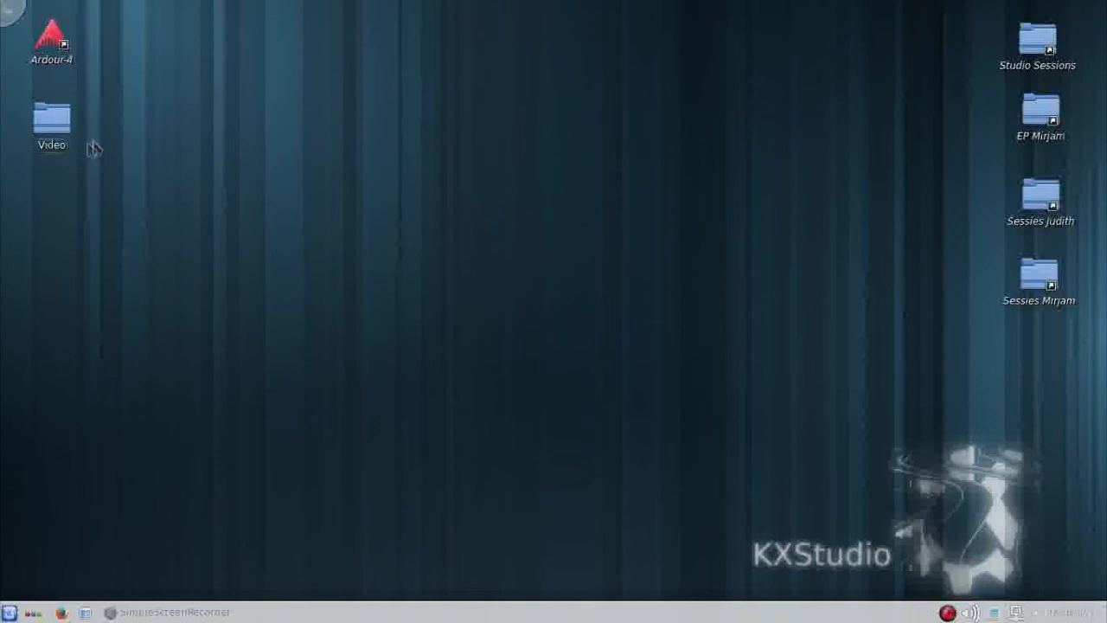
# Step: In the Studio Sessions folder, open Down For The Count's export folder and look through the exported WAV files
pyautogui.click(1035, 59)
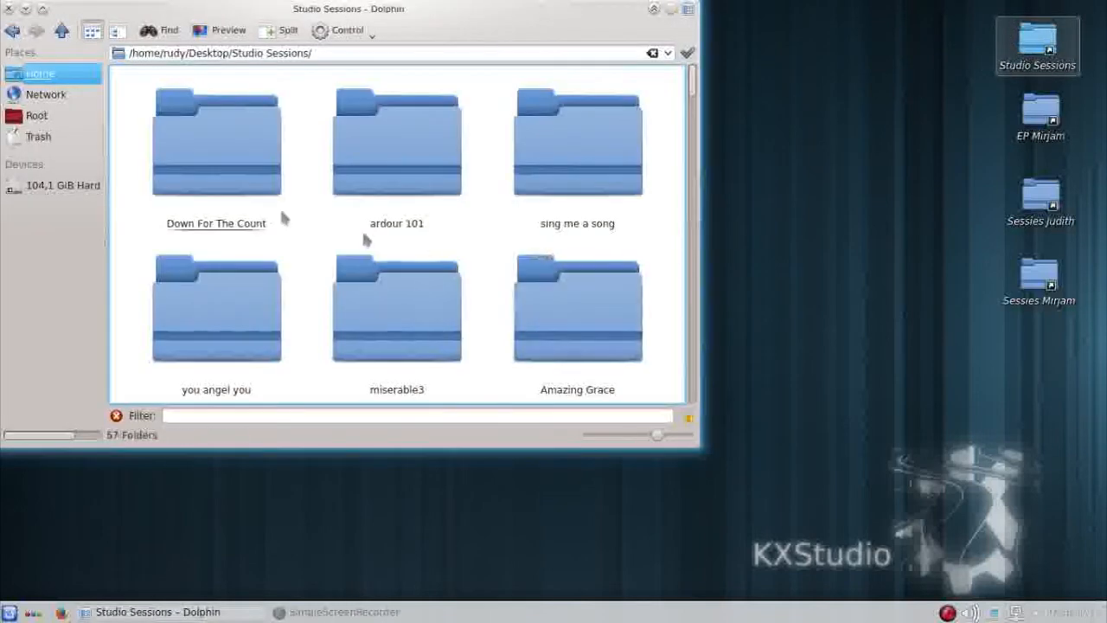
pyautogui.moveTo(253, 11); pyautogui.dragTo(273, 37)
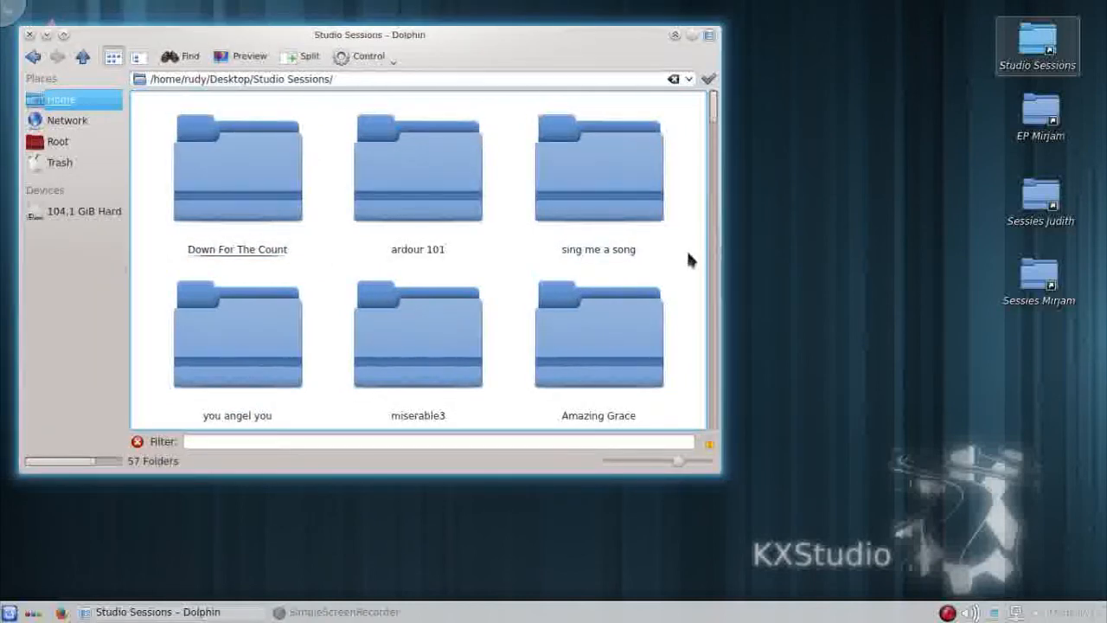
pyautogui.click(229, 188)
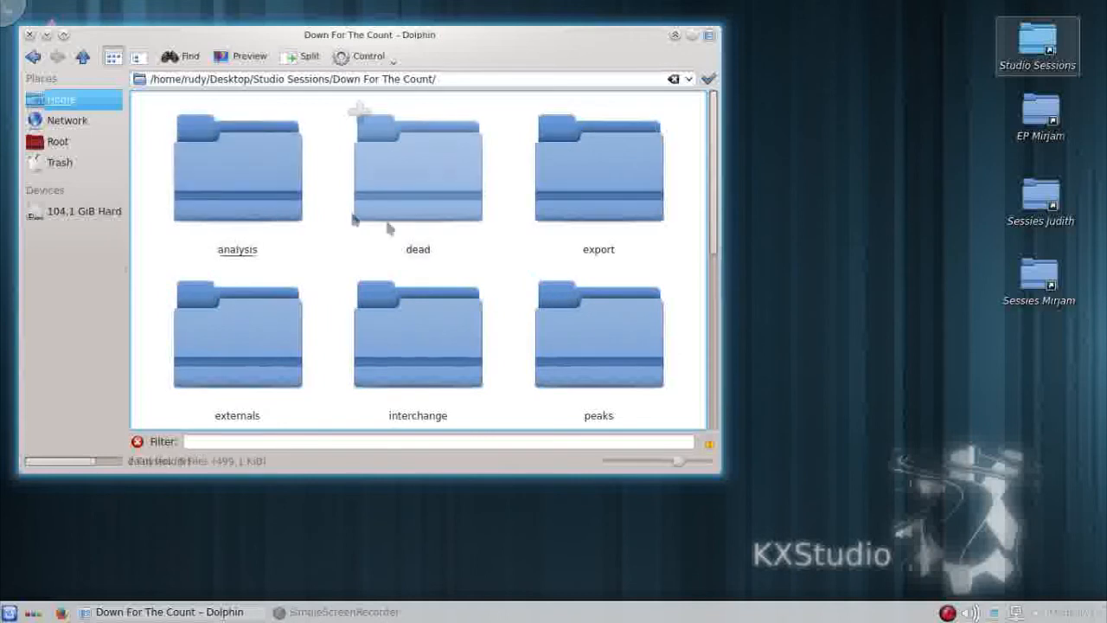
pyautogui.click(584, 233)
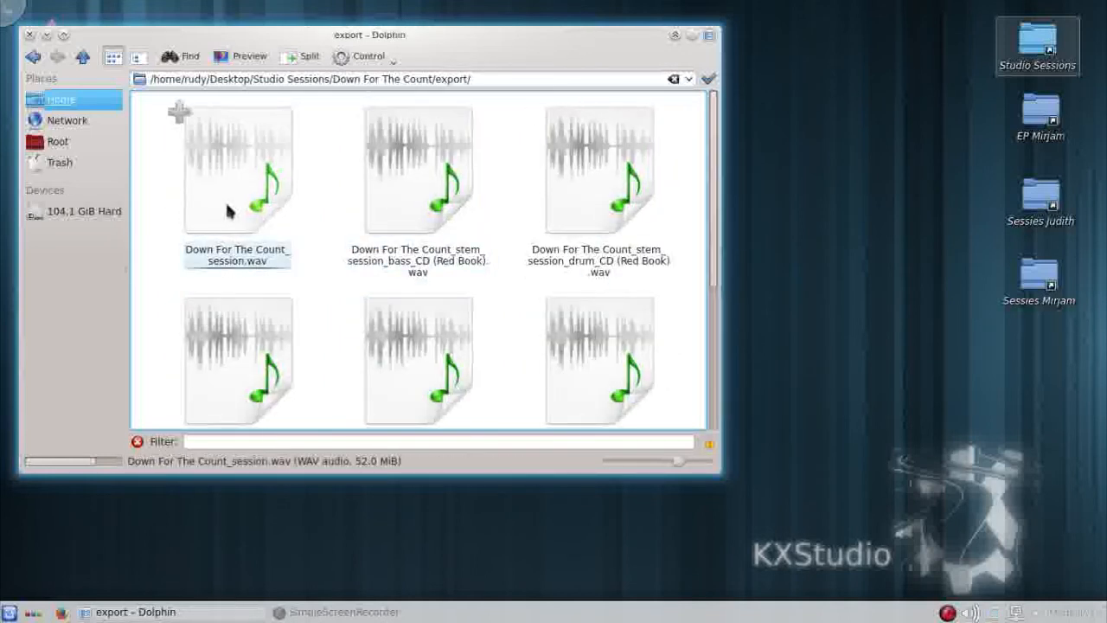
pyautogui.scroll(-2, 477, 317)
pyautogui.scroll(2, 477, 318)
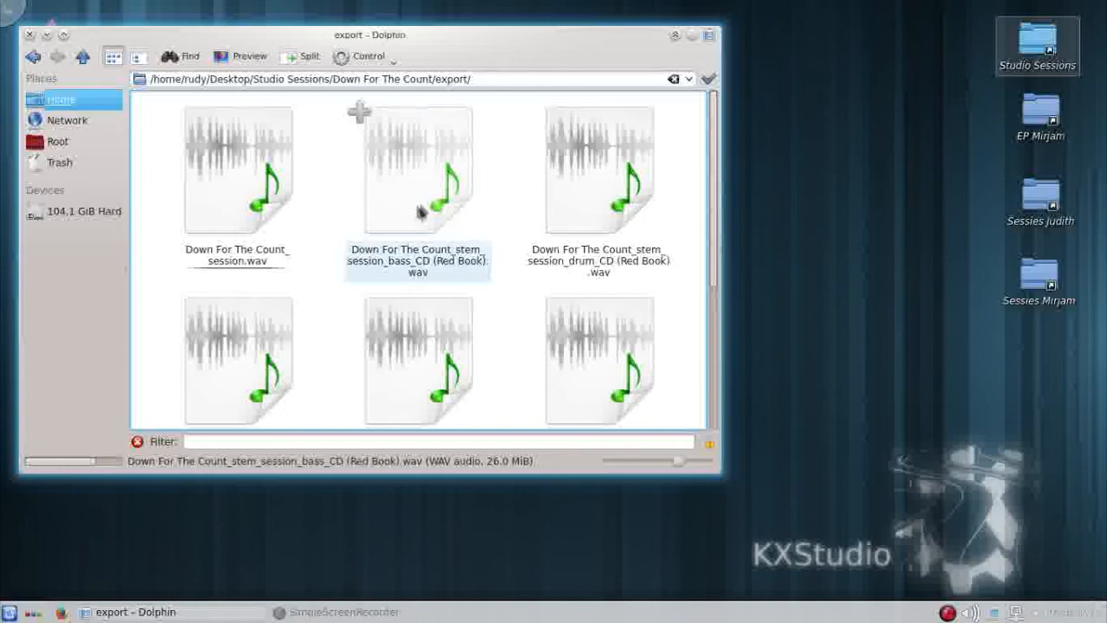
# Step: Play the exported drum stem in SMPlayer, reduce and reposition the player window, and close it
pyautogui.click(595, 222)
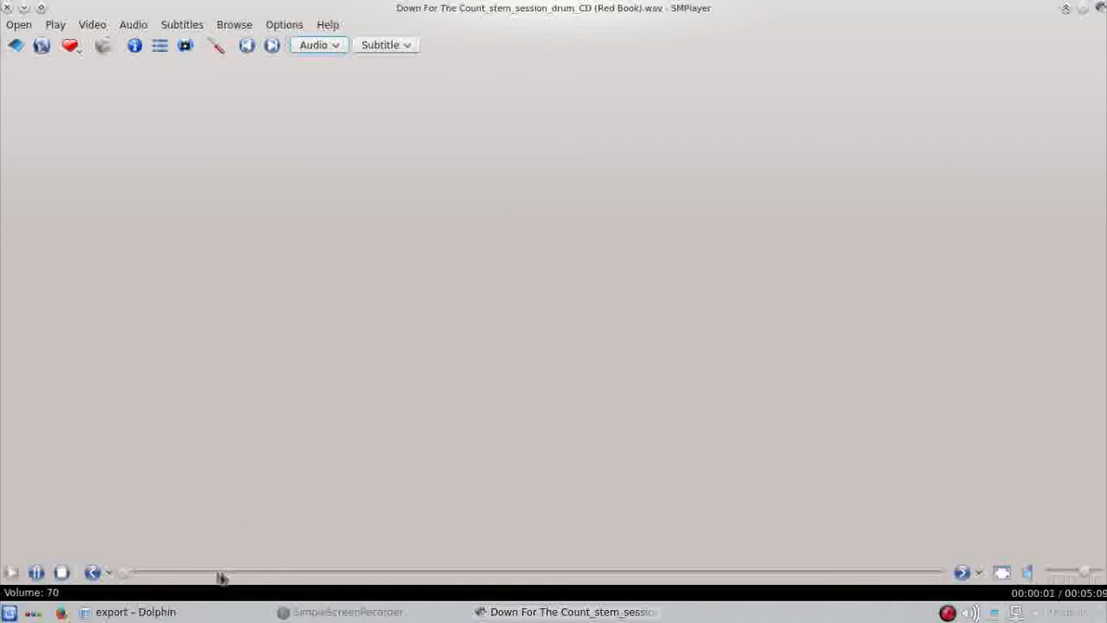
pyautogui.doubleClick(1010, 12)
pyautogui.moveTo(930, 215); pyautogui.dragTo(857, 176)
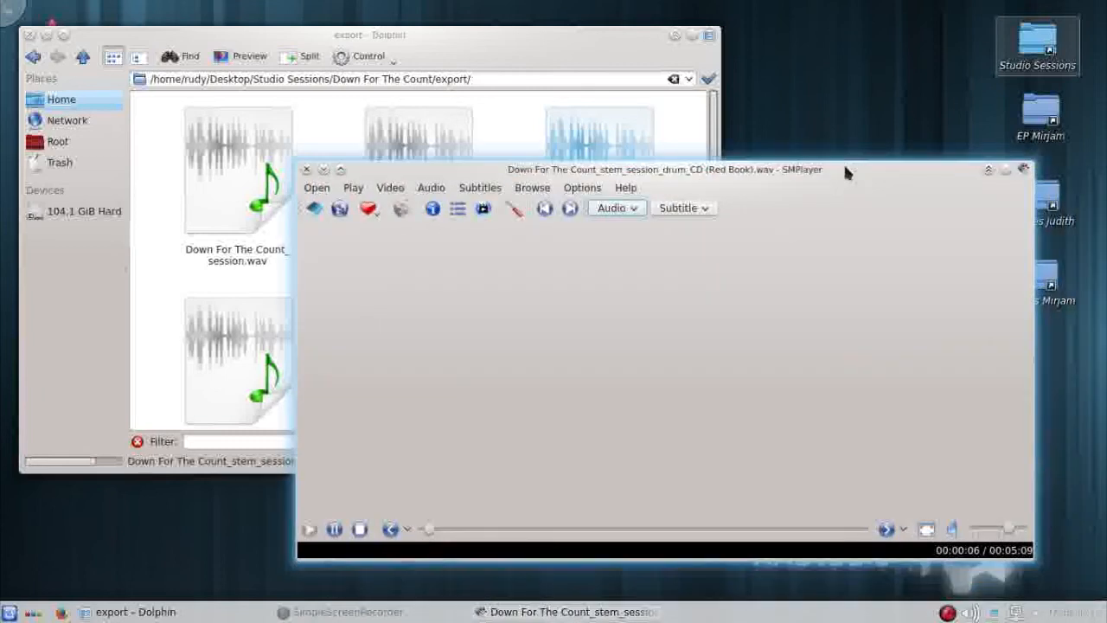
pyautogui.click(307, 169)
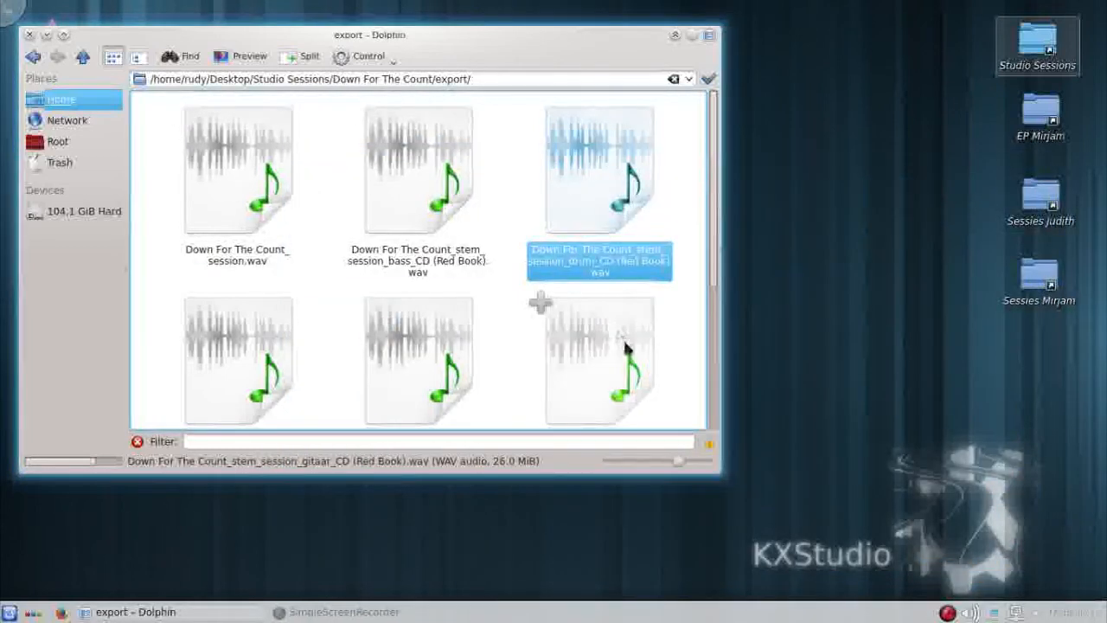
# Step: Play the exported el git2 stem, skip ahead to about 3:10, and close the player
pyautogui.scroll(-1, 669, 319)
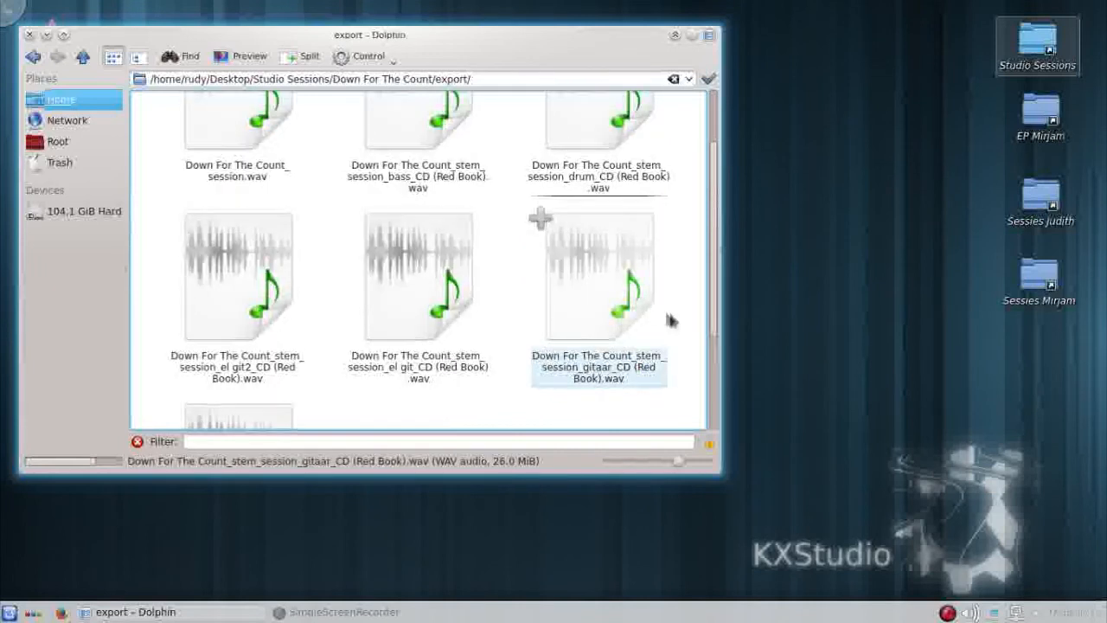
pyautogui.click(223, 294)
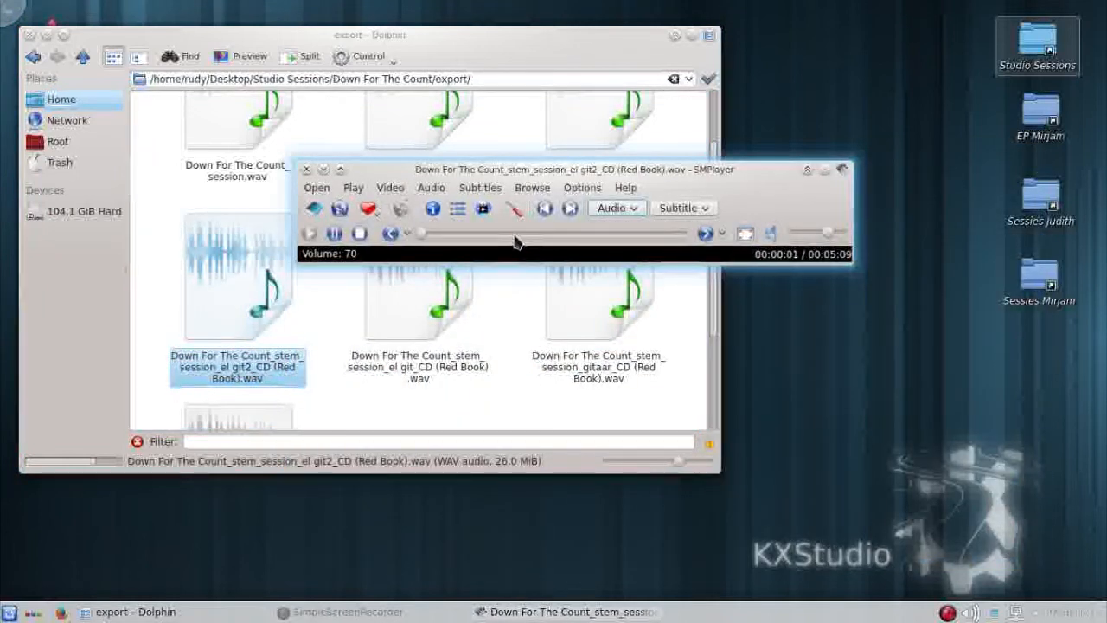
pyautogui.click(514, 234)
pyautogui.click(585, 233)
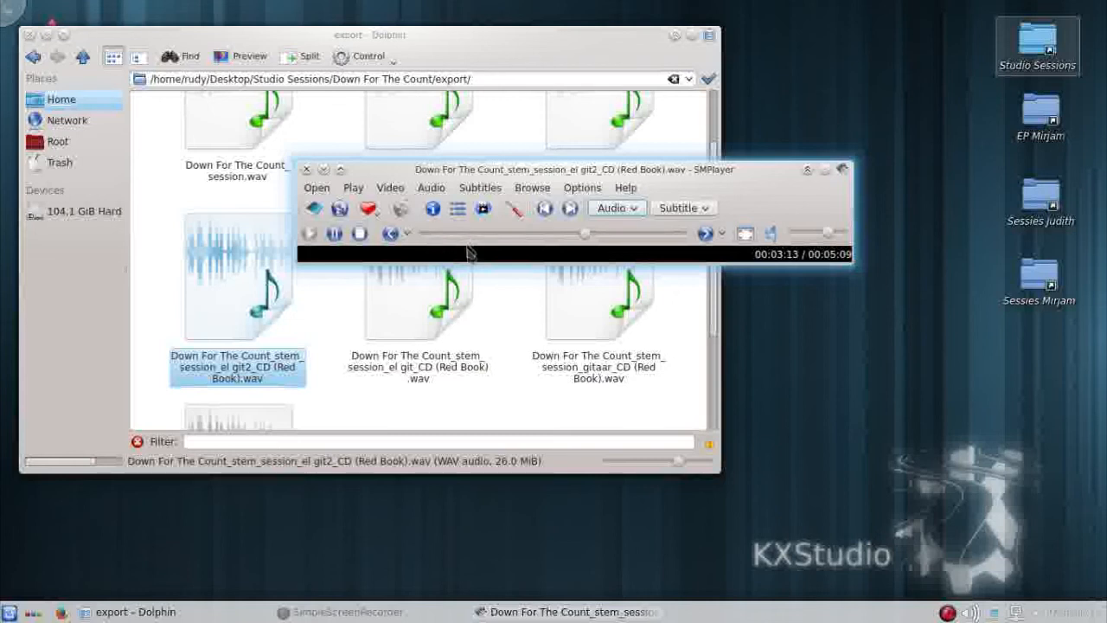
pyautogui.click(307, 170)
pyautogui.click(558, 416)
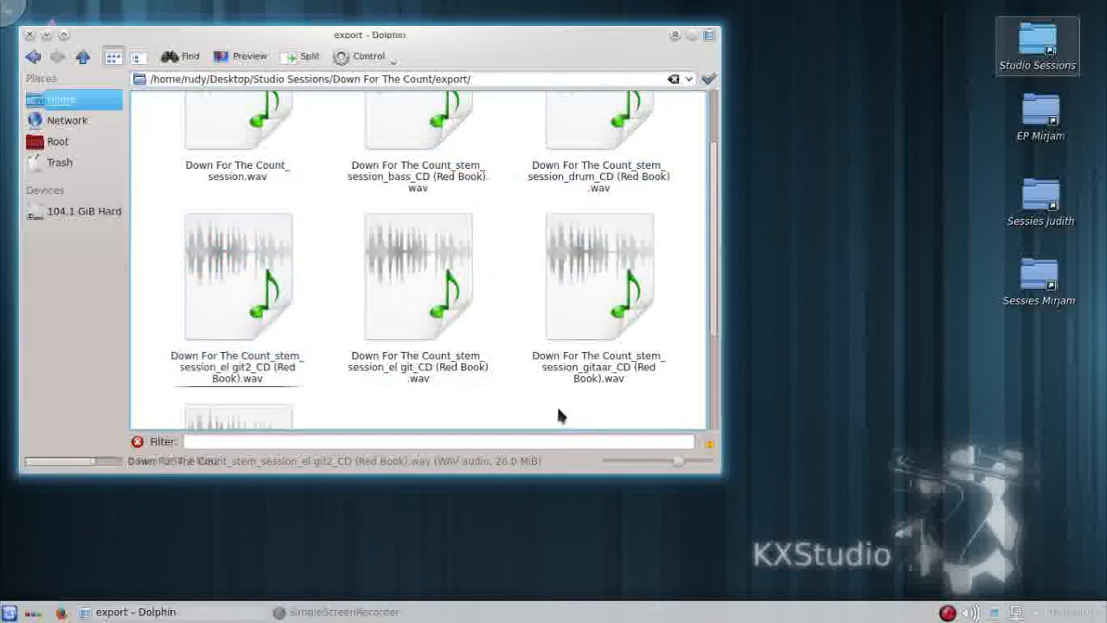
# Step: Listen to the full mix Down For The Count_session.wav, skip to a late passage, and close the player and the folder
pyautogui.scroll(1, 346, 173)
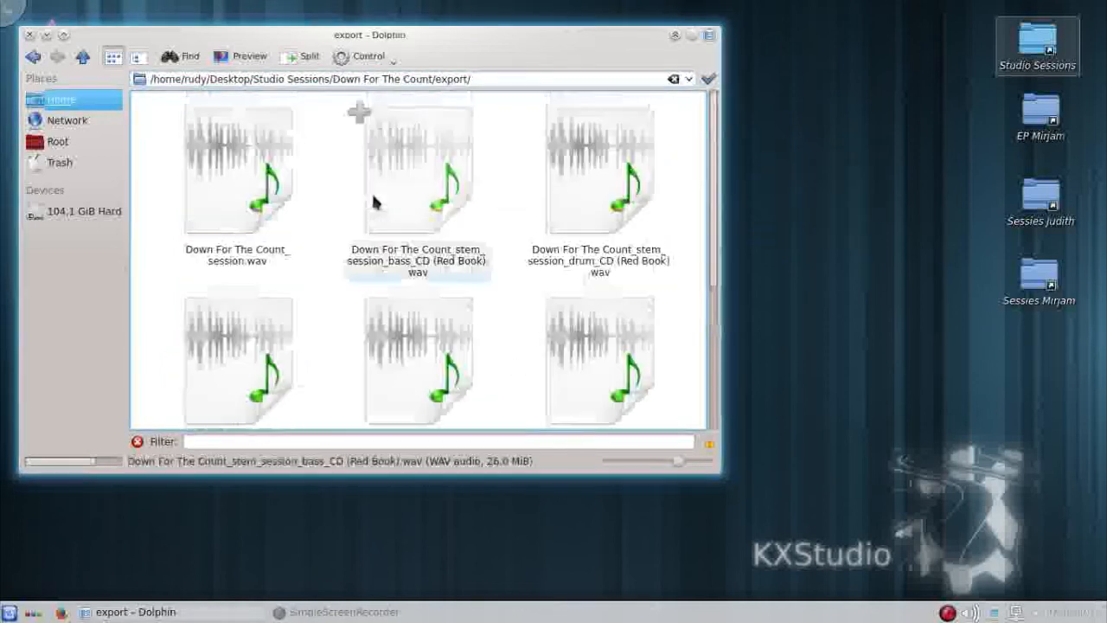
pyautogui.click(244, 187)
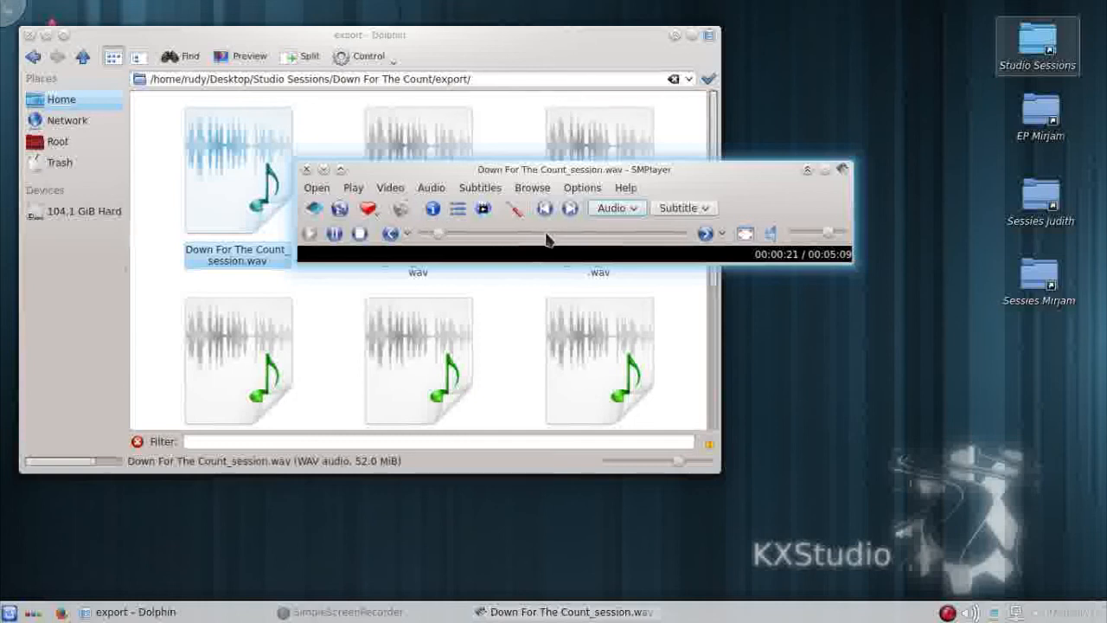
pyautogui.click(616, 235)
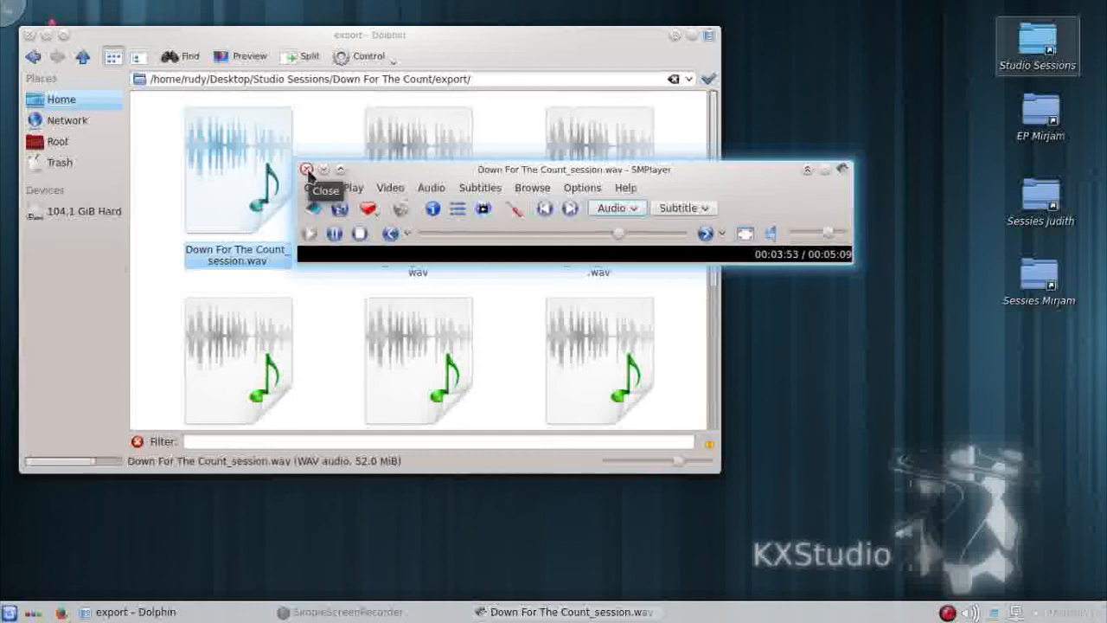
pyautogui.click(307, 170)
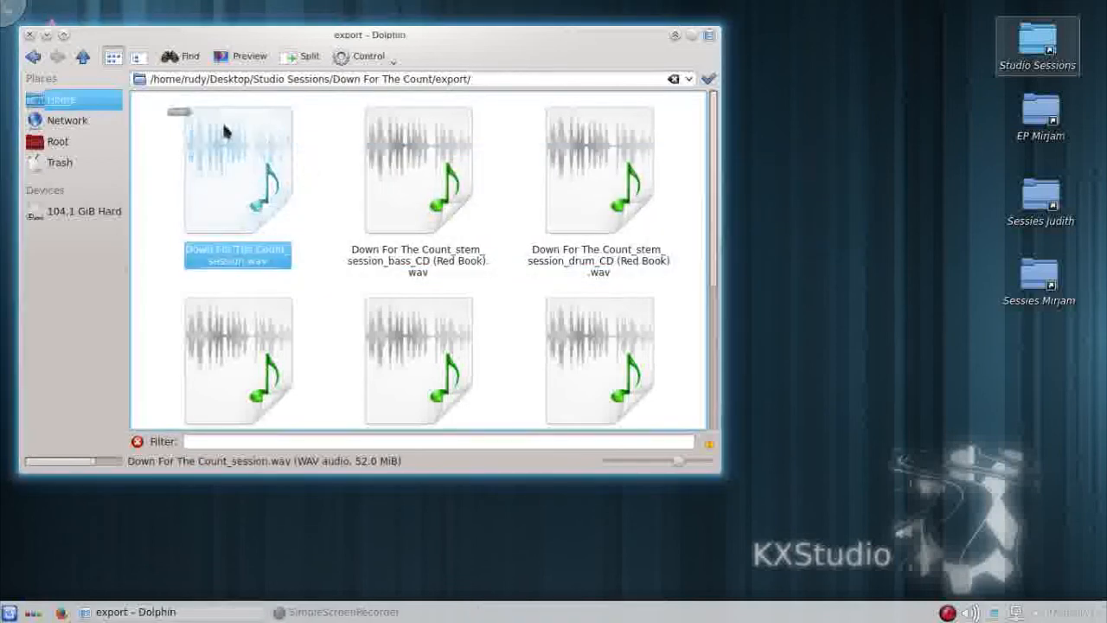
pyautogui.click(28, 35)
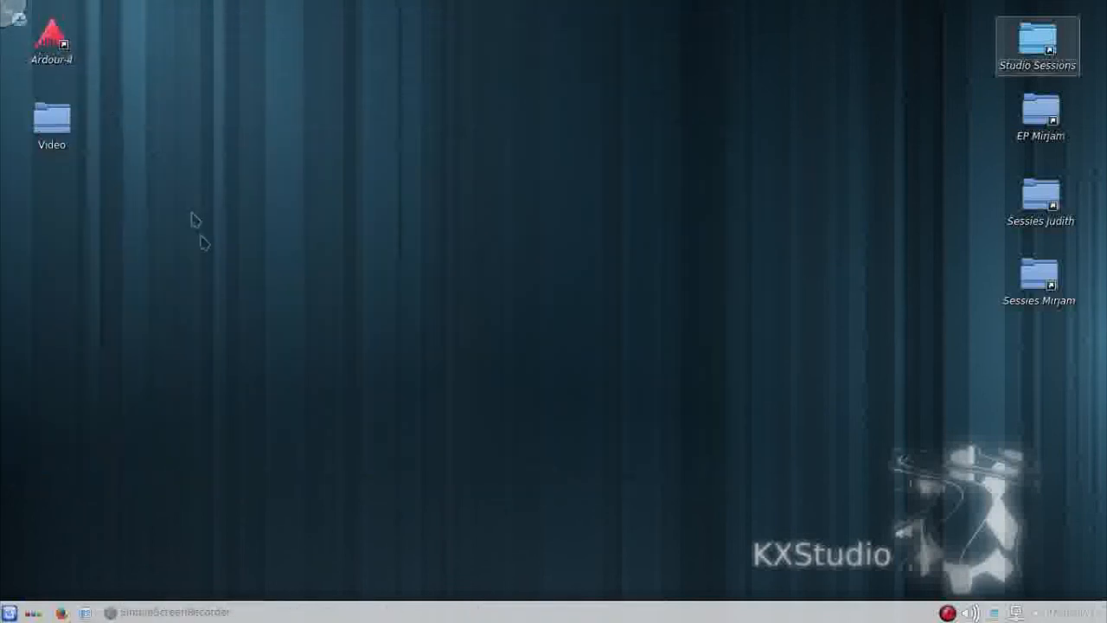
# Step: Switch to Firefox and open the website ardour.org
pyautogui.click(61, 612)
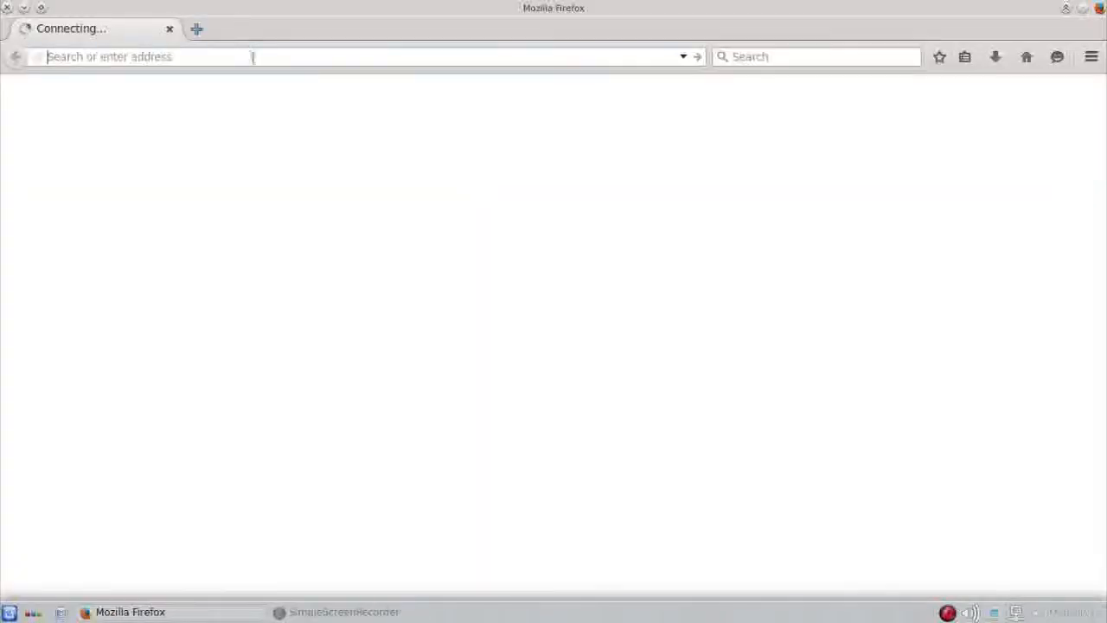
pyautogui.write('ardour.org')
pyautogui.press('Return')
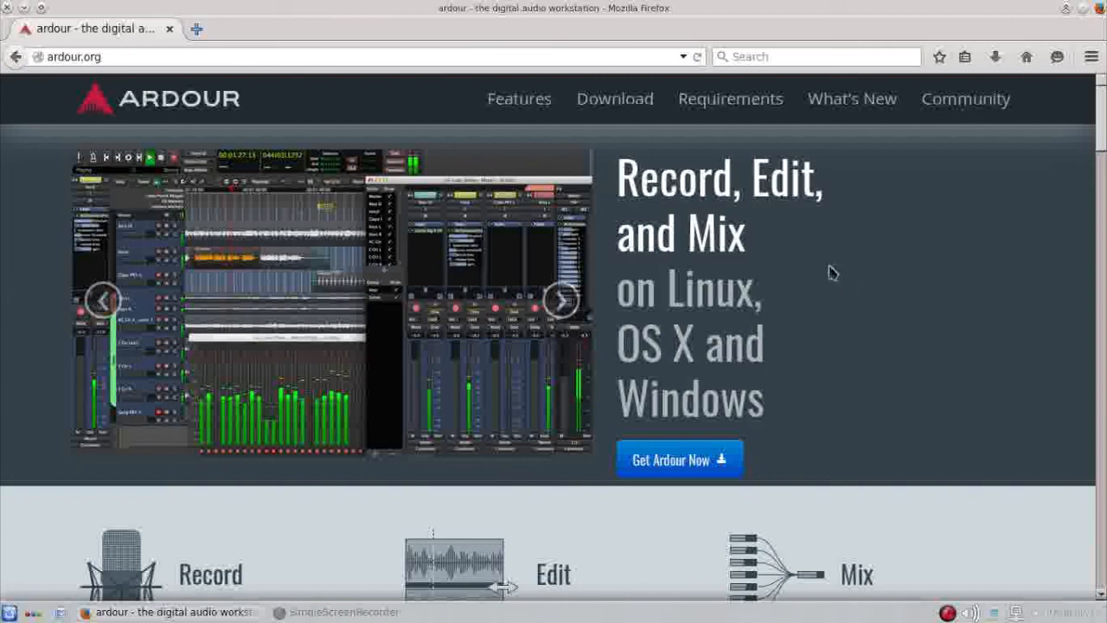
# Step: Look through the Ardour home page, including its Record, Edit and Mix features and its target user groups
pyautogui.scroll(-2, 830, 272)
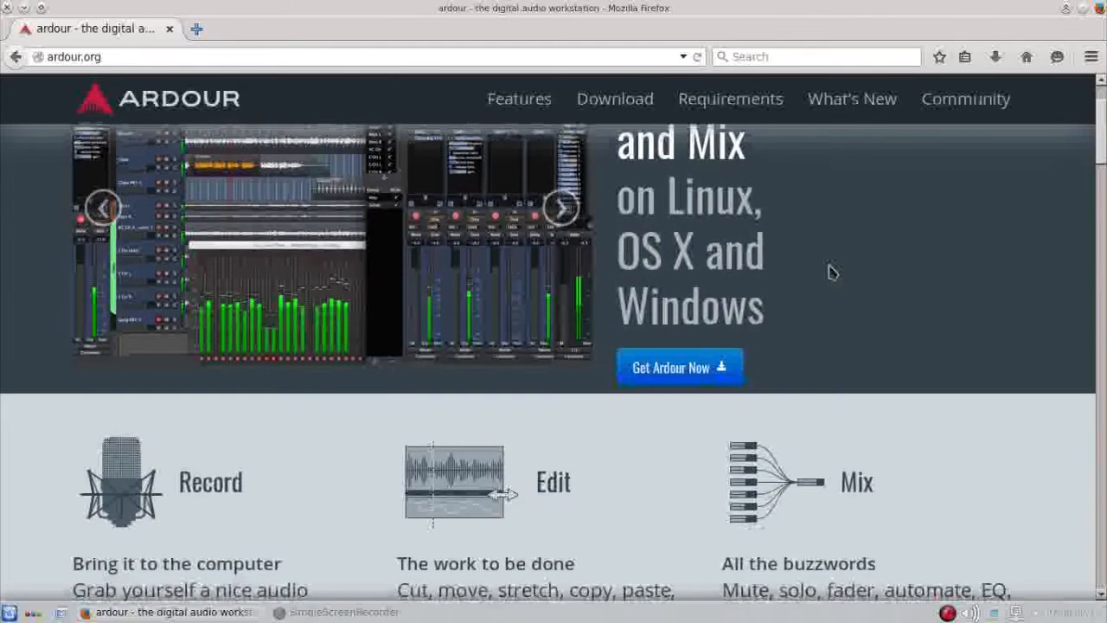
pyautogui.scroll(2, 835, 261)
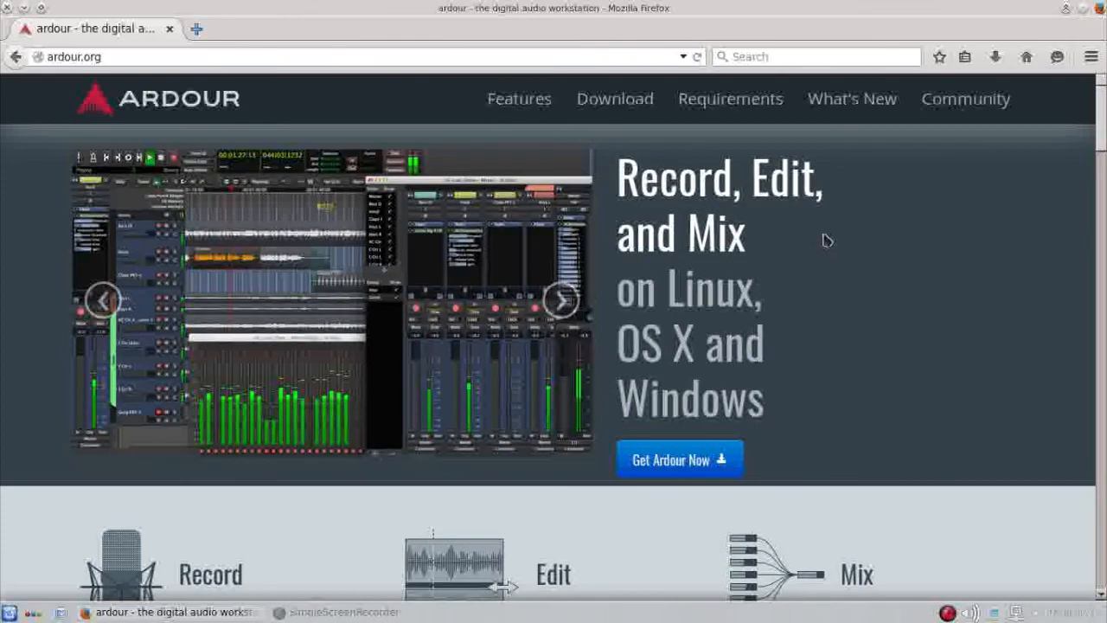
pyautogui.scroll(-4, 826, 240)
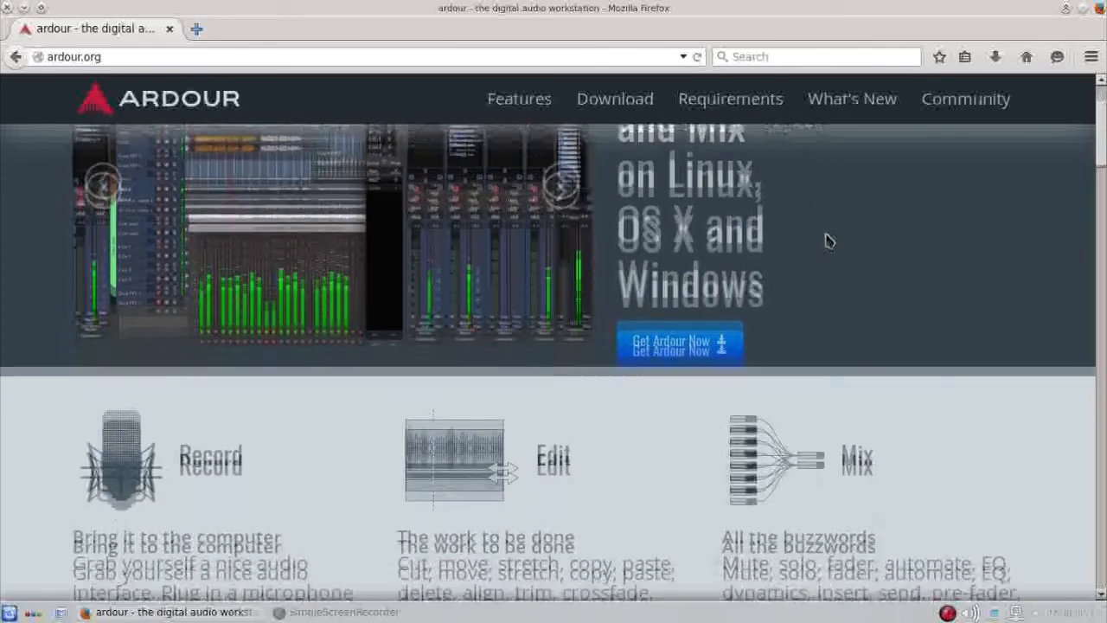
pyautogui.scroll(-5, 826, 241)
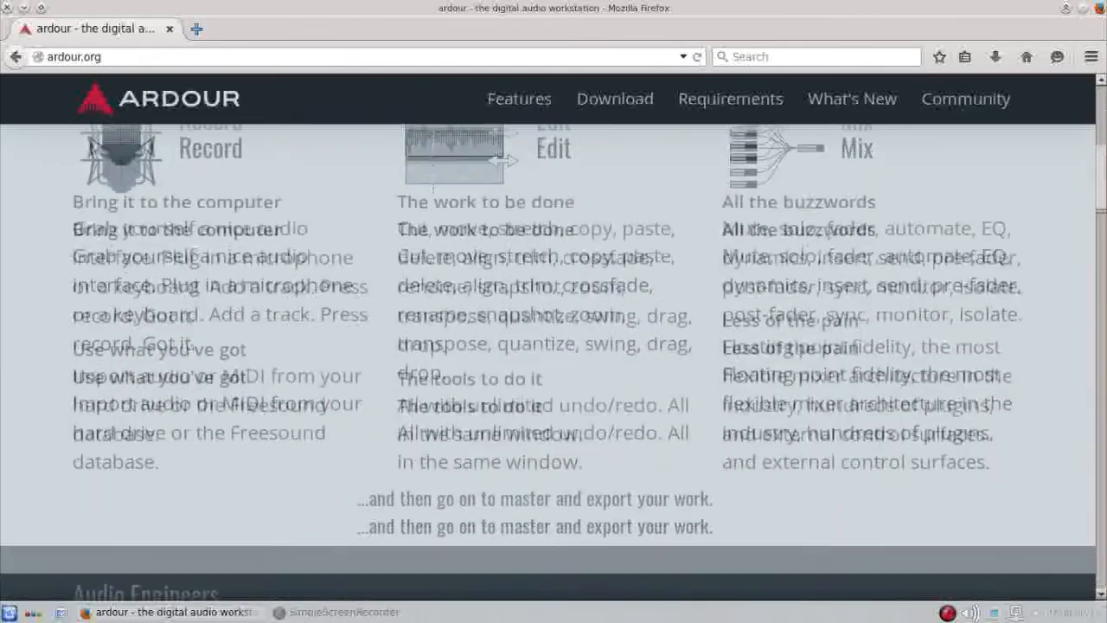
pyautogui.scroll(2, 826, 241)
pyautogui.scroll(-4, 829, 243)
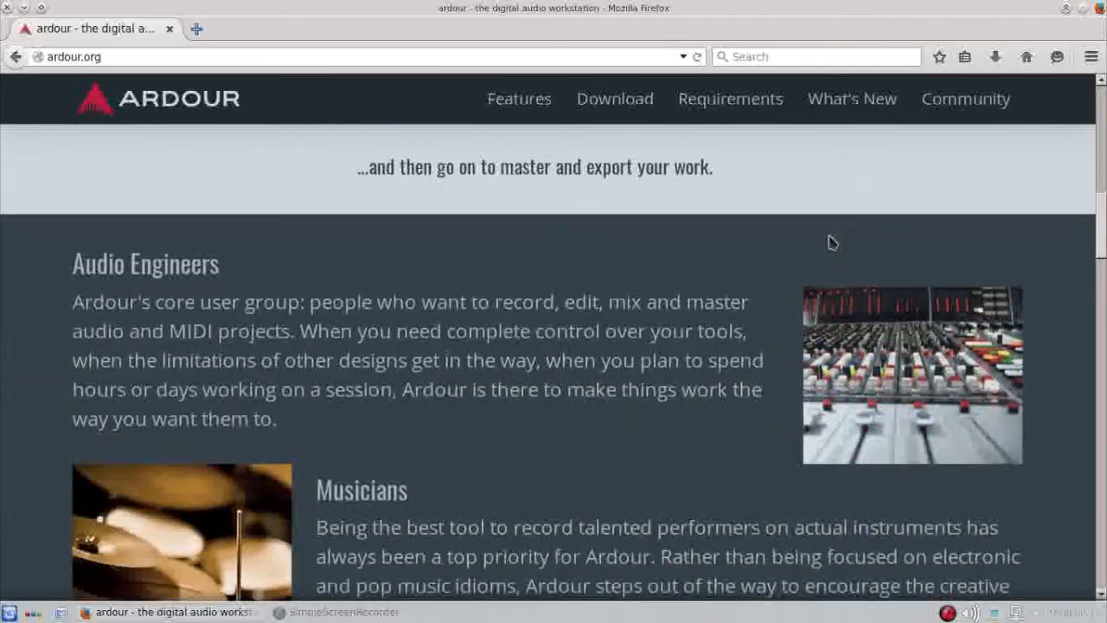
pyautogui.scroll(6, 830, 240)
pyautogui.scroll(4, 829, 242)
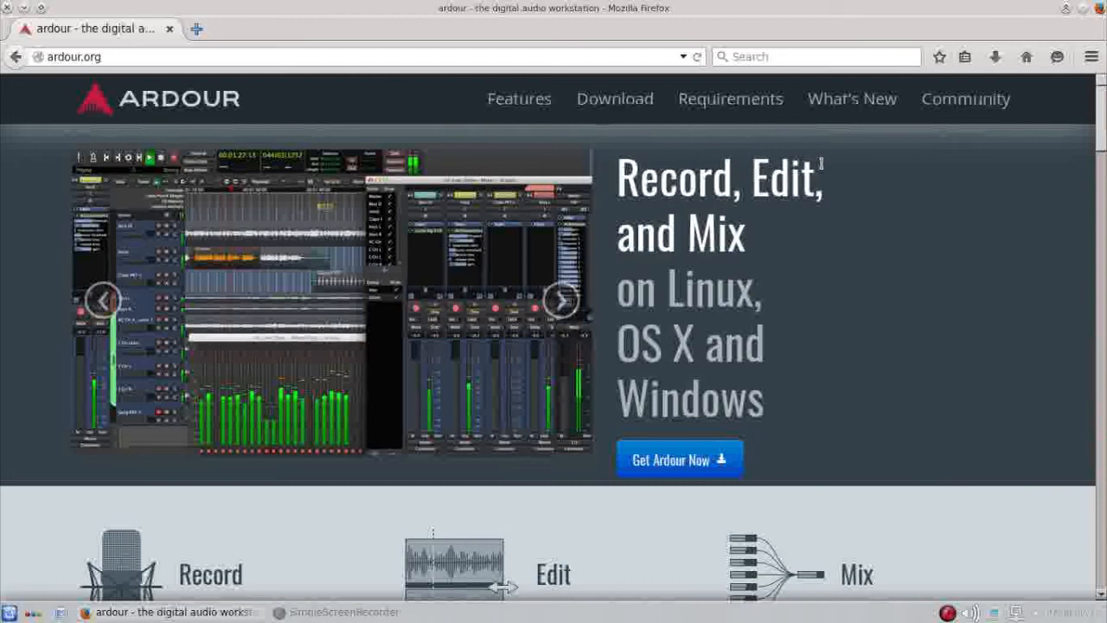
# Step: On Ardour's download page, choose the ready-to-run program for Windows and review the system architecture options
pyautogui.click(637, 113)
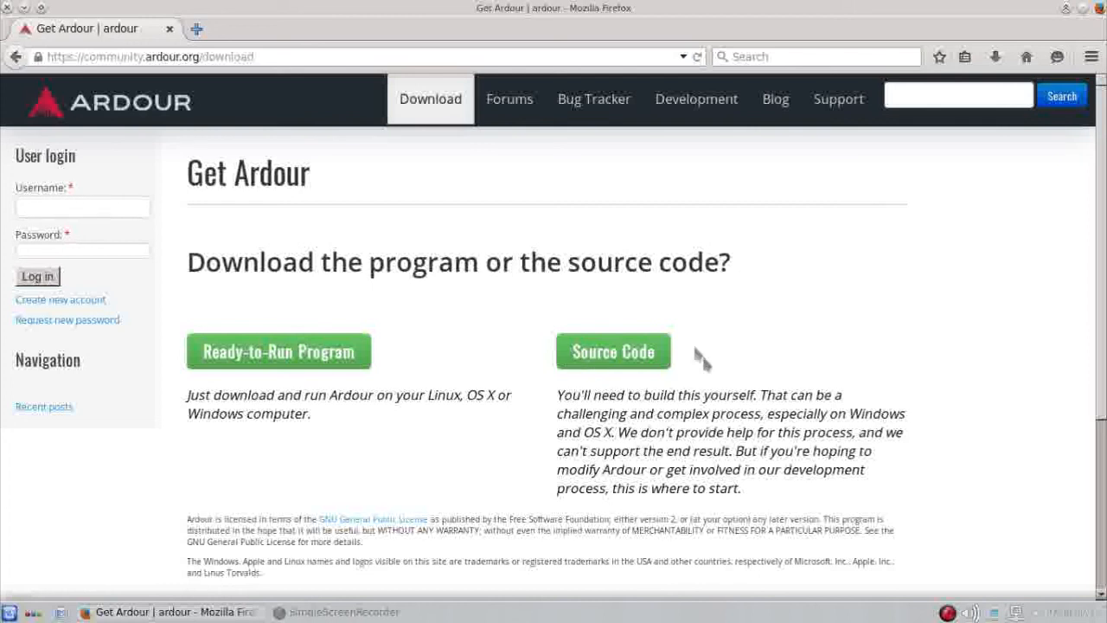
pyautogui.click(271, 352)
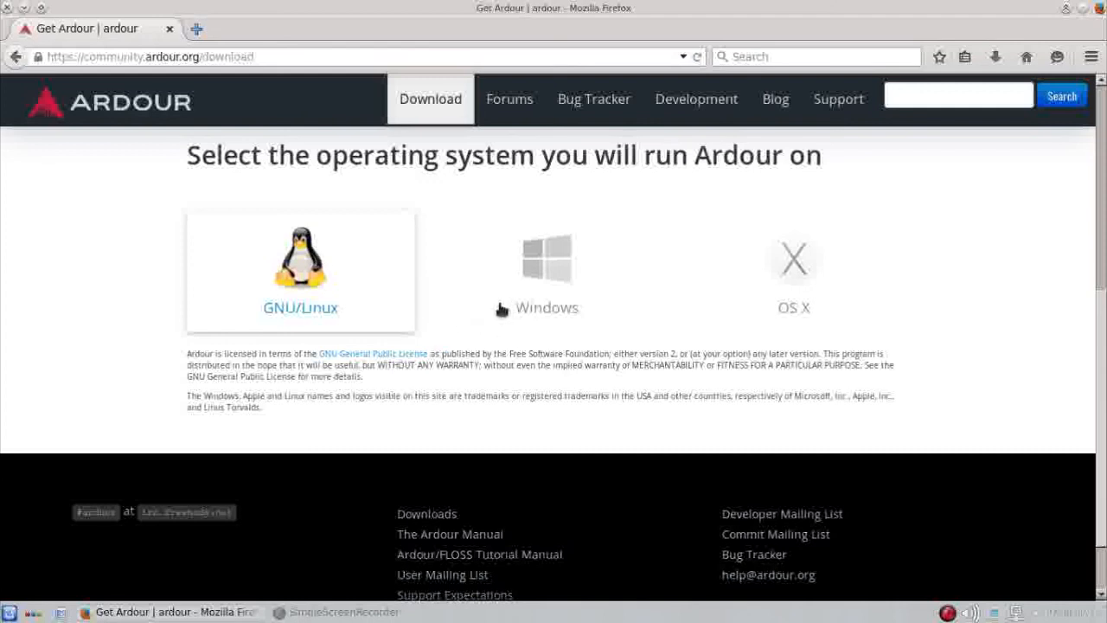
pyautogui.click(545, 264)
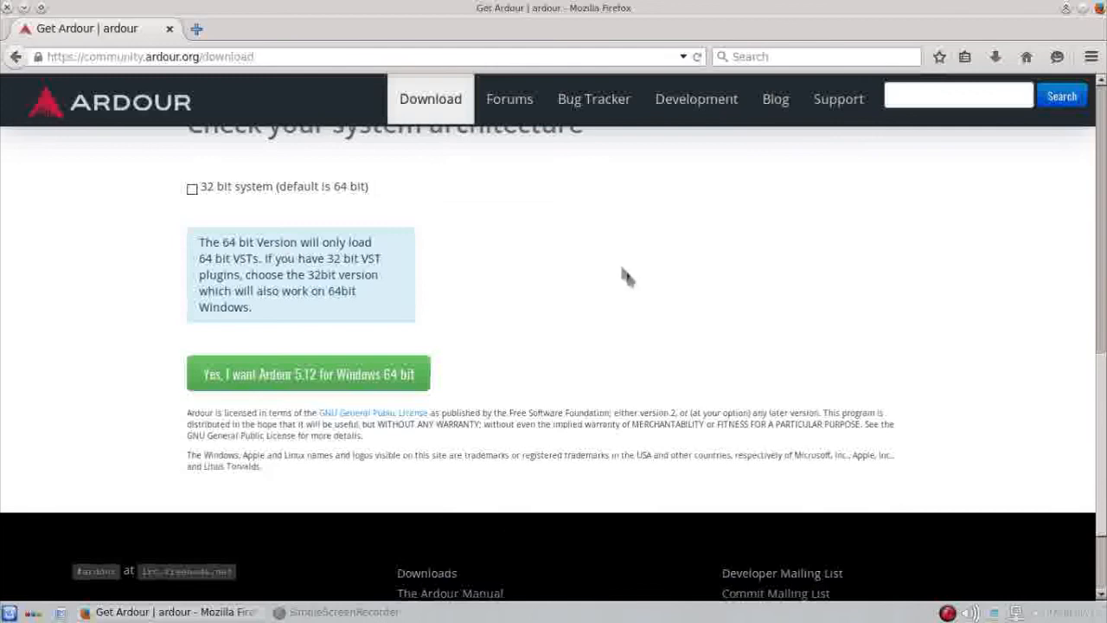
pyautogui.scroll(3, 591, 265)
pyautogui.scroll(-3, 582, 251)
pyautogui.scroll(2, 581, 250)
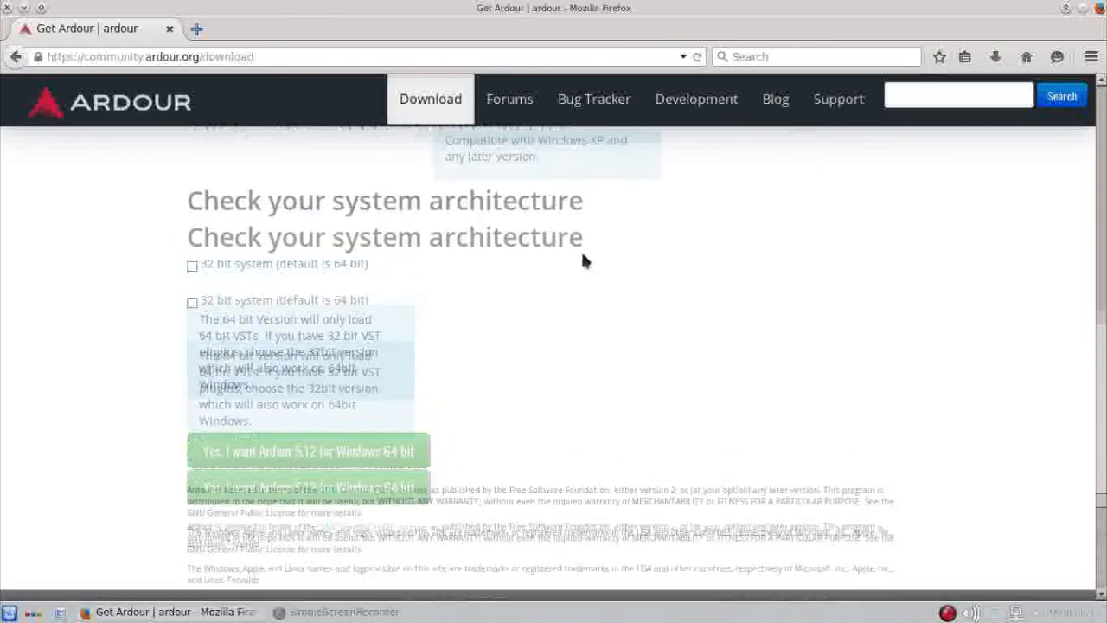
# Step: Review the OS X download options for the ready-to-run program and return to the Ardour home page
pyautogui.click(790, 173)
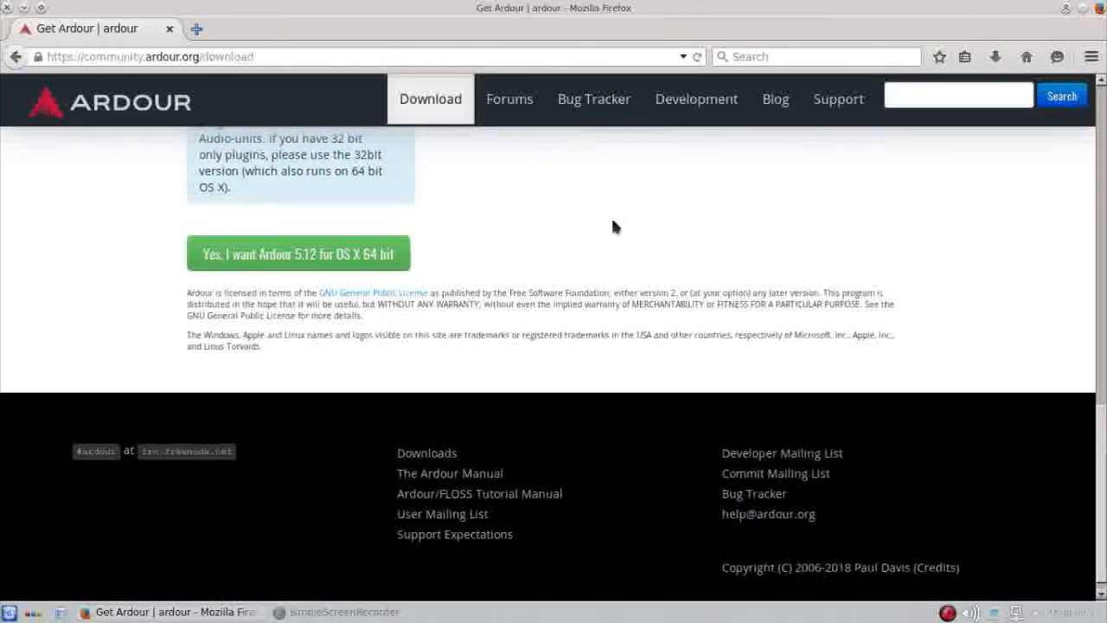
pyautogui.scroll(3, 613, 226)
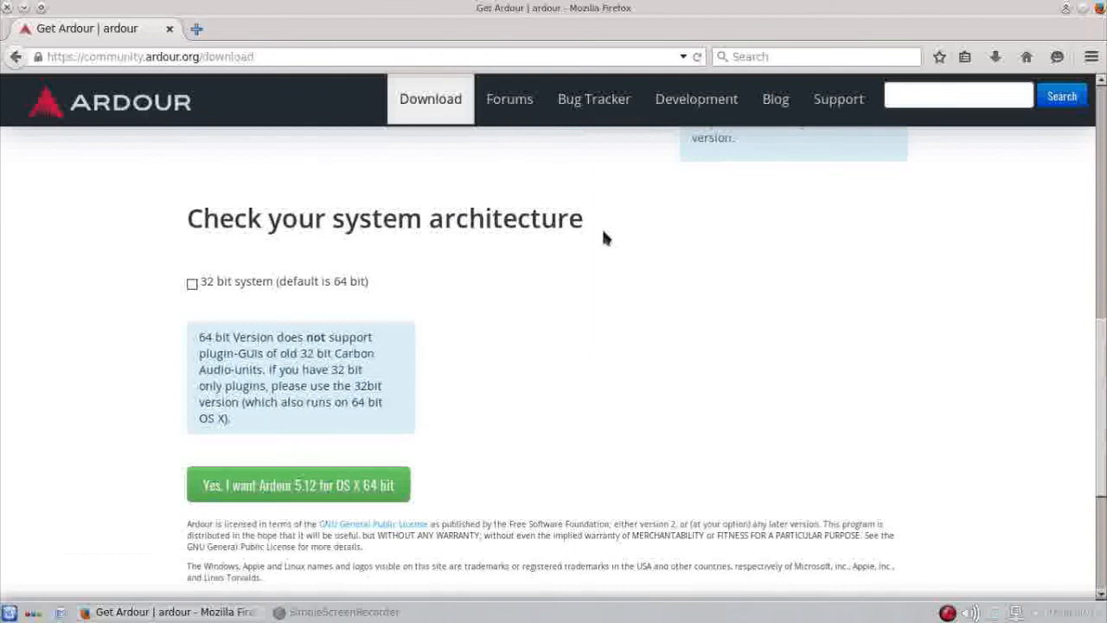
pyautogui.scroll(3, 603, 237)
pyautogui.click(44, 117)
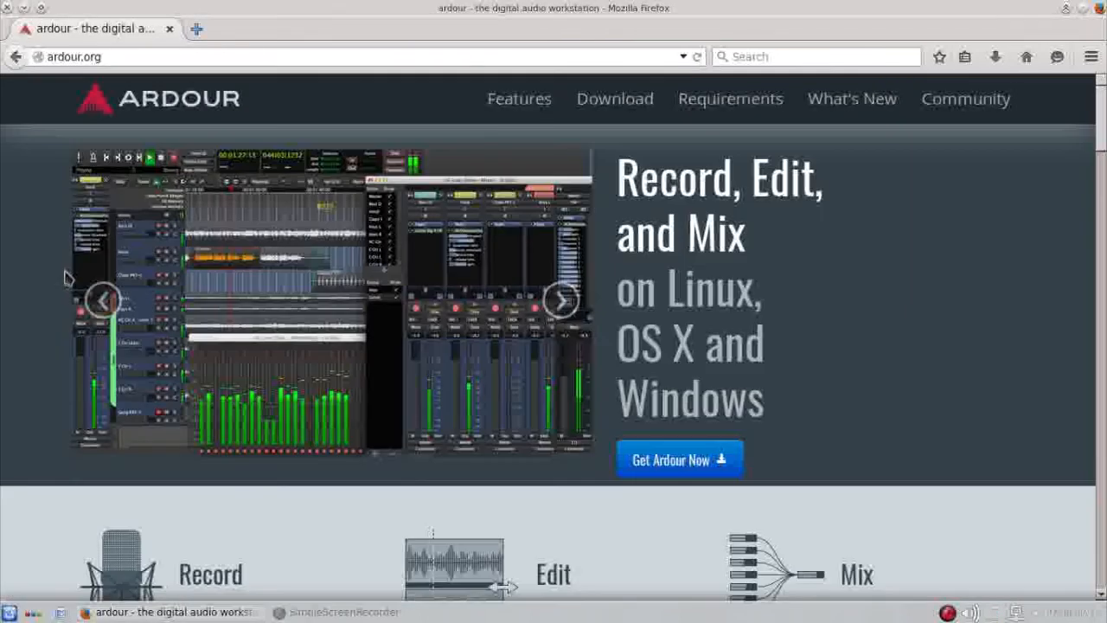